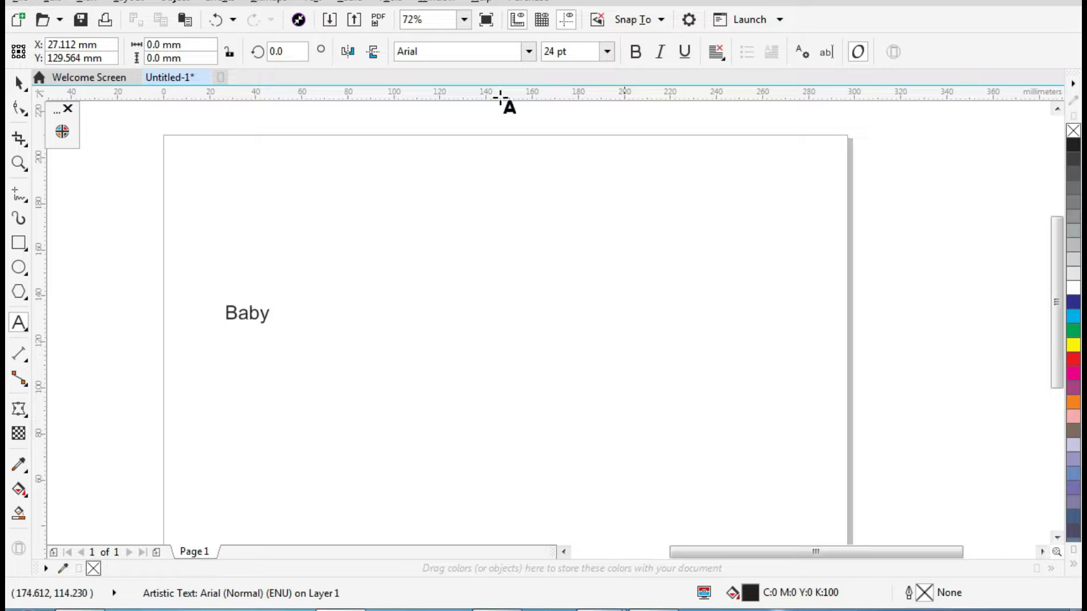
Set the "Baby" text in Bebas Neue Bold and enlarge it to about 87.8 pt.
{"action": "left_click", "coordinate": [217, 140]}
{"action": "left_click_drag", "start_coordinate": [194, 284], "coordinate": [465, 413]}
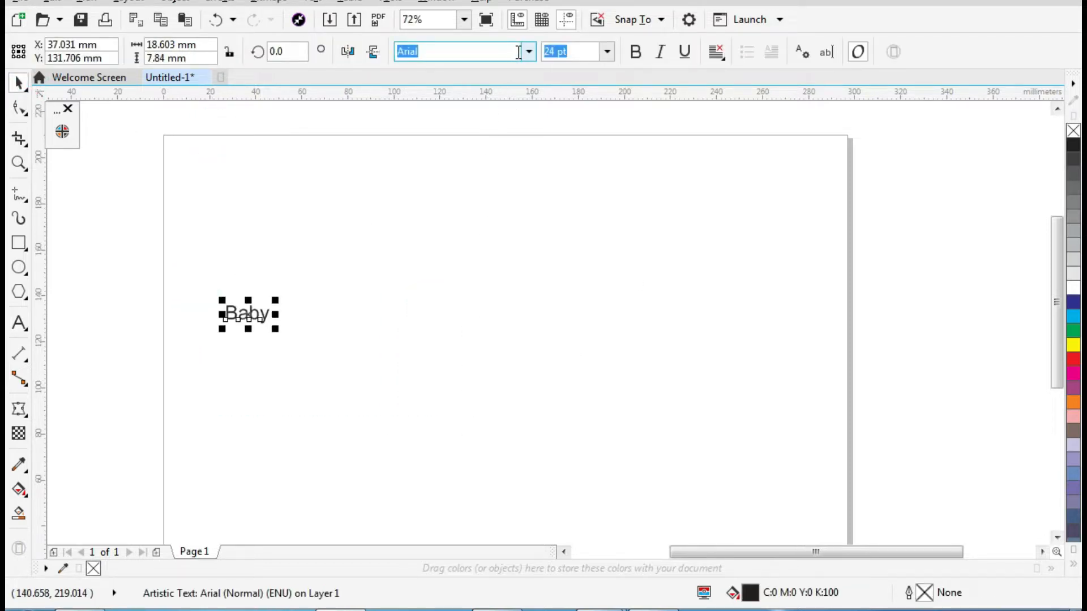
{"action": "left_click", "coordinate": [529, 51]}
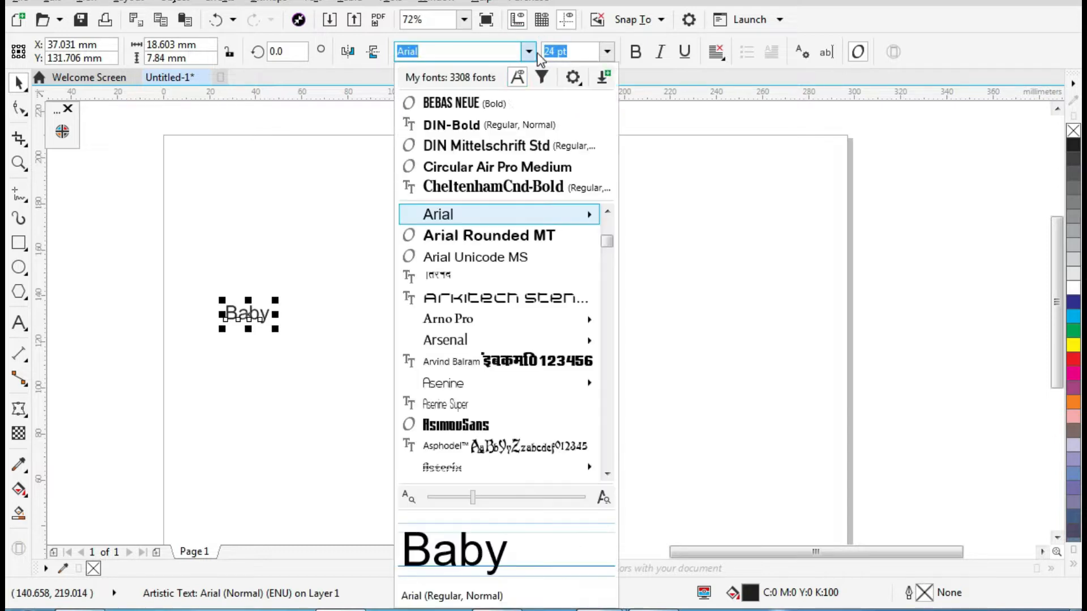
{"action": "left_click_drag", "start_coordinate": [330, 254], "coordinate": [187, 362]}
{"action": "left_click_drag", "start_coordinate": [264, 322], "coordinate": [305, 376]}
Duplicate the BABY text directly below the original and change the copy's wording to LOVE.
{"action": "left_click_drag", "start_coordinate": [292, 324], "coordinate": [290, 390]}
{"action": "right_click", "coordinate": [290, 391]}
{"action": "left_click", "coordinate": [19, 325]}
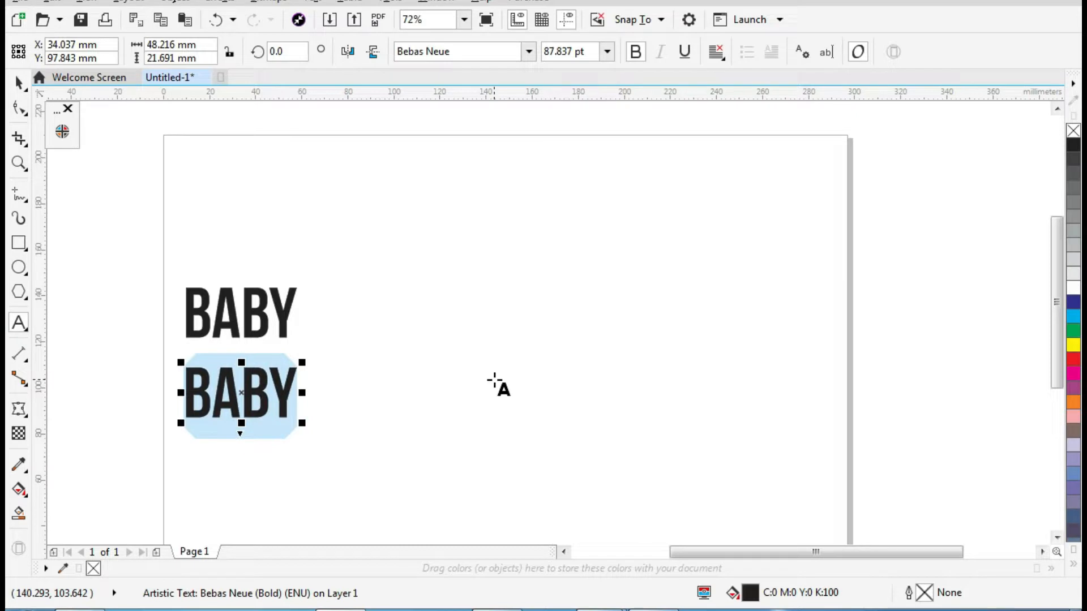
{"action": "type", "text": "LOVE"}
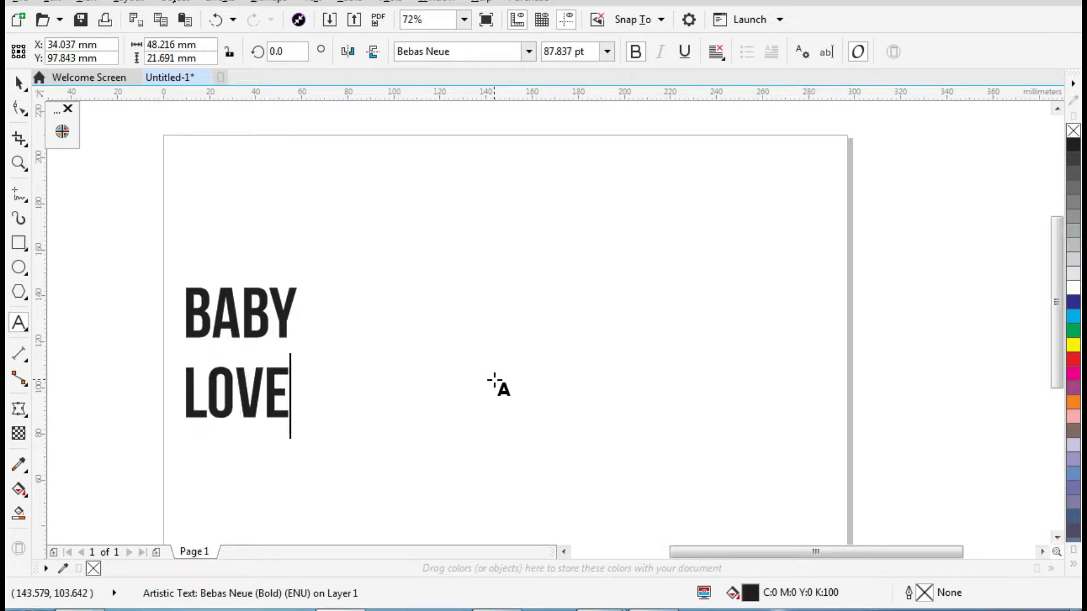
{"action": "key", "text": "Escape"}
{"action": "left_click", "coordinate": [266, 142]}
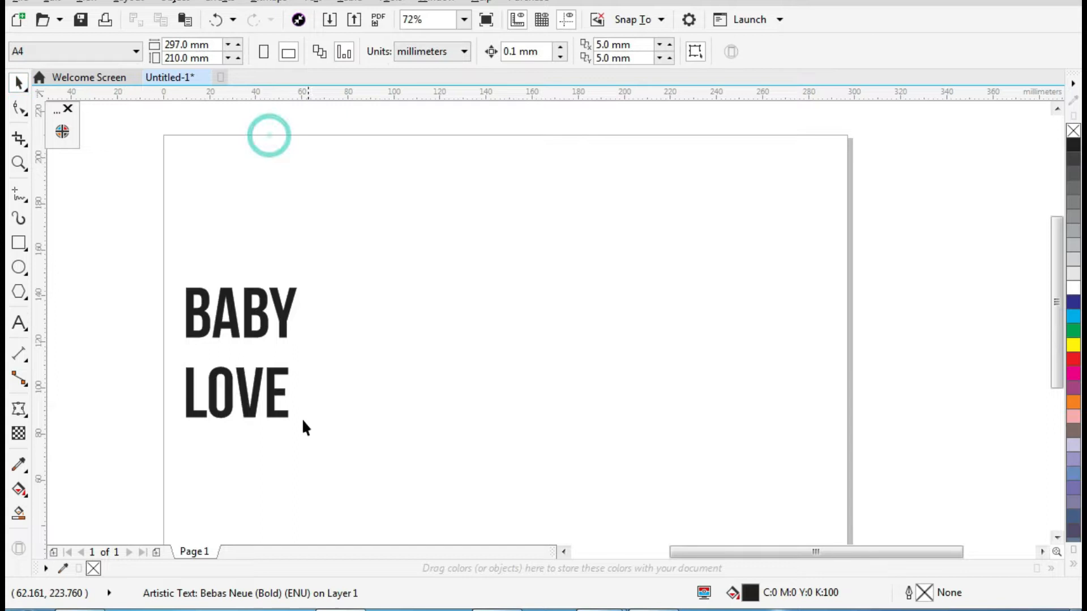
Copy the LOVE text to above BABY and change the copy's wording to YOUNG.
{"action": "left_click_drag", "start_coordinate": [273, 400], "coordinate": [280, 241]}
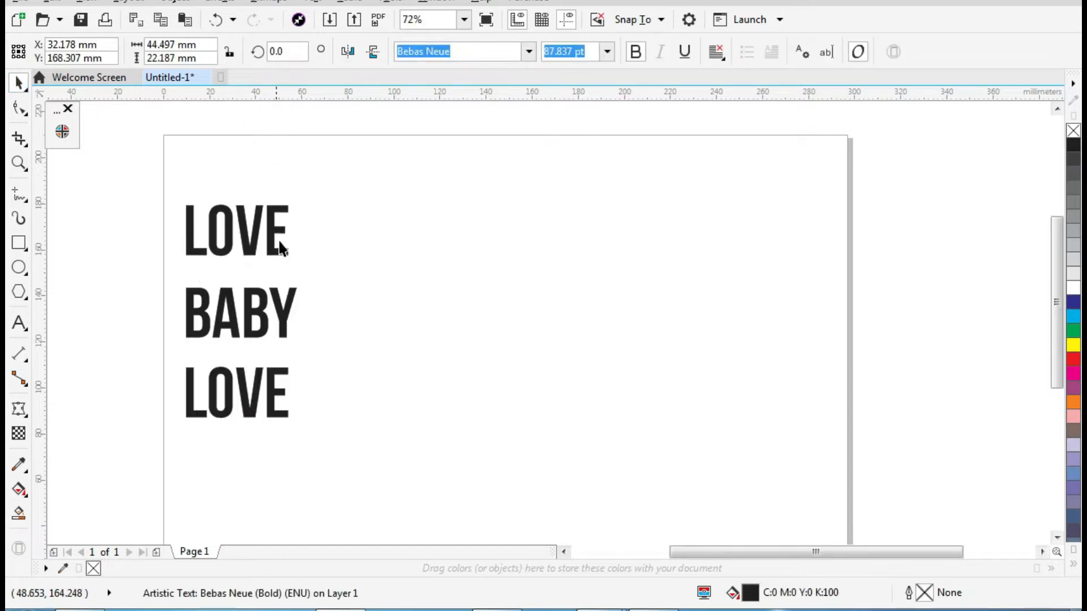
{"action": "left_click", "coordinate": [19, 324]}
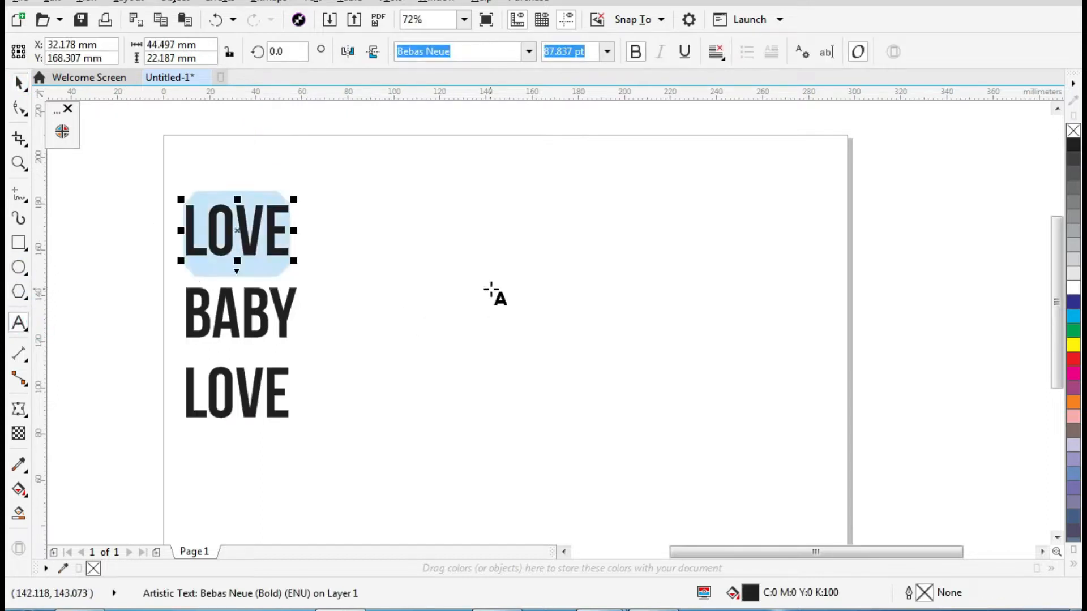
{"action": "type", "text": "YOUNG"}
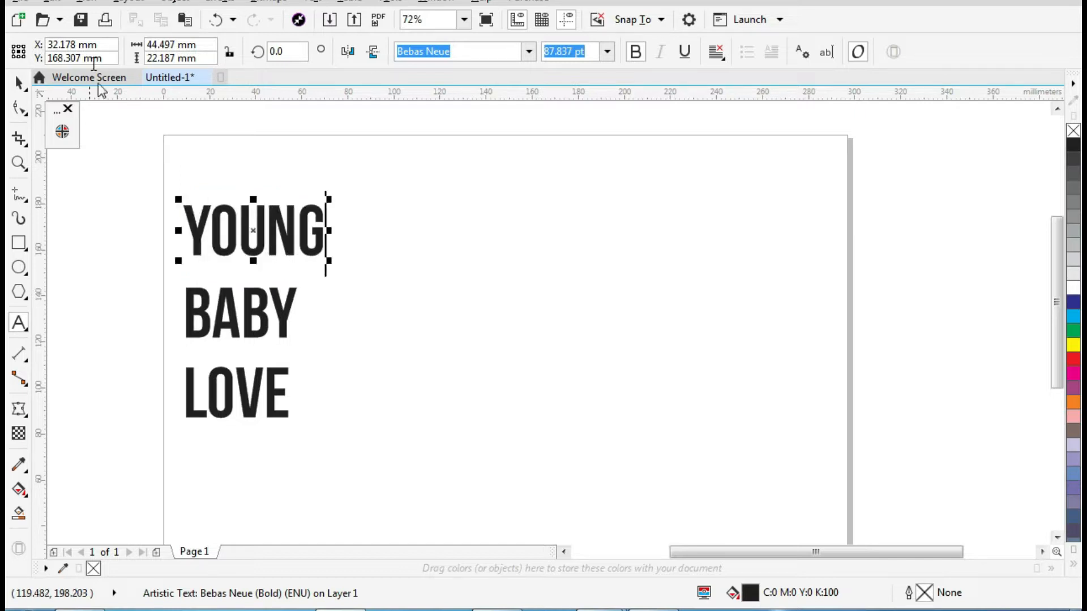
{"action": "left_click", "coordinate": [260, 129]}
Duplicate the YOUNG text above the original and change the copy's wording to FEEDING.
{"action": "left_click_drag", "start_coordinate": [290, 242], "coordinate": [283, 164]}
{"action": "right_click", "coordinate": [282, 163]}
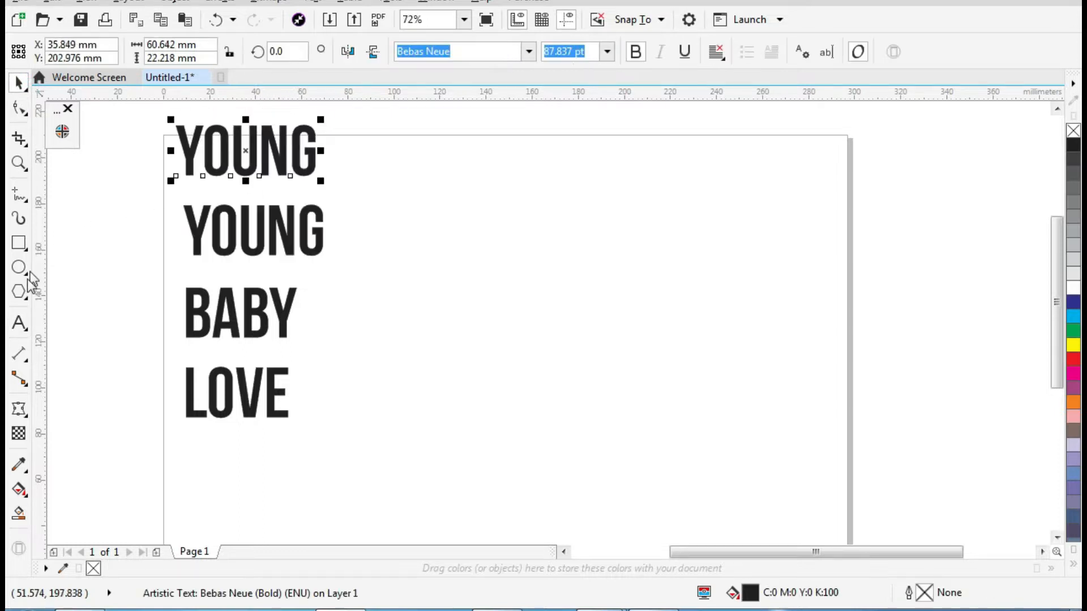
{"action": "left_click", "coordinate": [18, 322]}
{"action": "key", "text": "ctrl+a"}
{"action": "type", "text": "FE"}
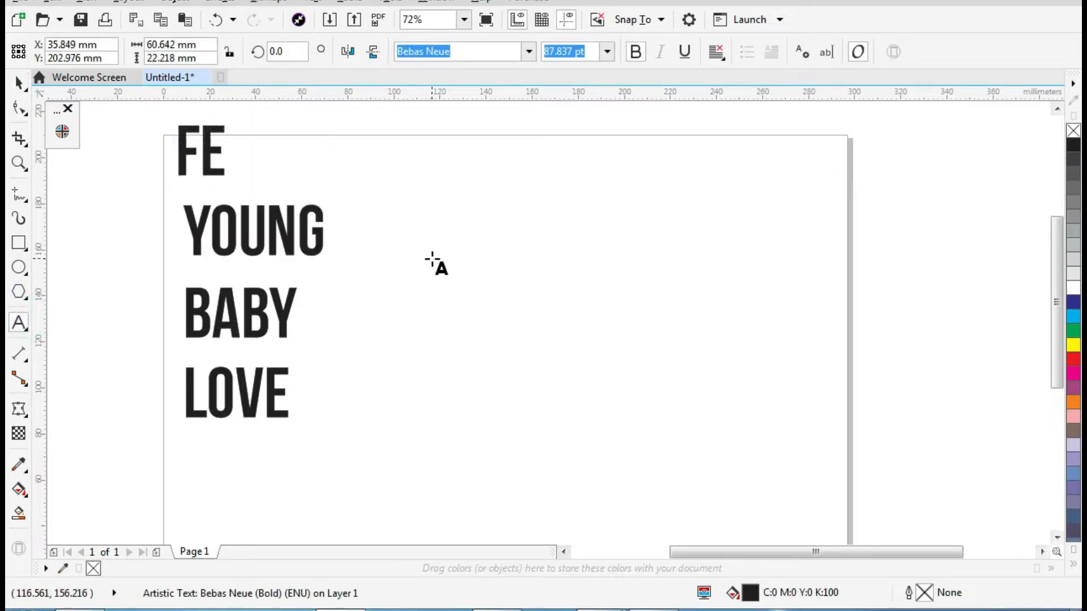
{"action": "type", "text": "EDING"}
{"action": "left_click", "coordinate": [17, 84]}
{"action": "left_click", "coordinate": [275, 111]}
Copy the FEEDING text to below LOVE and change the copy's wording to CHILDHOOD.
{"action": "left_click_drag", "start_coordinate": [423, 374], "coordinate": [323, 489]}
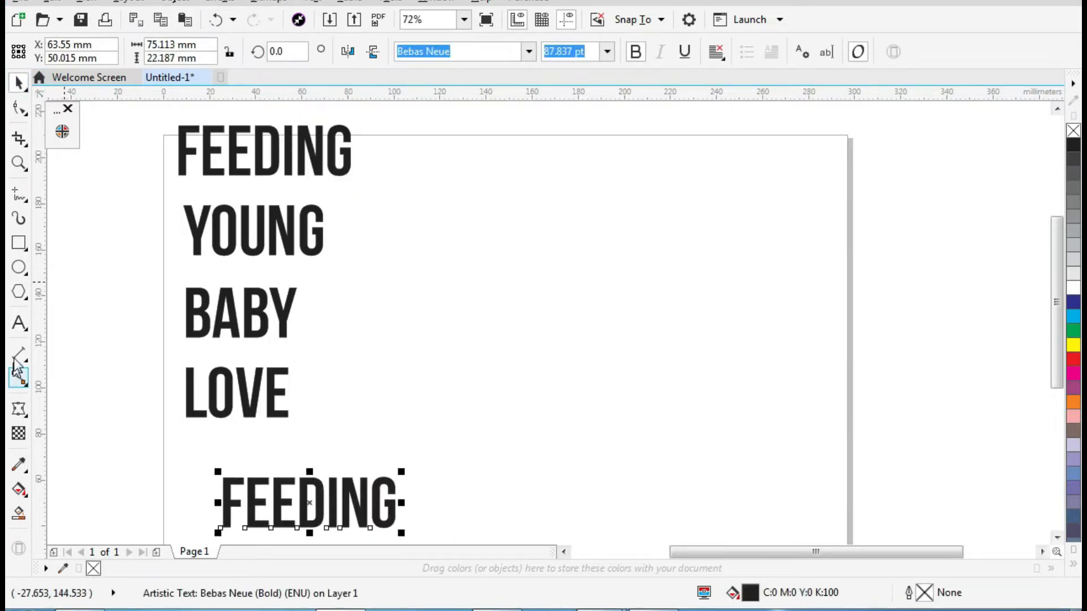
{"action": "left_click", "coordinate": [19, 323]}
{"action": "key", "text": "ctrl+a"}
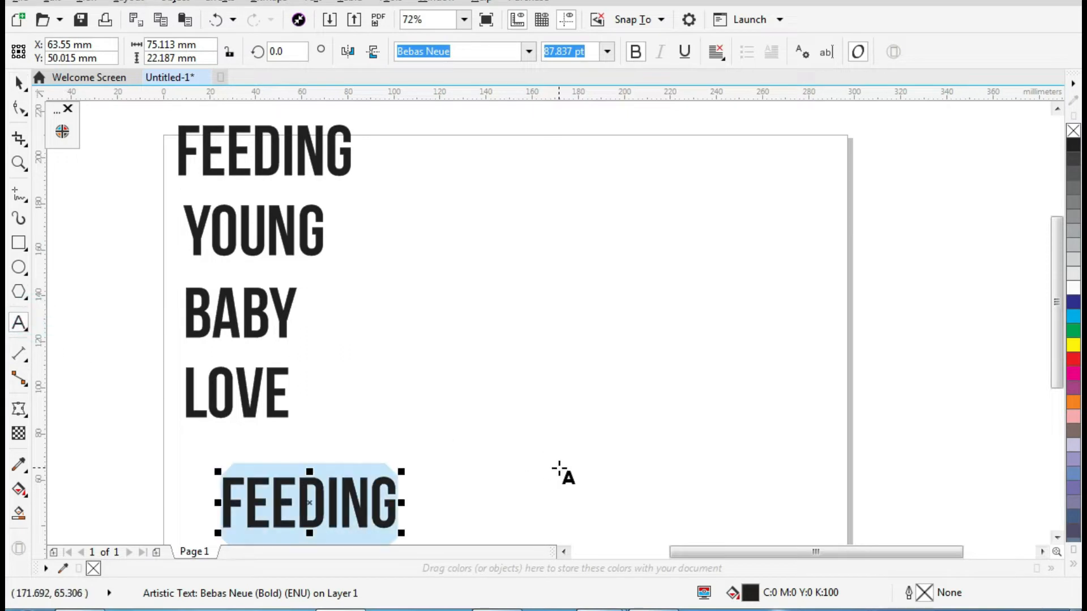
{"action": "type", "text": "CHILD"}
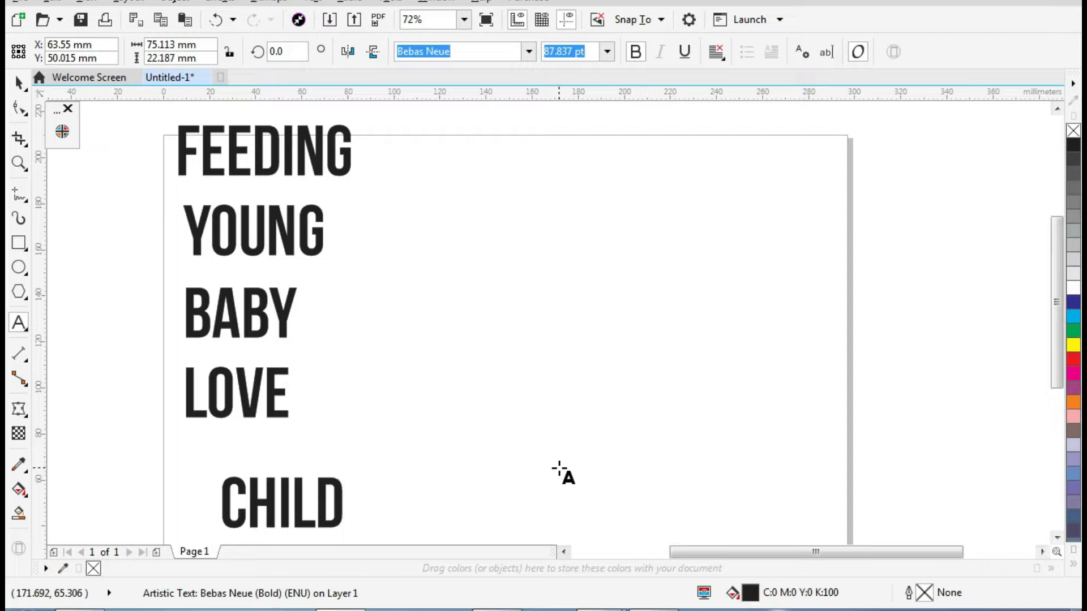
{"action": "type", "text": "HOOD"}
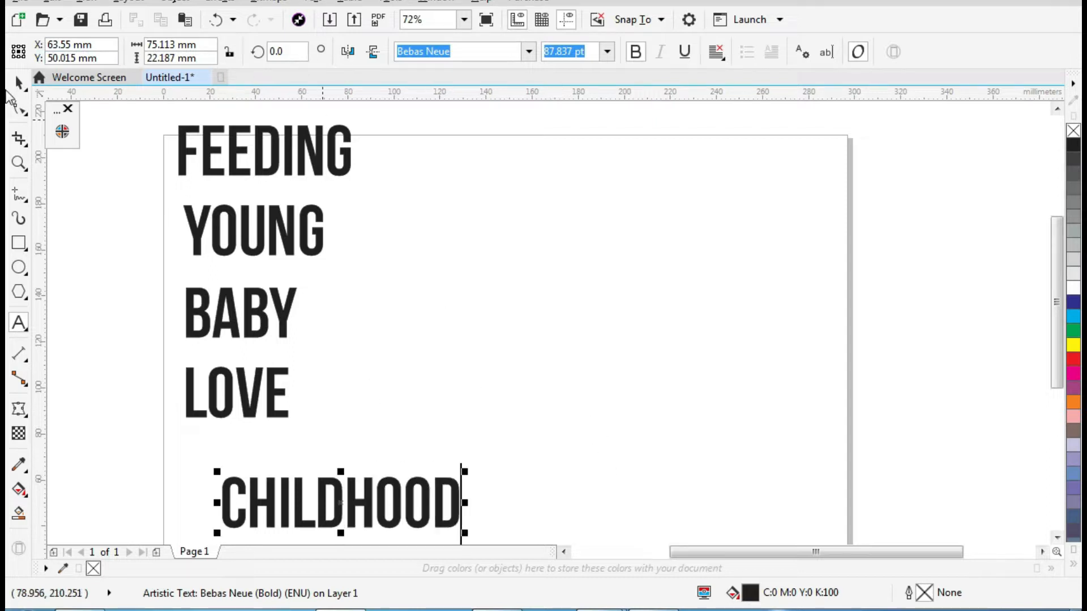
{"action": "left_click", "coordinate": [109, 245]}
Duplicate the CHILDHOOD text to its right and change the copy's wording to FAMILY.
{"action": "left_click_drag", "start_coordinate": [340, 512], "coordinate": [652, 508]}
{"action": "right_click", "coordinate": [652, 508]}
{"action": "left_click", "coordinate": [24, 320]}
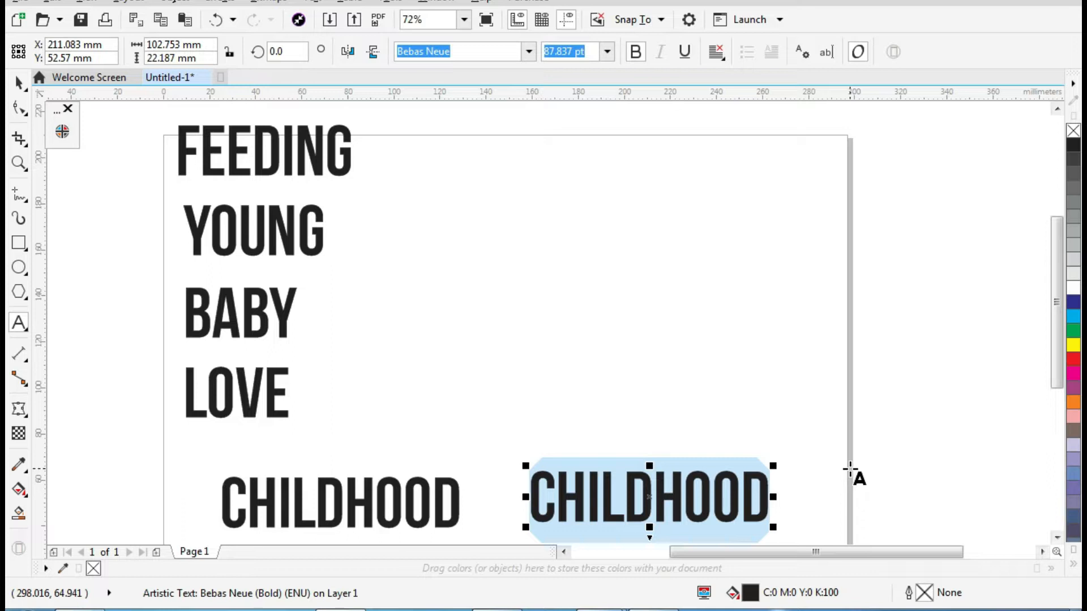
{"action": "type", "text": "FAMILY"}
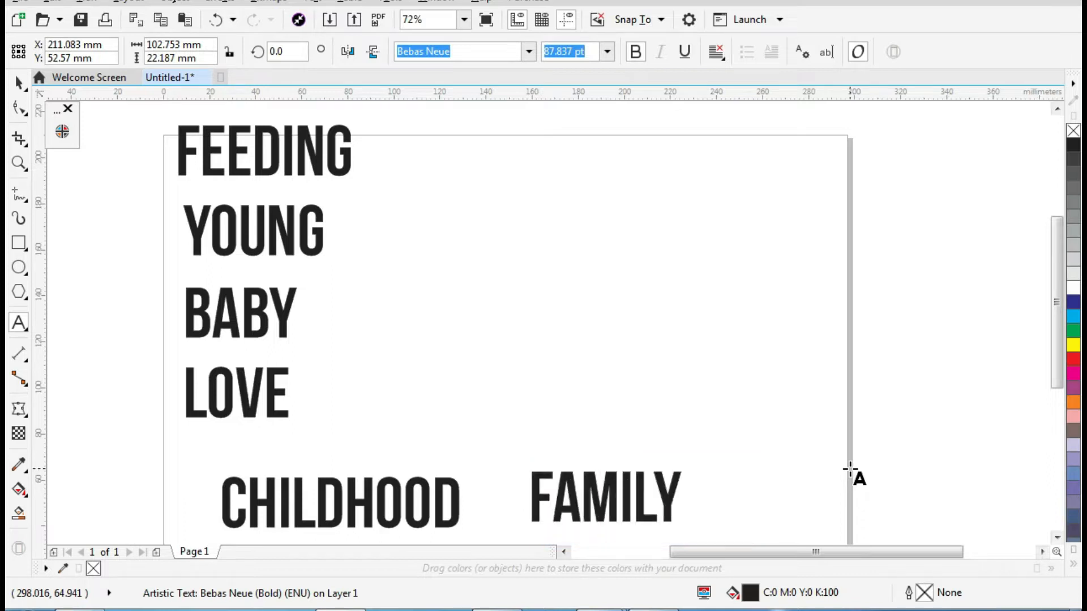
{"action": "left_click", "coordinate": [127, 167]}
{"action": "left_click", "coordinate": [577, 283]}
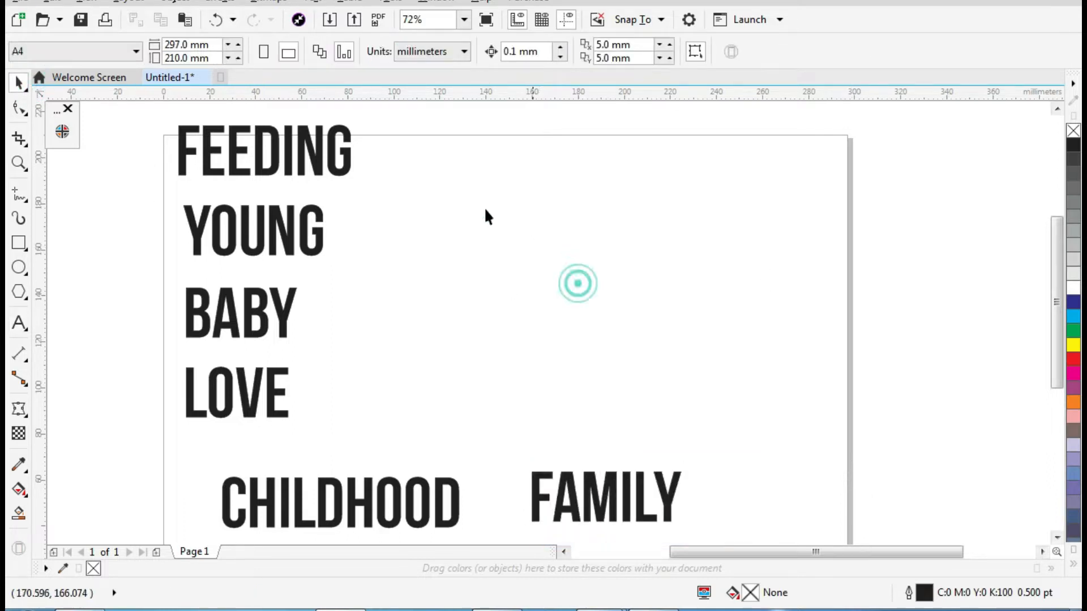
Import pexels-anna-shvets-3845492.jpg from the bottle text folder and place it on the page to the right of the words.
{"action": "left_click", "coordinate": [23, 3]}
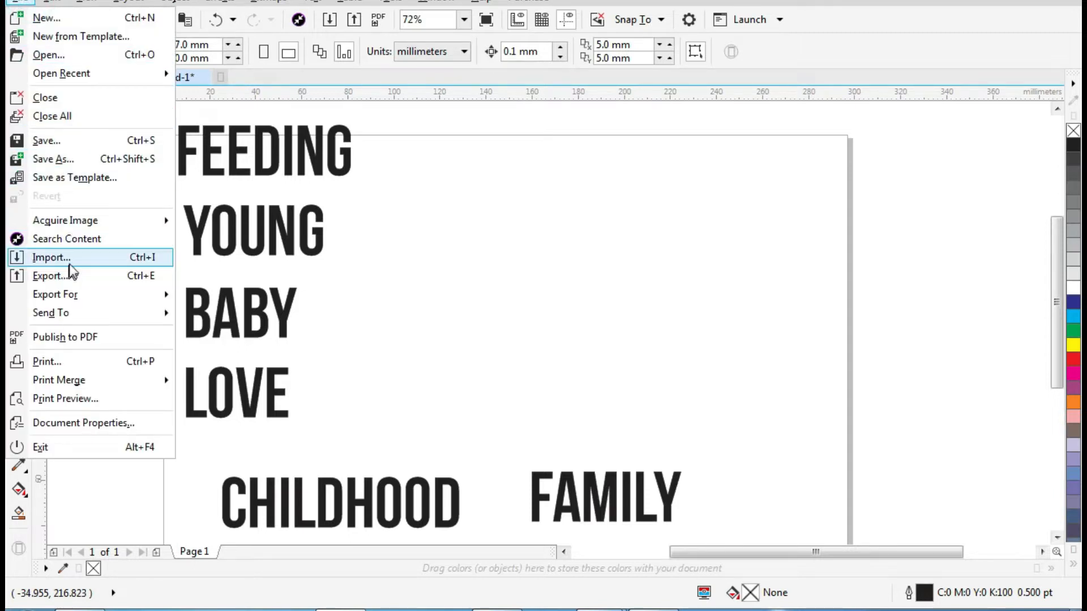
{"action": "left_click", "coordinate": [73, 259]}
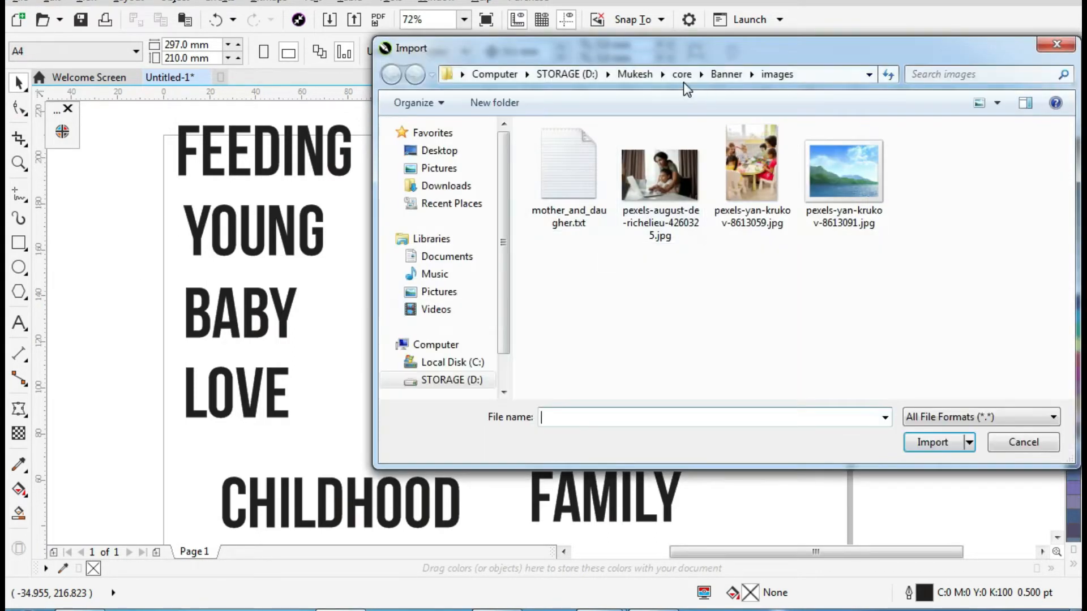
{"action": "left_click", "coordinate": [730, 74]}
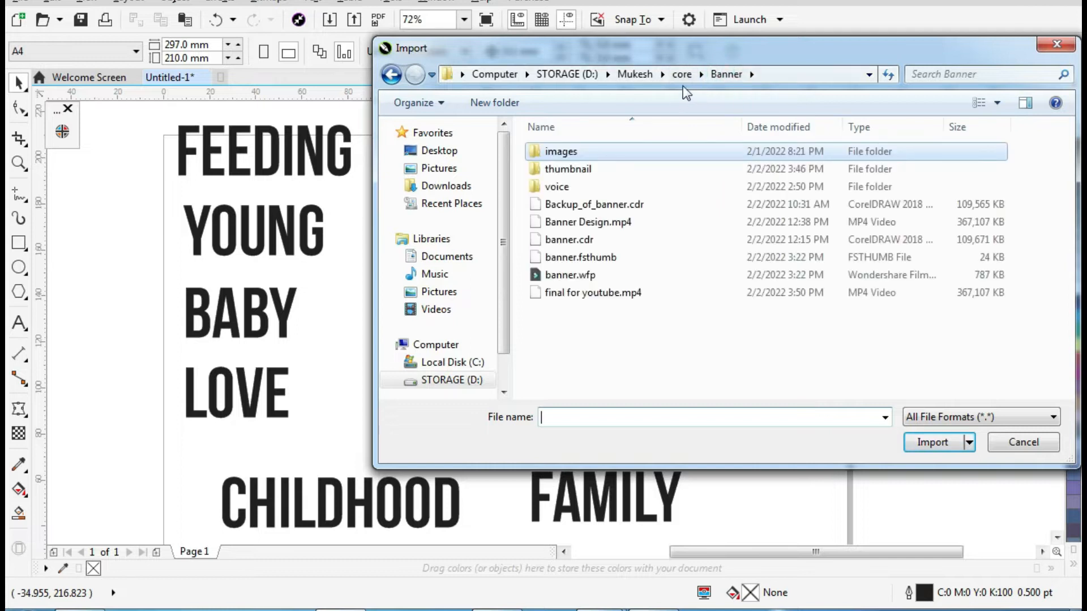
{"action": "left_click", "coordinate": [680, 77]}
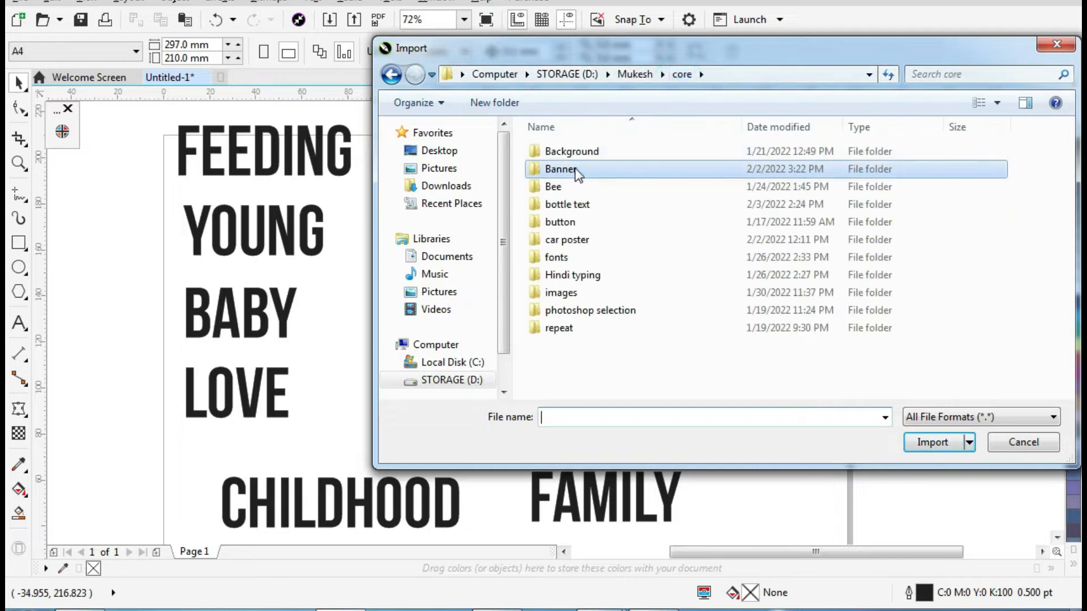
{"action": "double_click", "coordinate": [620, 205]}
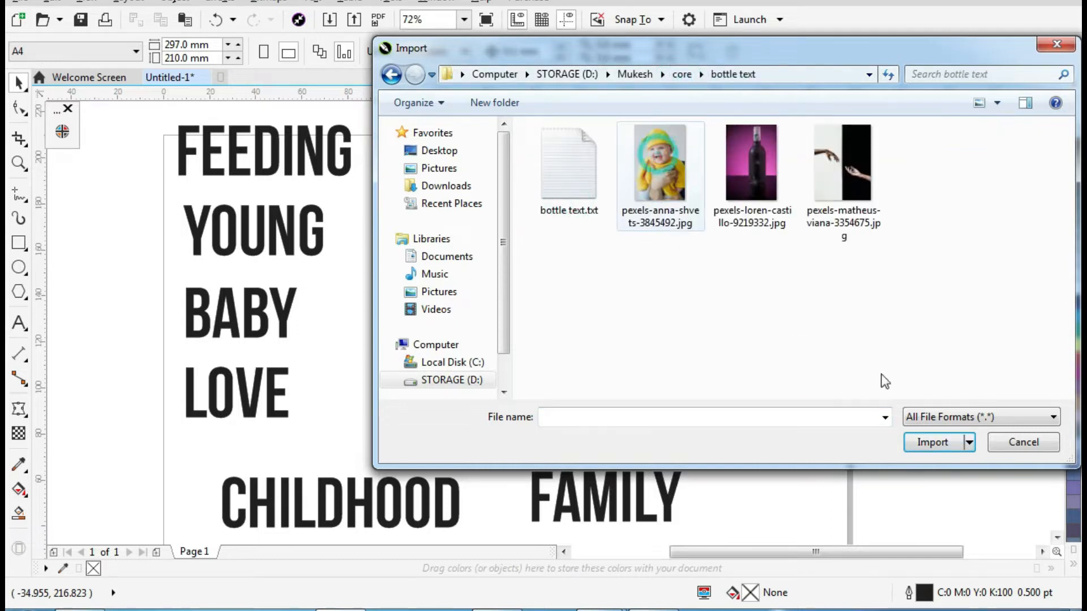
{"action": "left_click", "coordinate": [660, 163]}
{"action": "left_click", "coordinate": [931, 442]}
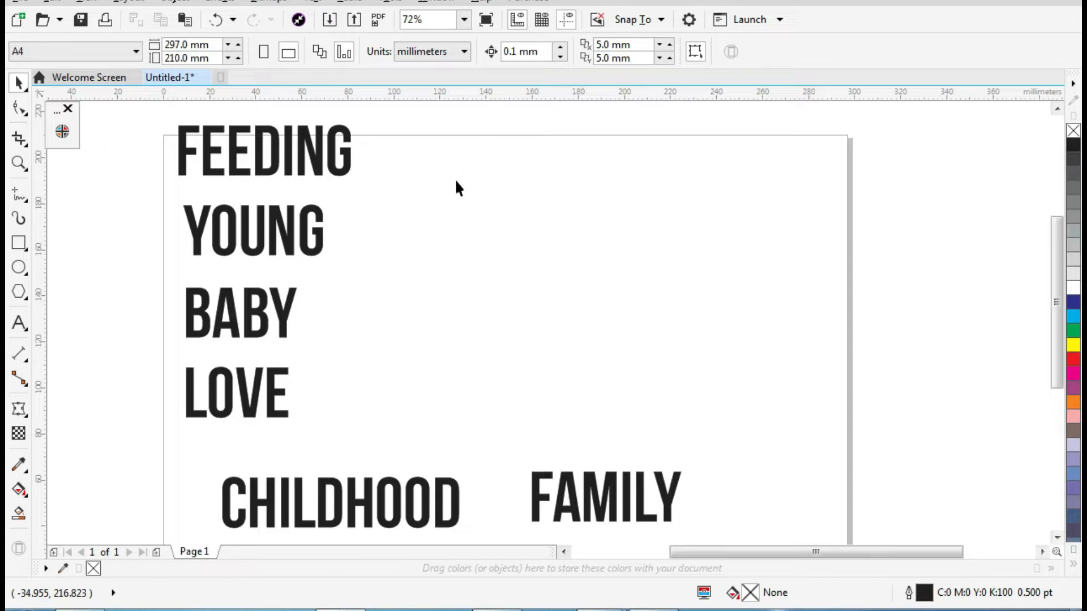
{"action": "left_click_drag", "start_coordinate": [442, 153], "coordinate": [720, 442]}
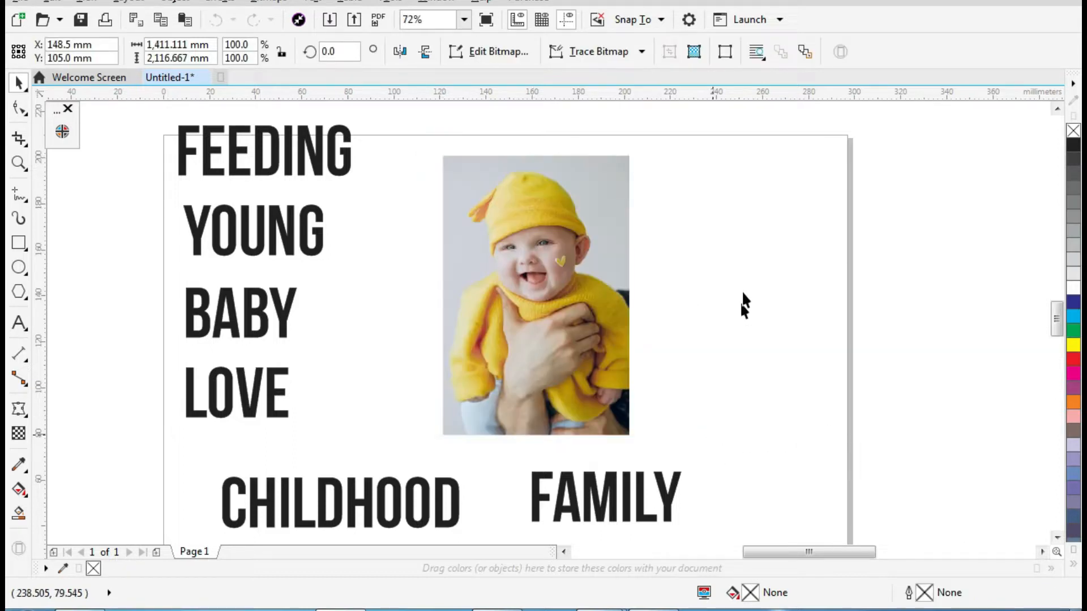
{"action": "left_click", "coordinate": [657, 451]}
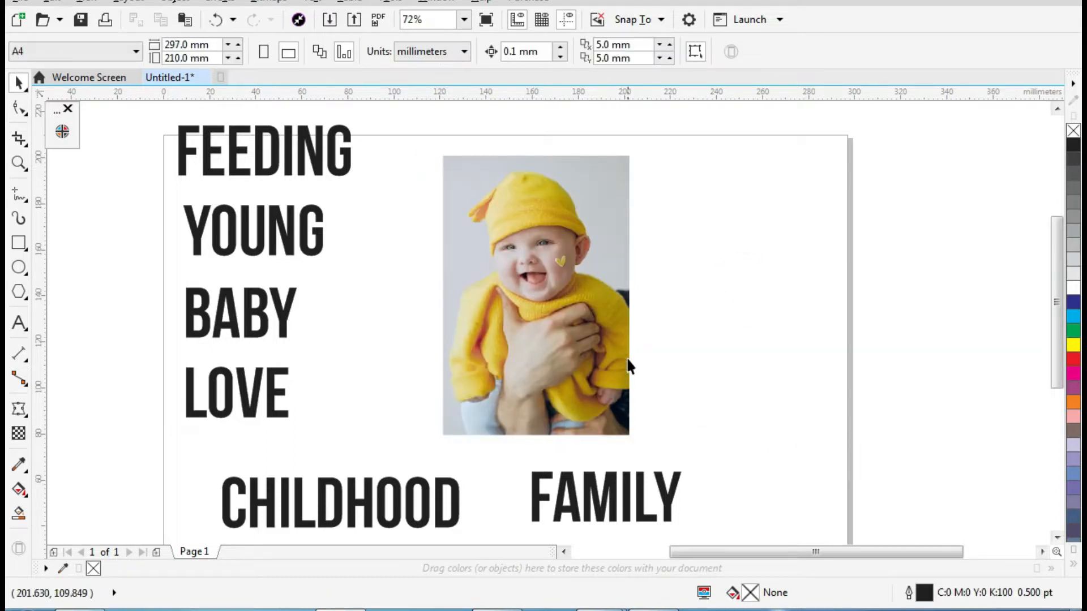
Move FAMILY above FEEDING and enlarge the baby photo to about 136 × 204 mm on the right half of the page.
{"action": "scroll", "coordinate": [644, 306], "scroll_direction": "down", "scroll_amount": 2}
{"action": "left_click_drag", "start_coordinate": [716, 314], "coordinate": [718, 311]}
{"action": "left_click_drag", "start_coordinate": [761, 390], "coordinate": [799, 442]}
{"action": "left_click", "coordinate": [559, 436]}
{"action": "left_click_drag", "start_coordinate": [596, 405], "coordinate": [413, 190]}
{"action": "left_click_drag", "start_coordinate": [619, 248], "coordinate": [546, 276]}
{"action": "left_click", "coordinate": [654, 277]}
{"action": "left_click", "coordinate": [667, 286]}
{"action": "key", "text": "ctrl+z"}
Lock the baby photo in place on the page.
{"action": "left_click", "coordinate": [632, 260]}
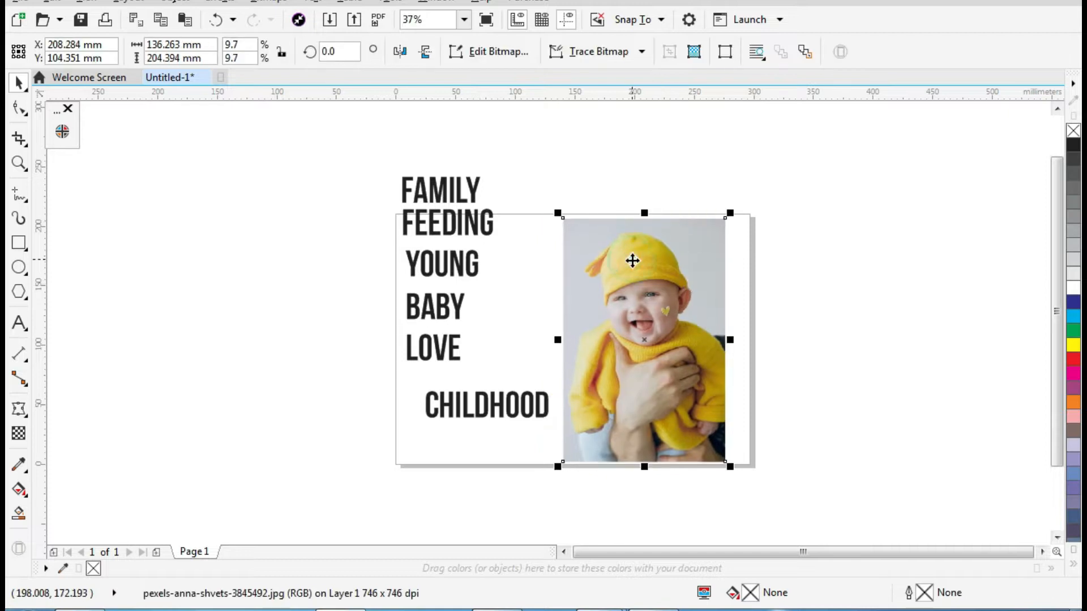
{"action": "right_click", "coordinate": [632, 260]}
{"action": "left_click", "coordinate": [692, 393]}
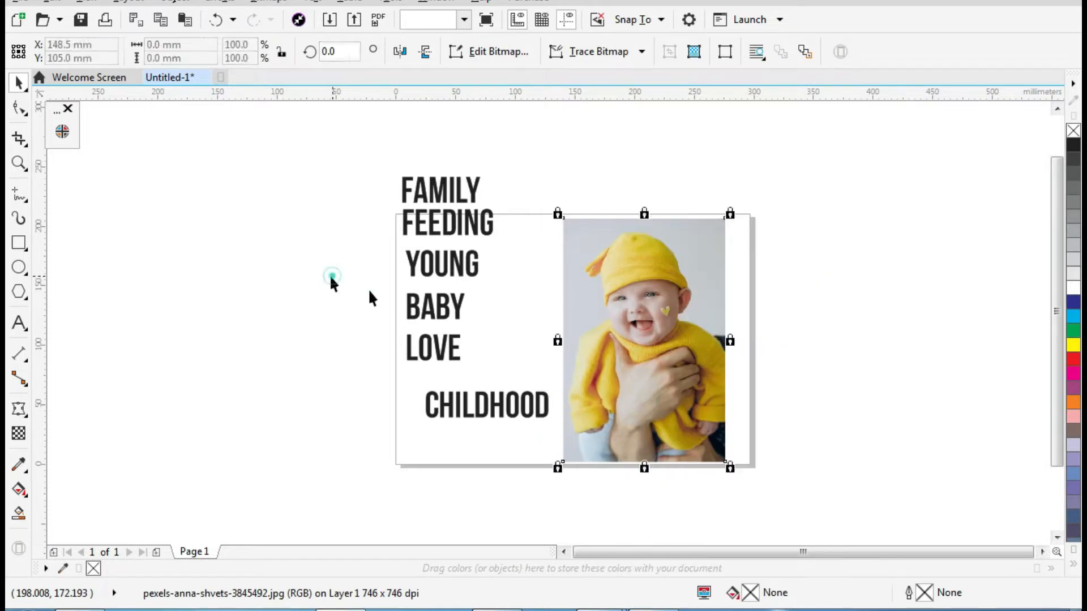
Draw a rough closed five-node outline around the hat's lower band with the Freehand tool.
{"action": "key", "text": "z"}
{"action": "left_click_drag", "start_coordinate": [399, 182], "coordinate": [791, 327]}
{"action": "left_click_drag", "start_coordinate": [416, 198], "coordinate": [749, 403]}
{"action": "left_click_drag", "start_coordinate": [806, 454], "coordinate": [804, 452]}
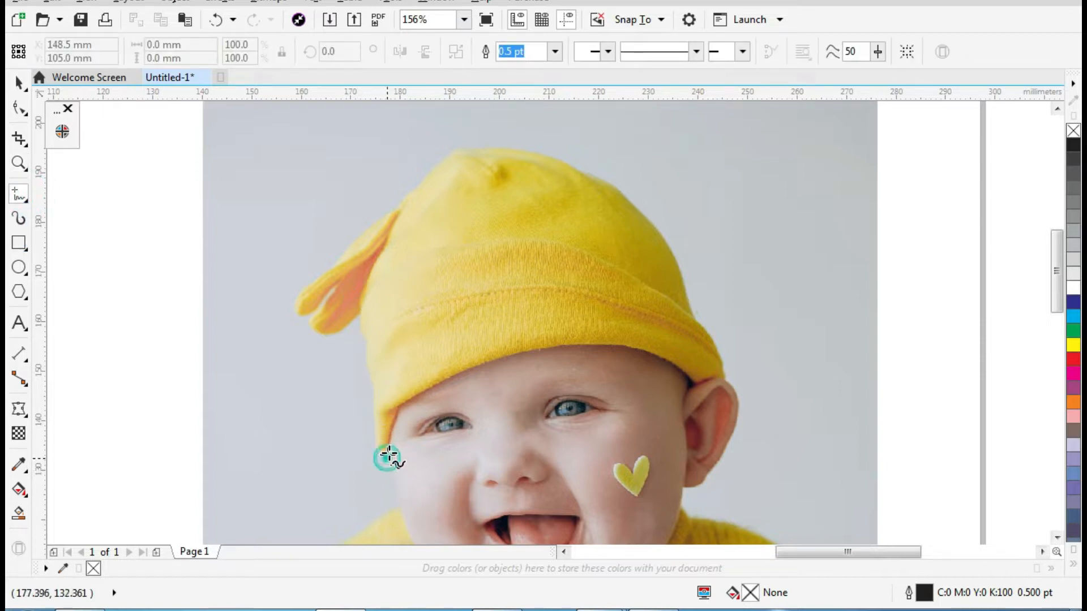
{"action": "left_click", "coordinate": [398, 399]}
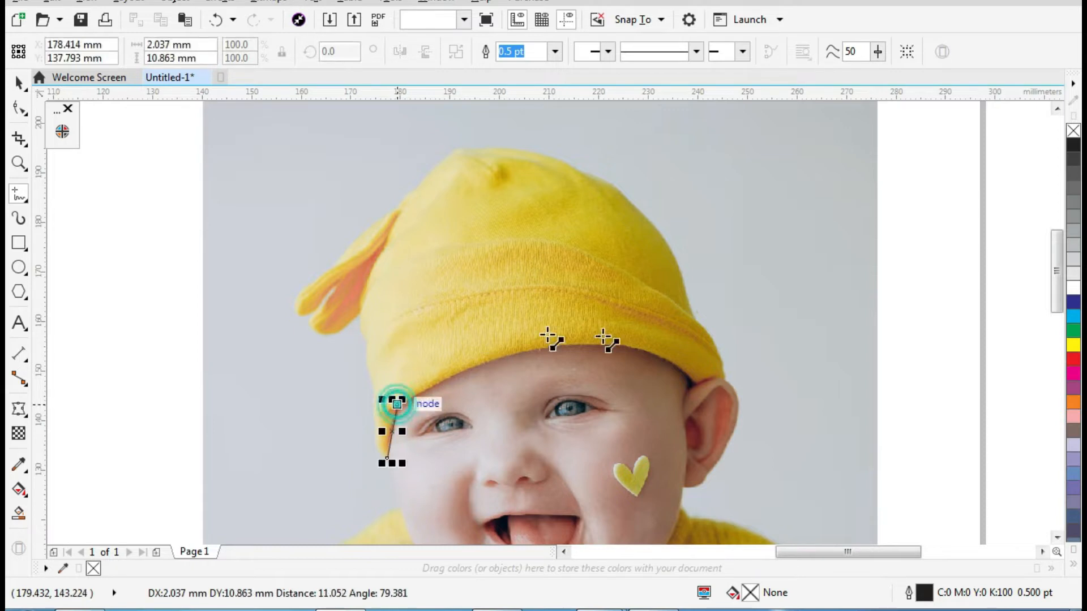
{"action": "left_click", "coordinate": [690, 385]}
{"action": "left_click", "coordinate": [726, 367]}
{"action": "left_click", "coordinate": [366, 349]}
Shape the left end of the hat band outline with curves that follow the fabric's edge down to its lower tip.
{"action": "scroll", "coordinate": [363, 436], "scroll_direction": "up", "scroll_amount": 3}
{"action": "key", "text": "F10"}
{"action": "left_click_drag", "start_coordinate": [402, 391], "coordinate": [378, 294]}
{"action": "left_click_drag", "start_coordinate": [457, 306], "coordinate": [470, 305]}
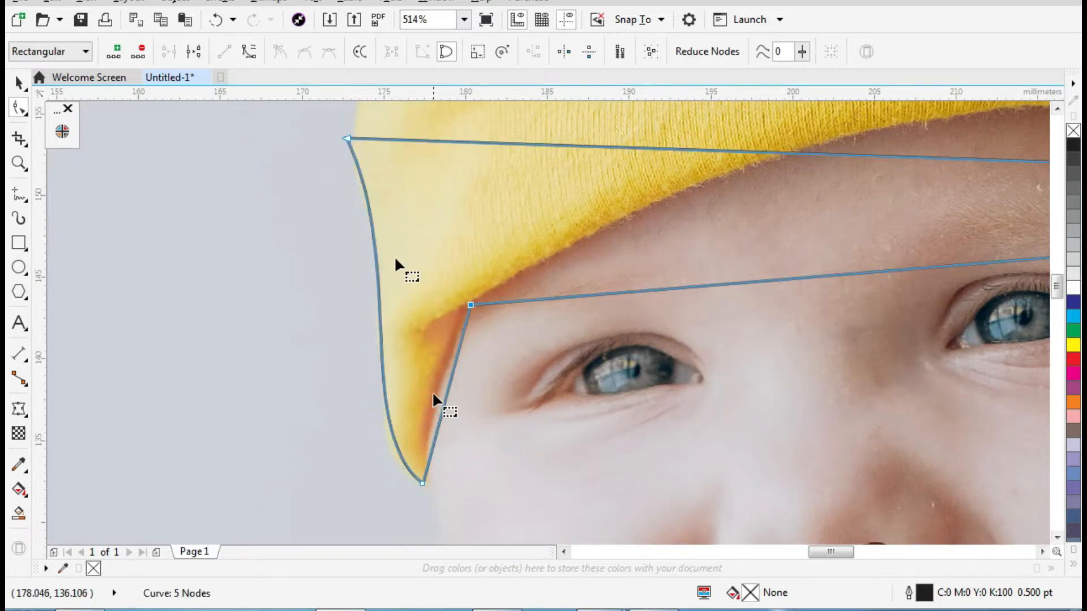
{"action": "left_click_drag", "start_coordinate": [453, 363], "coordinate": [424, 409]}
{"action": "key", "text": "z"}
{"action": "right_click", "coordinate": [340, 248]}
{"action": "key", "text": "space"}
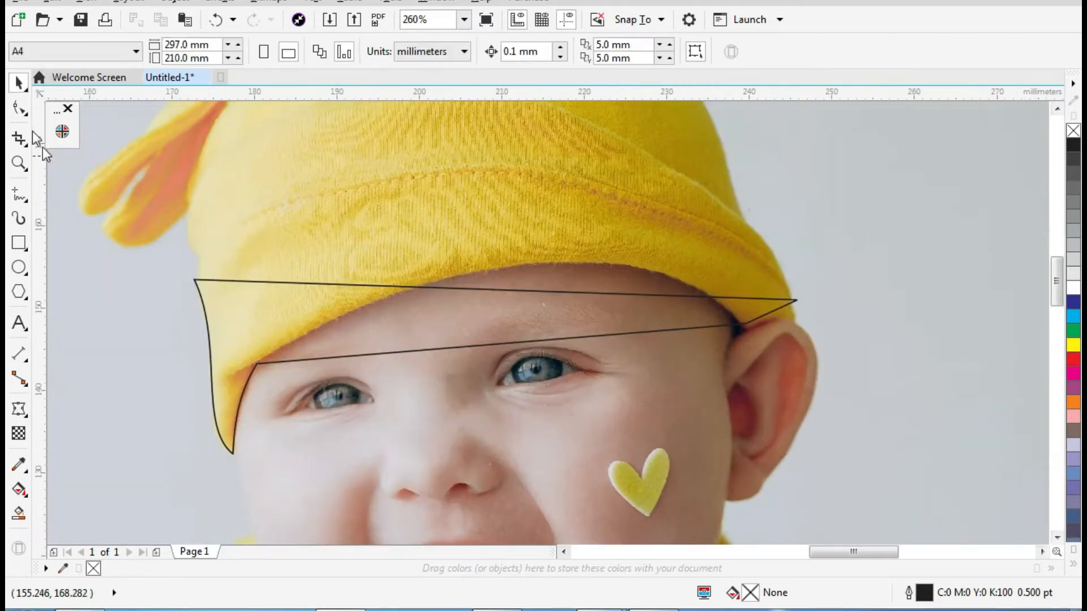
Convert the hat band outline's segments to curves and bend its upper and lower edges along the band.
{"action": "left_click", "coordinate": [224, 282]}
{"action": "key", "text": "F10"}
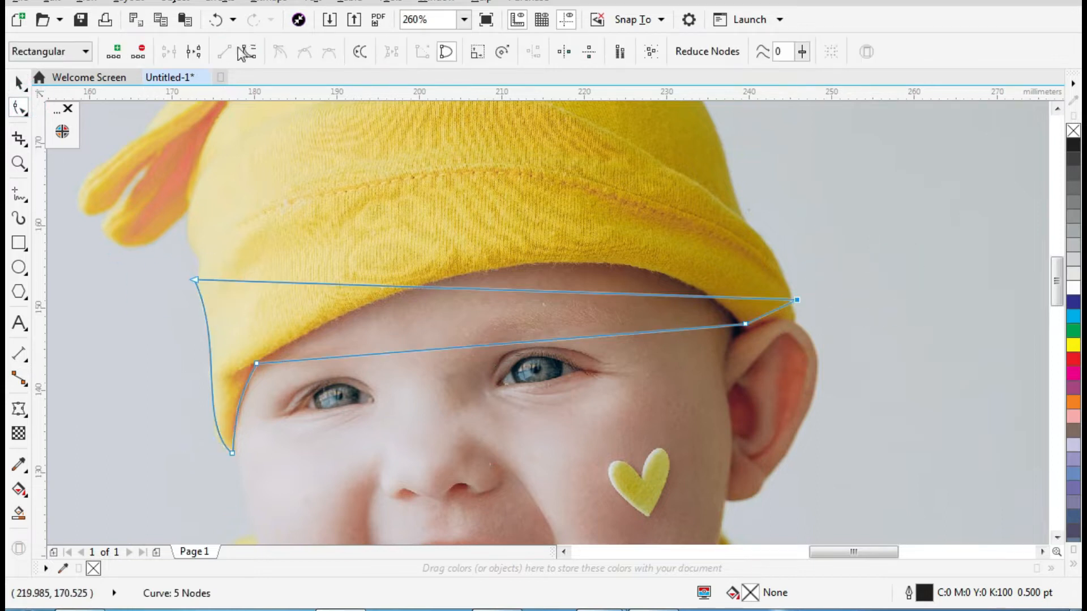
{"action": "left_click_drag", "start_coordinate": [832, 263], "coordinate": [170, 340]}
{"action": "left_click", "coordinate": [249, 52]}
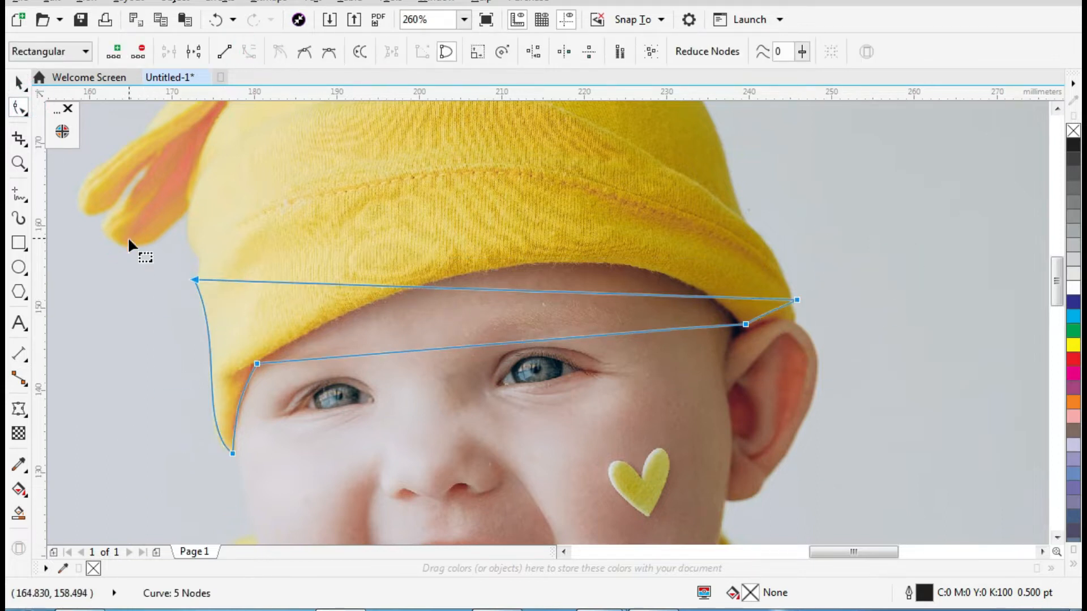
{"action": "left_click_drag", "start_coordinate": [395, 286], "coordinate": [264, 161]}
{"action": "left_click_drag", "start_coordinate": [596, 368], "coordinate": [763, 256]}
{"action": "left_click", "coordinate": [876, 235]}
{"action": "left_click", "coordinate": [737, 399]}
{"action": "left_click_drag", "start_coordinate": [582, 411], "coordinate": [617, 343]}
{"action": "left_click_drag", "start_coordinate": [386, 425], "coordinate": [323, 388]}
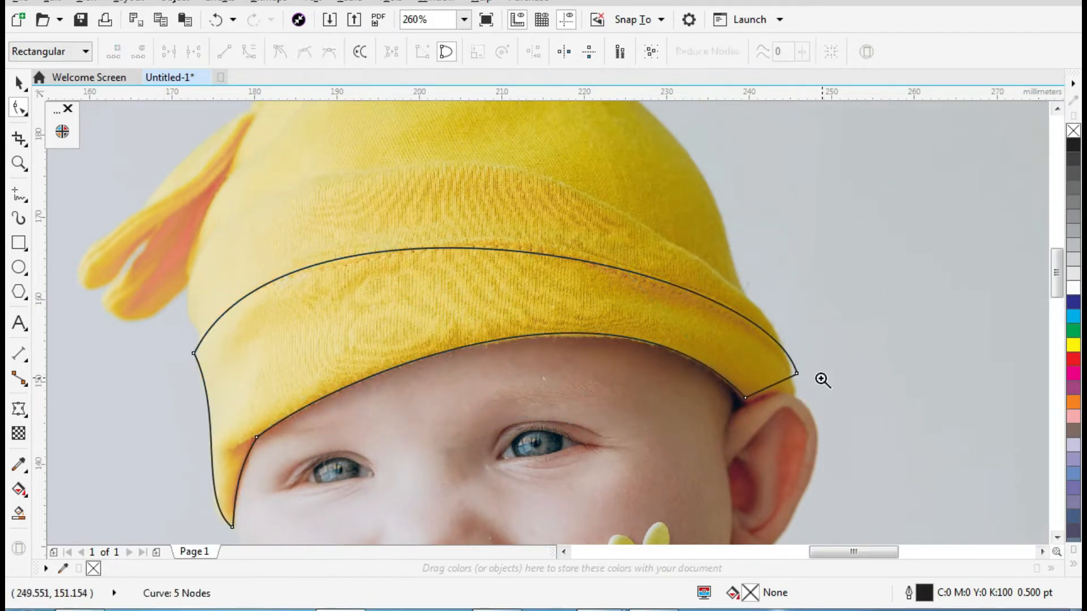
Adjust the nodes and curves at the right end of the hat band outline to meet the hat's edge above the ear.
{"action": "scroll", "coordinate": [826, 371], "scroll_direction": "up", "scroll_amount": 5}
{"action": "left_click_drag", "start_coordinate": [745, 399], "coordinate": [751, 404]}
{"action": "left_click_drag", "start_coordinate": [537, 308], "coordinate": [538, 308]}
{"action": "scroll", "coordinate": [682, 266], "scroll_direction": "down", "scroll_amount": 3}
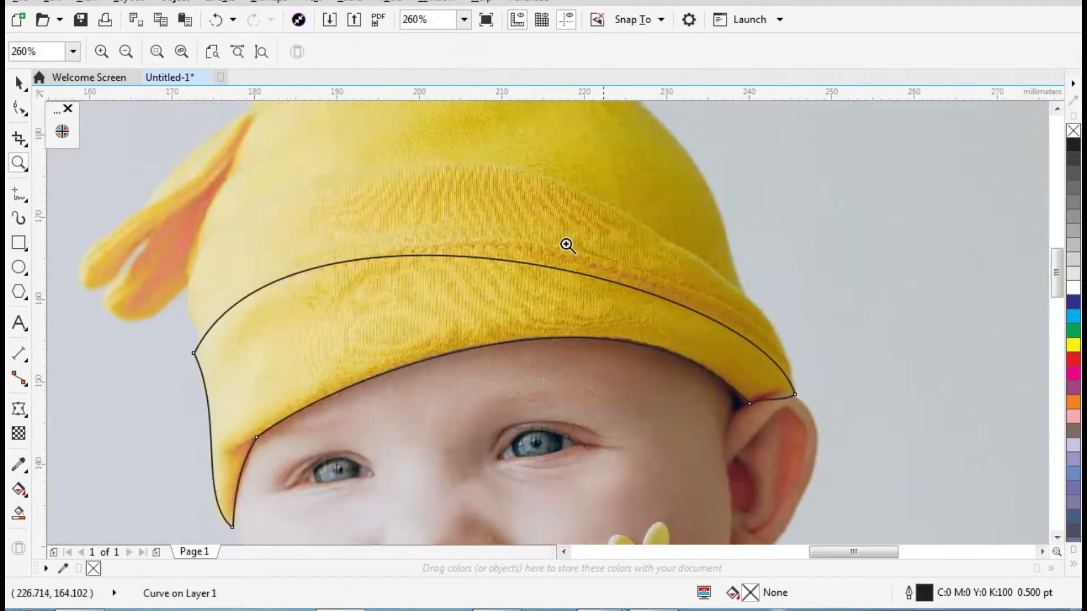
Adjust the upper edge curve of the hat band outline from both ends to follow the band's stitched seam.
{"action": "scroll", "coordinate": [682, 283], "scroll_direction": "up", "scroll_amount": 1}
{"action": "left_click", "coordinate": [666, 322]}
{"action": "left_click", "coordinate": [892, 430]}
{"action": "left_click", "coordinate": [62, 384]}
{"action": "left_click_drag", "start_coordinate": [825, 285], "coordinate": [849, 218]}
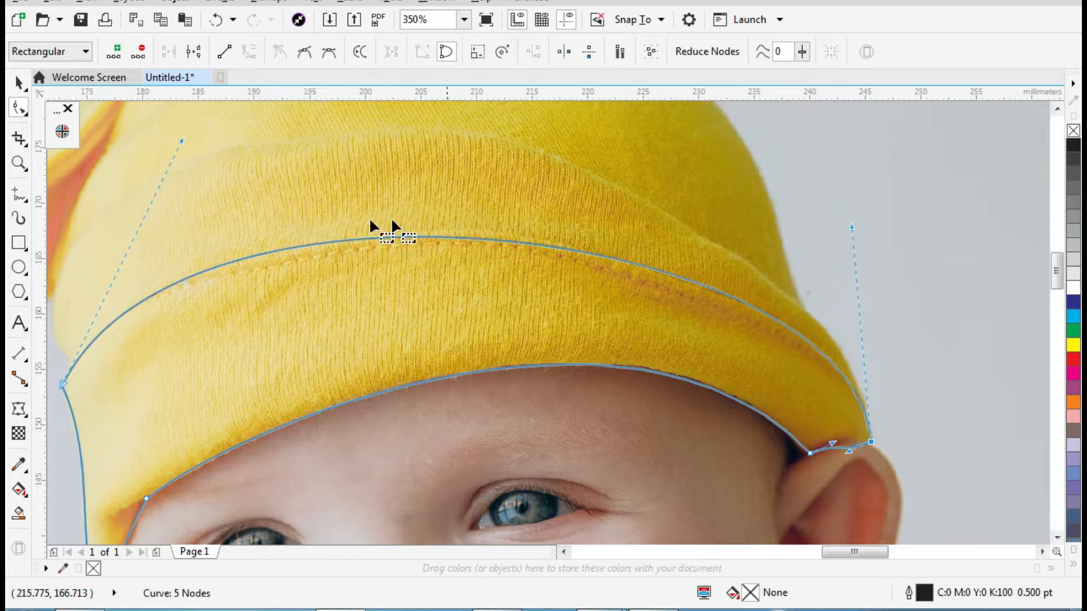
{"action": "left_click", "coordinate": [53, 365]}
{"action": "left_click_drag", "start_coordinate": [53, 366], "coordinate": [543, 255]}
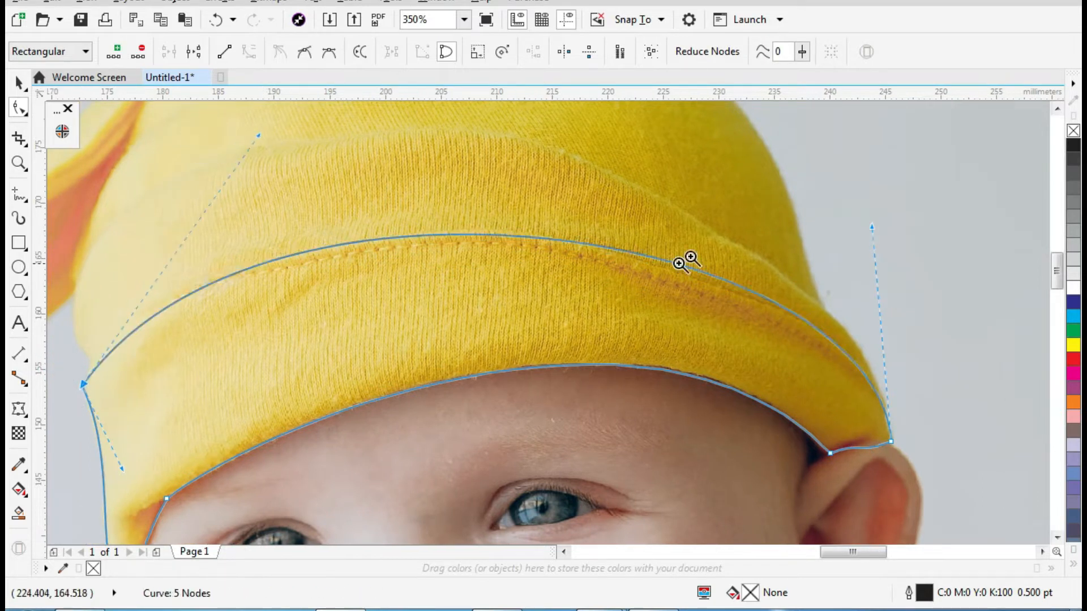
Draw a rough closed triangular outline around the hat's crown, from the band's left end over the peak to the right side.
{"action": "double_click", "coordinate": [19, 163]}
{"action": "left_click", "coordinate": [538, 300]}
{"action": "scroll", "coordinate": [700, 314], "scroll_direction": "down", "scroll_amount": 3}
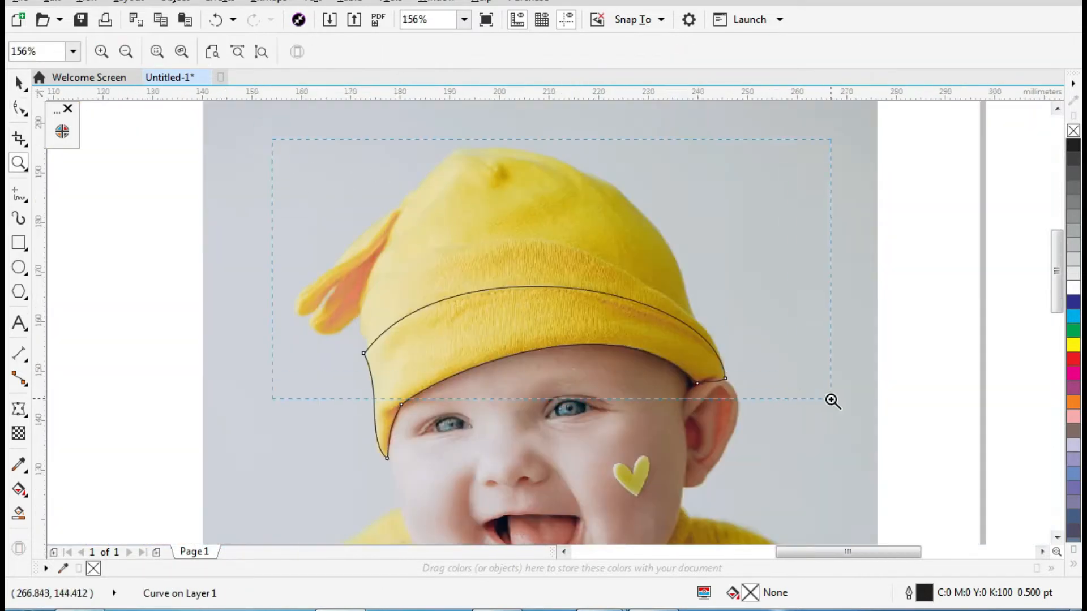
{"action": "left_click_drag", "start_coordinate": [827, 396], "coordinate": [827, 395]}
{"action": "left_click", "coordinate": [19, 194]}
{"action": "left_click", "coordinate": [238, 456]}
{"action": "left_click", "coordinate": [384, 117]}
{"action": "left_click", "coordinate": [844, 476]}
{"action": "left_click", "coordinate": [238, 456]}
Bend the crown outline's left and right sides along the hat's edges and add a node on the lower right side.
{"action": "left_click", "coordinate": [19, 108]}
{"action": "left_click_drag", "start_coordinate": [340, 223], "coordinate": [249, 207]}
{"action": "left_click_drag", "start_coordinate": [257, 359], "coordinate": [223, 340]}
{"action": "left_click_drag", "start_coordinate": [247, 217], "coordinate": [252, 213]}
{"action": "left_click", "coordinate": [419, 102]}
{"action": "left_click_drag", "start_coordinate": [528, 230], "coordinate": [733, 194]}
{"action": "left_click_drag", "start_coordinate": [637, 226], "coordinate": [732, 290]}
{"action": "double_click", "coordinate": [794, 480]}
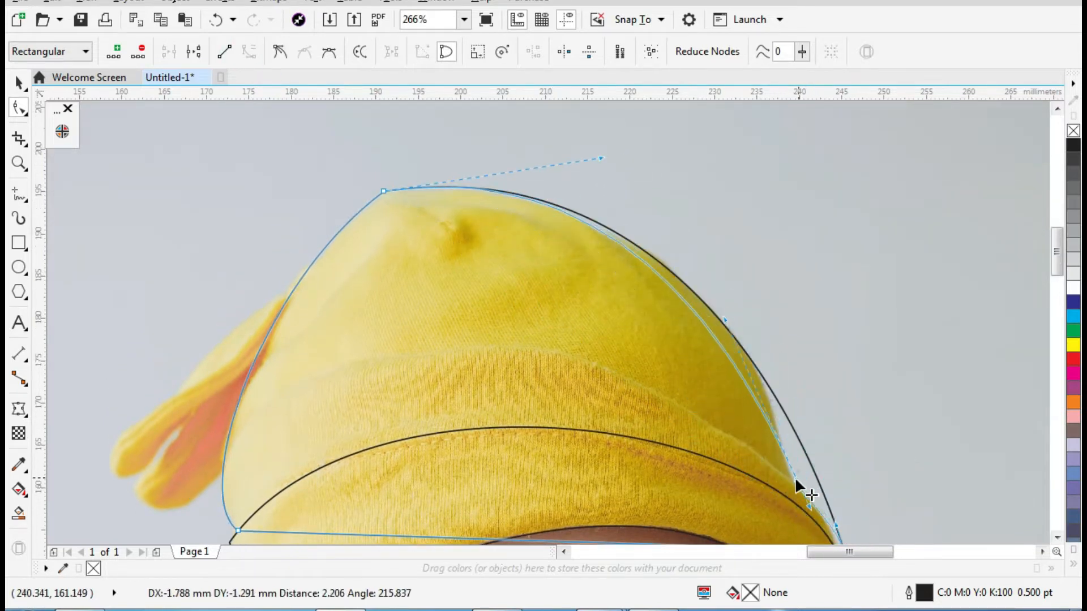
Move the crown outline's lower right corner to the band's right end and curve its base along the band's upper edge.
{"action": "key", "text": "z"}
{"action": "left_click", "coordinate": [738, 284]}
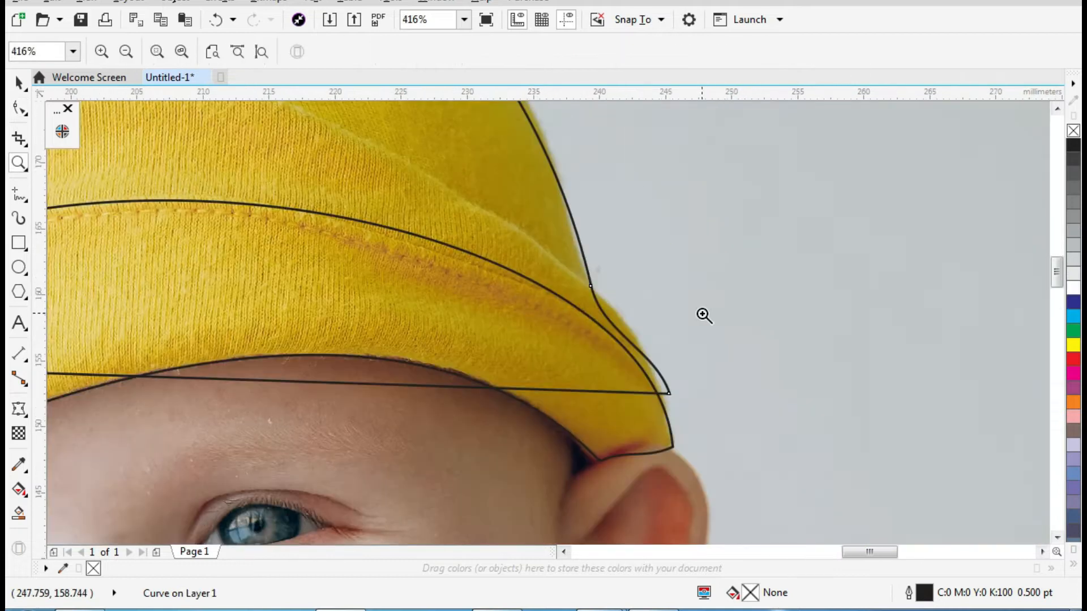
{"action": "key", "text": "F10"}
{"action": "left_click_drag", "start_coordinate": [669, 393], "coordinate": [672, 446]}
{"action": "key", "text": "z"}
{"action": "right_click", "coordinate": [629, 293]}
{"action": "key", "text": "F10"}
{"action": "left_click_drag", "start_coordinate": [271, 326], "coordinate": [849, 243]}
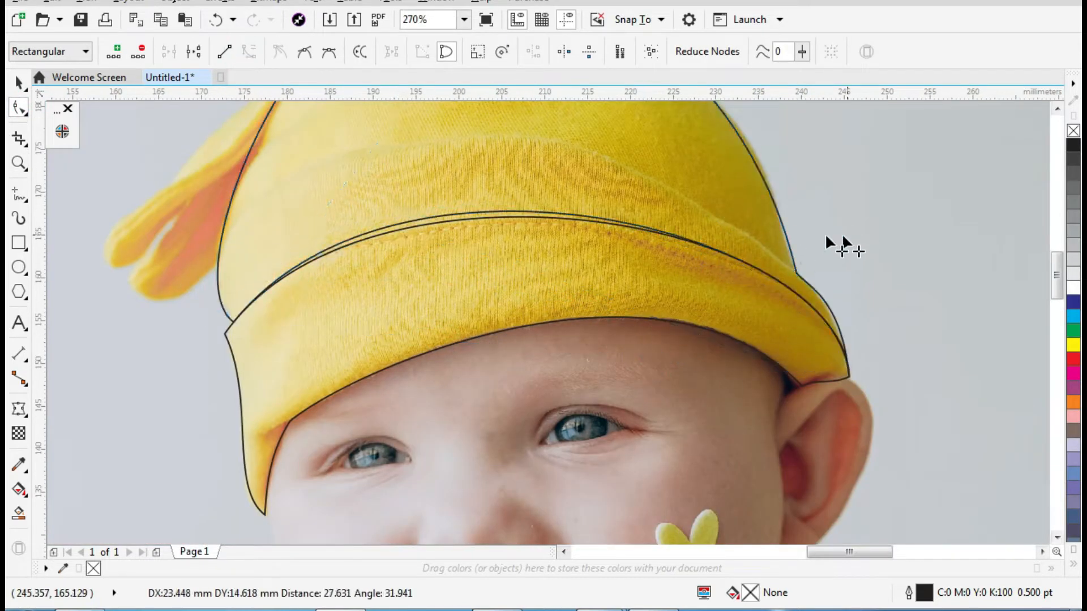
Draw a rough closed five-node outline around the forked tail on the left side of the hat.
{"action": "key", "text": "z"}
{"action": "right_click", "coordinate": [476, 235]}
{"action": "left_click_drag", "start_coordinate": [226, 198], "coordinate": [639, 370]}
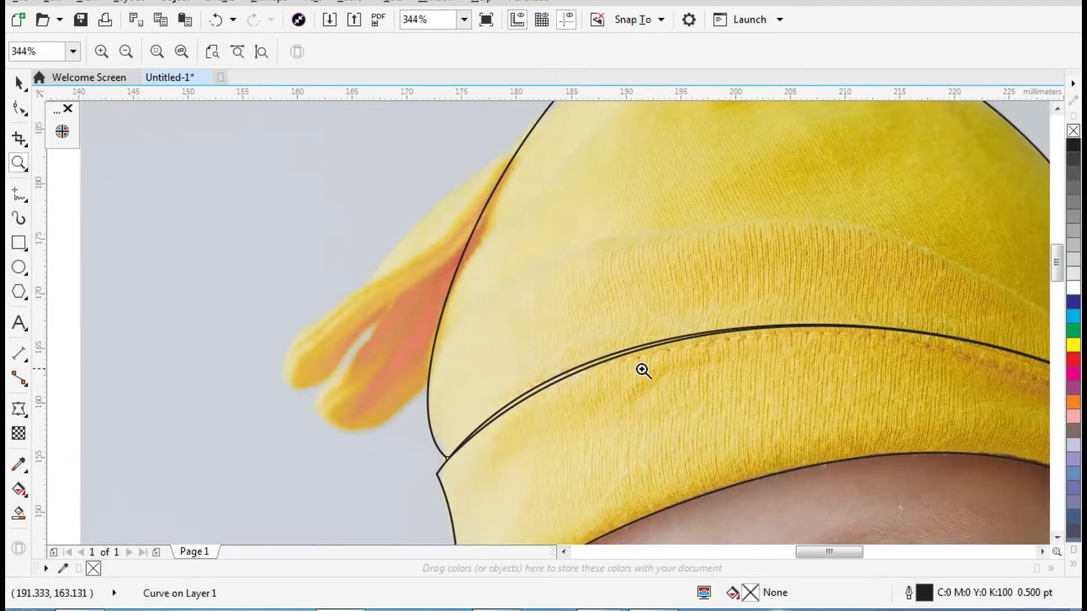
{"action": "key", "text": "F5"}
{"action": "left_click", "coordinate": [528, 125]}
{"action": "double_click", "coordinate": [290, 392]}
{"action": "double_click", "coordinate": [382, 321]}
{"action": "double_click", "coordinate": [321, 403]}
{"action": "double_click", "coordinate": [400, 412]}
{"action": "left_click", "coordinate": [528, 125]}
Convert the tail outline's segments to curves, bend its outer upper edge, and place a node above the left tip.
{"action": "key", "text": "F10"}
{"action": "left_click", "coordinate": [480, 216]}
{"action": "left_click_drag", "start_coordinate": [480, 215], "coordinate": [477, 223]}
{"action": "left_click_drag", "start_coordinate": [385, 400], "coordinate": [411, 442]}
{"action": "left_click_drag", "start_coordinate": [568, 424], "coordinate": [566, 423]}
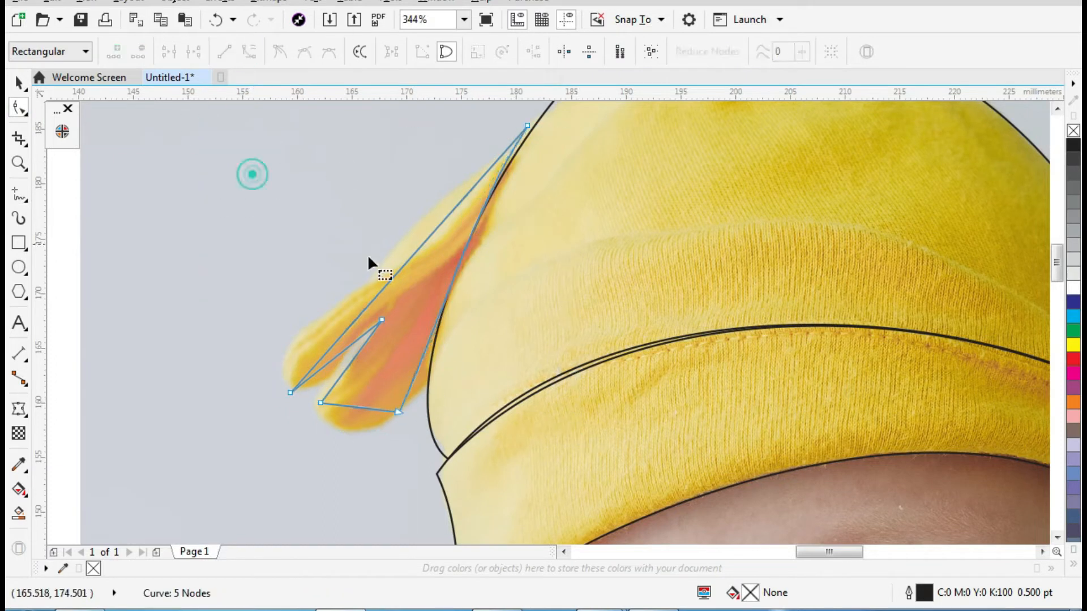
{"action": "left_click_drag", "start_coordinate": [370, 297], "coordinate": [374, 238]}
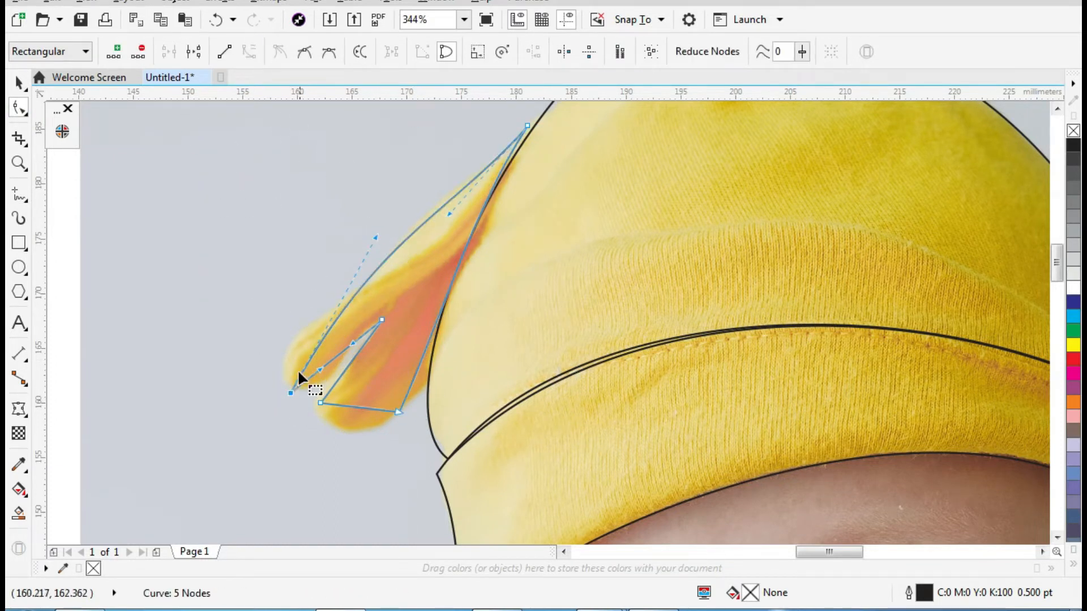
{"action": "left_click_drag", "start_coordinate": [304, 371], "coordinate": [347, 296]}
Shape the tail outline's left tip and notch, then curve the lower lobe and the side along the hat.
{"action": "left_click", "coordinate": [288, 391]}
{"action": "left_click_drag", "start_coordinate": [343, 351], "coordinate": [328, 359]}
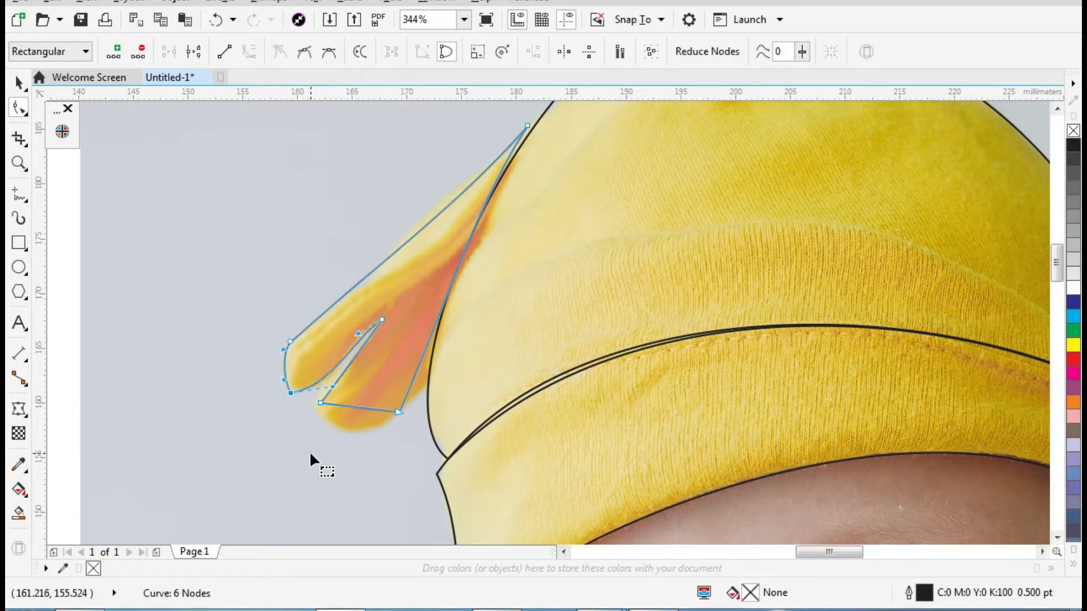
{"action": "left_click_drag", "start_coordinate": [344, 406], "coordinate": [472, 334]}
{"action": "left_click_drag", "start_coordinate": [499, 221], "coordinate": [531, 124]}
Draw a rough closed outline around the sleeve on the left of the photo, from the neck down to the cuff.
{"action": "key", "text": "z"}
{"action": "scroll", "coordinate": [453, 283], "scroll_direction": "down", "scroll_amount": 6}
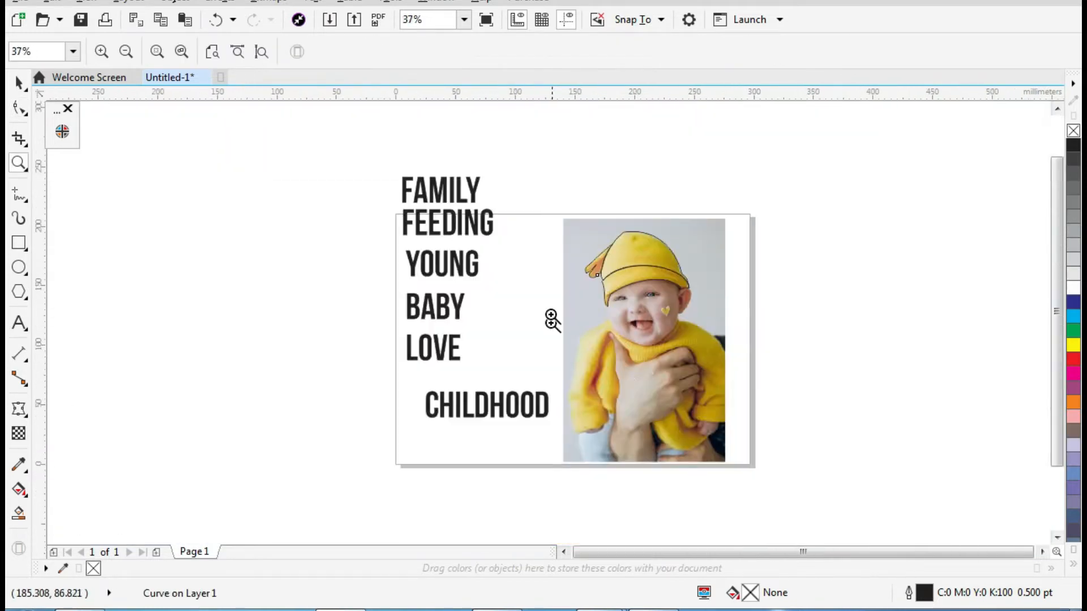
{"action": "scroll", "coordinate": [627, 374], "scroll_direction": "up", "scroll_amount": 3}
{"action": "left_click", "coordinate": [17, 194]}
{"action": "left_click", "coordinate": [364, 119]}
{"action": "left_click", "coordinate": [271, 179]}
{"action": "left_click", "coordinate": [241, 416]}
{"action": "left_click", "coordinate": [341, 390]}
{"action": "left_click", "coordinate": [320, 315]}
{"action": "left_click", "coordinate": [365, 118]}
Refine the sleeve outline's neck and shoulder nodes and round the shoulder corner with a curved segment.
{"action": "key", "text": "z"}
{"action": "scroll", "coordinate": [299, 144], "scroll_direction": "up", "scroll_amount": 3}
{"action": "left_click", "coordinate": [19, 108]}
{"action": "left_click_drag", "start_coordinate": [557, 154], "coordinate": [558, 160]}
{"action": "double_click", "coordinate": [303, 316]}
{"action": "double_click", "coordinate": [270, 336]}
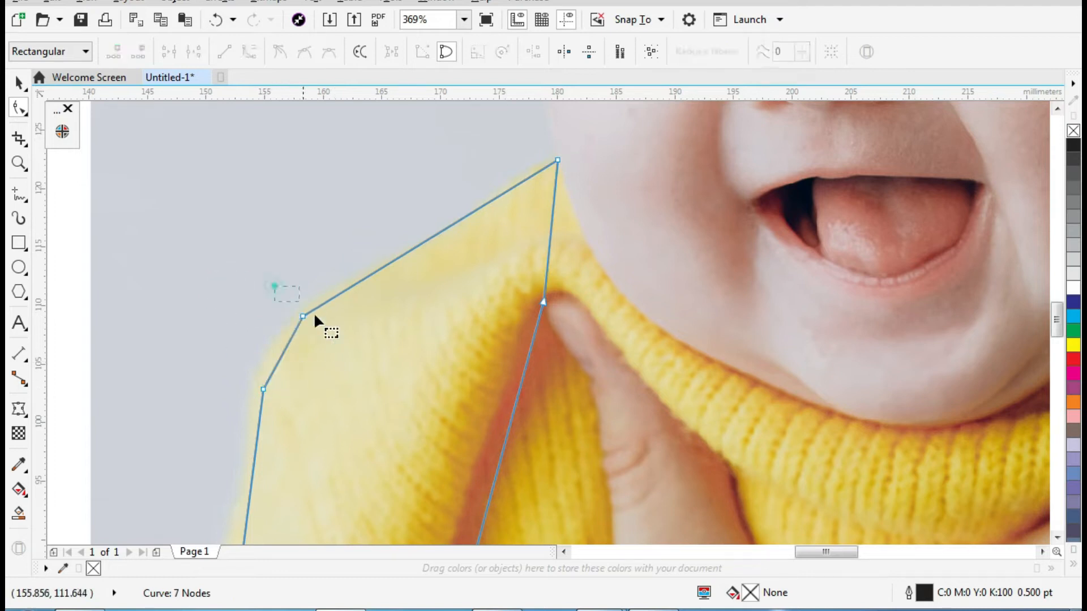
{"action": "left_click", "coordinate": [233, 50]}
{"action": "left_click", "coordinate": [266, 388]}
{"action": "left_click", "coordinate": [248, 52]}
{"action": "left_click_drag", "start_coordinate": [290, 341], "coordinate": [268, 334]}
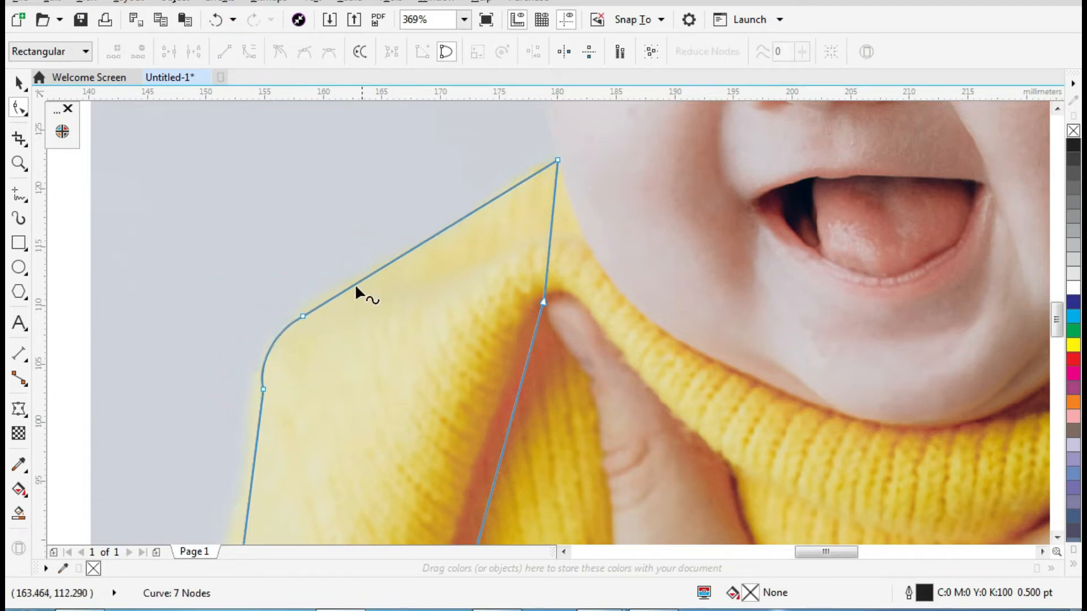
Add a node low on the sleeve outline's outer edge and pull it out to the fabric's edge above the cuff.
{"action": "scroll", "coordinate": [371, 261], "scroll_direction": "down", "scroll_amount": 3}
{"action": "scroll", "coordinate": [413, 160], "scroll_direction": "up", "scroll_amount": 1}
{"action": "scroll", "coordinate": [430, 192], "scroll_direction": "down", "scroll_amount": 1}
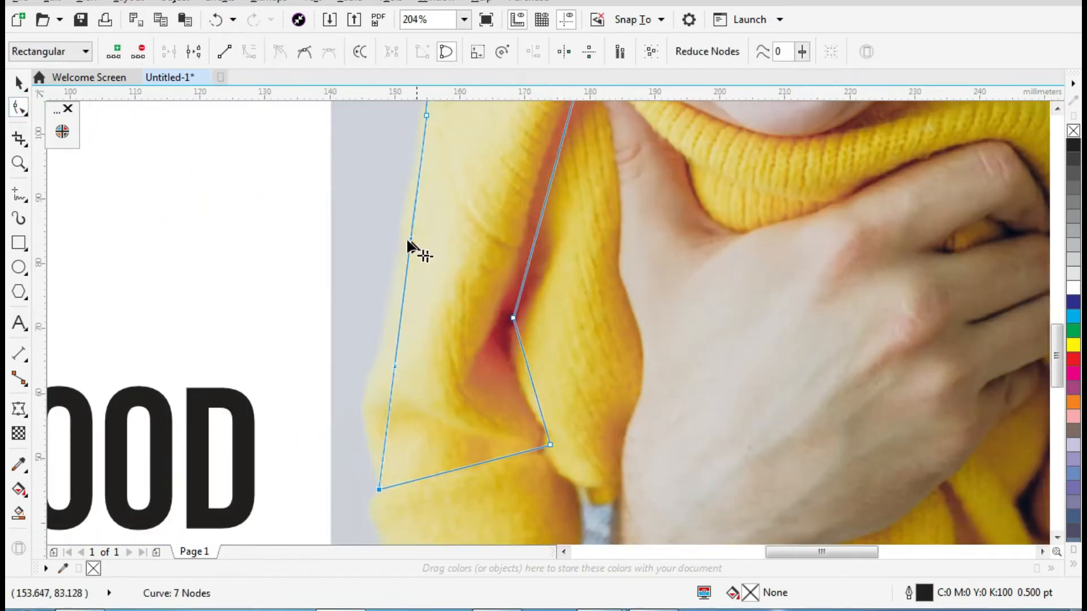
{"action": "left_click", "coordinate": [391, 381]}
{"action": "double_click", "coordinate": [389, 395]}
{"action": "left_click_drag", "start_coordinate": [388, 395], "coordinate": [362, 402]}
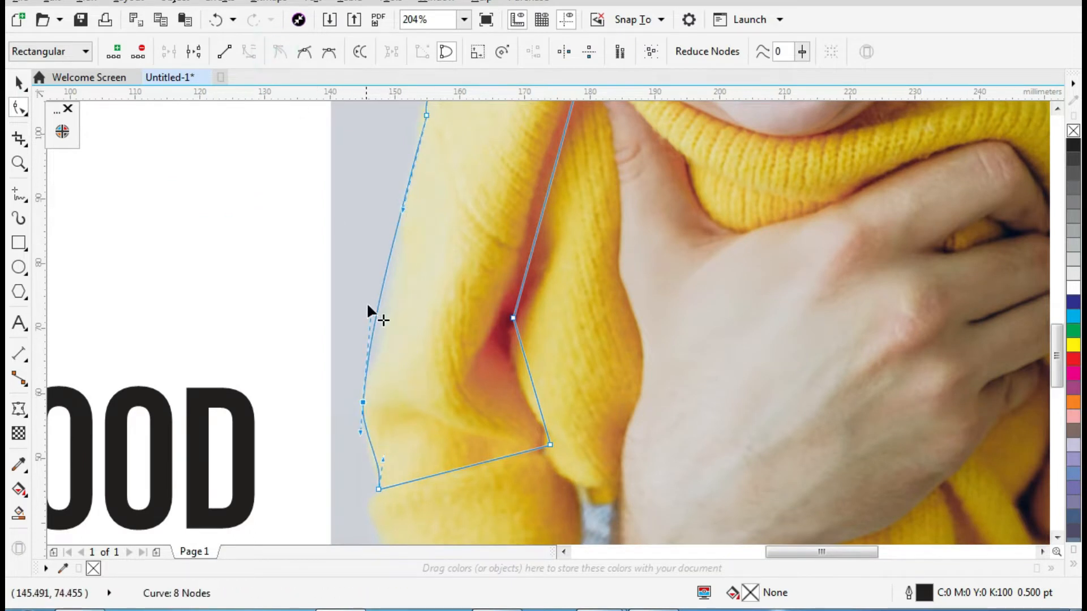
Add a node at the sleeve outline's inner lower corner and curve the inner edge along the fold up to the thumb.
{"action": "left_click", "coordinate": [550, 446]}
{"action": "double_click", "coordinate": [536, 427]}
{"action": "left_click", "coordinate": [525, 356]}
{"action": "left_click_drag", "start_coordinate": [530, 404], "coordinate": [530, 405]}
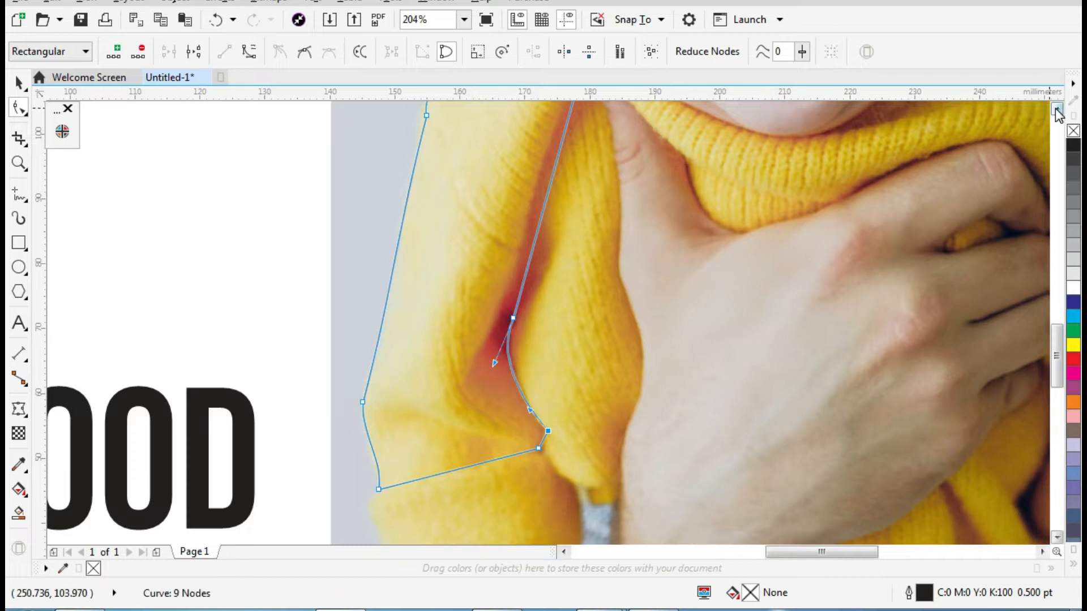
{"action": "scroll", "coordinate": [506, 307], "scroll_direction": "up", "scroll_amount": 2}
{"action": "left_click_drag", "start_coordinate": [556, 238], "coordinate": [540, 240]}
{"action": "left_click_drag", "start_coordinate": [536, 325], "coordinate": [527, 324]}
Draw a rectangle across the sweater's collar and right shoulder and convert it to curves.
{"action": "key", "text": "z"}
{"action": "right_click", "coordinate": [556, 211]}
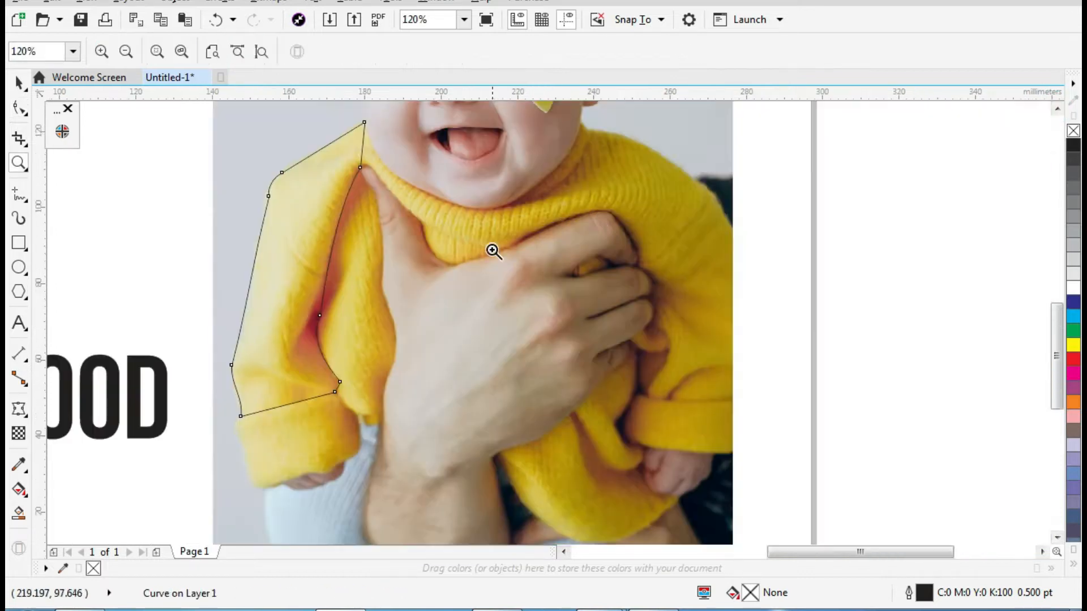
{"action": "right_click", "coordinate": [570, 309]}
{"action": "left_click_drag", "start_coordinate": [533, 265], "coordinate": [858, 462]}
{"action": "left_click", "coordinate": [300, 178]}
{"action": "left_click", "coordinate": [19, 242]}
{"action": "left_click_drag", "start_coordinate": [314, 216], "coordinate": [808, 417]}
{"action": "key", "text": "ctrl+q"}
Move the rectangle's lower left corner beside the thumb, then add a node and curve its left side along the collar.
{"action": "key", "text": "F10"}
{"action": "left_click_drag", "start_coordinate": [314, 416], "coordinate": [392, 359]}
{"action": "left_click", "coordinate": [248, 52]}
{"action": "left_click_drag", "start_coordinate": [339, 264], "coordinate": [315, 280]}
{"action": "double_click", "coordinate": [319, 270]}
{"action": "left_click", "coordinate": [87, 1]}
{"action": "mouse_move", "coordinate": [172, 393]}
{"action": "left_click", "coordinate": [294, 469]}
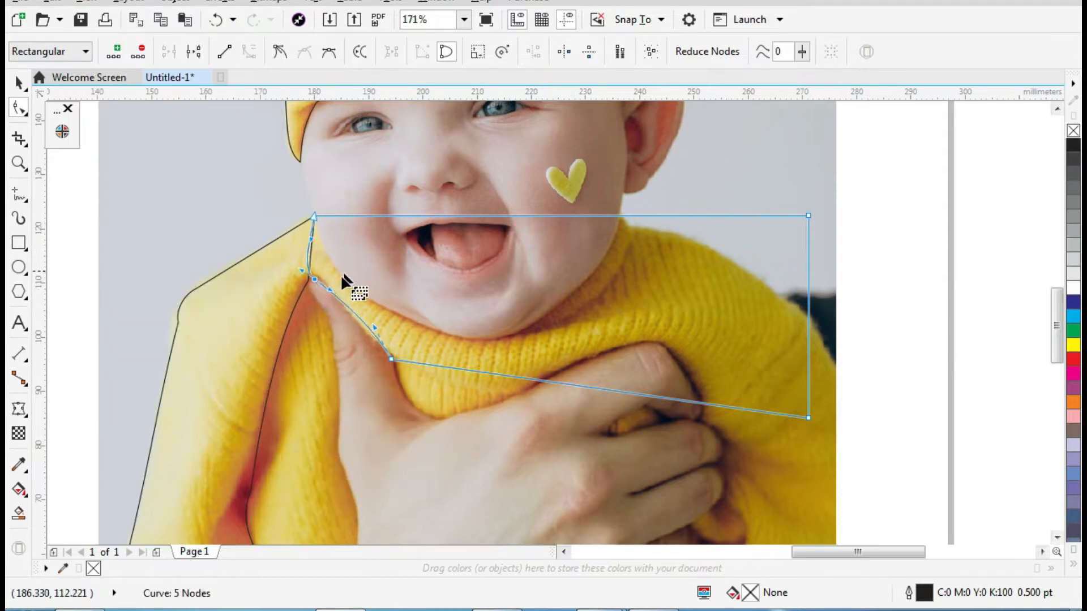
Refine the collar outline's left end so its curve meets the sleeve outline above the thumb.
{"action": "key", "text": "F2"}
{"action": "left_click_drag", "start_coordinate": [439, 321], "coordinate": [256, 240]}
{"action": "left_click_drag", "start_coordinate": [378, 327], "coordinate": [392, 305]}
{"action": "key", "text": "F3"}
{"action": "key", "text": "z"}
{"action": "left_click_drag", "start_coordinate": [255, 204], "coordinate": [407, 341]}
{"action": "left_click", "coordinate": [21, 107]}
{"action": "left_click", "coordinate": [421, 284]}
{"action": "key", "text": "z"}
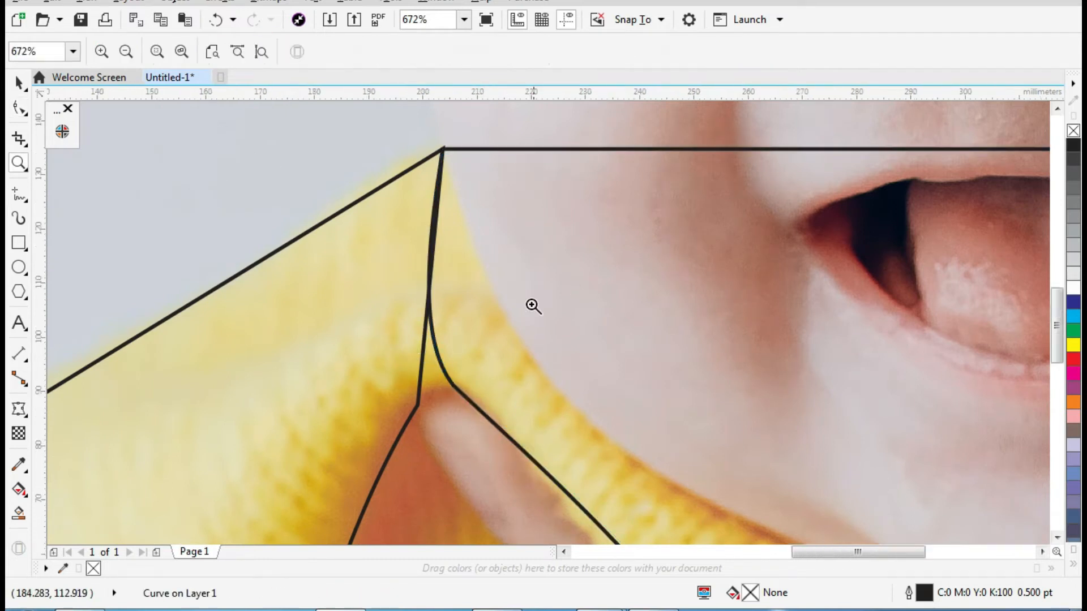
{"action": "right_click", "coordinate": [537, 355]}
Add a node on the collar outline's lower edge and curve the segment down around the collar above the hand.
{"action": "left_click", "coordinate": [20, 107]}
{"action": "double_click", "coordinate": [542, 381]}
{"action": "left_click", "coordinate": [249, 51]}
{"action": "left_click_drag", "start_coordinate": [442, 367], "coordinate": [423, 477]}
Add nodes to the collar outline's upper edge and bend it around the baby's chin.
{"action": "double_click", "coordinate": [626, 216]}
{"action": "left_click", "coordinate": [249, 52]}
{"action": "left_click_drag", "start_coordinate": [419, 217], "coordinate": [345, 388]}
{"action": "left_click_drag", "start_coordinate": [523, 217], "coordinate": [638, 377]}
{"action": "double_click", "coordinate": [597, 300]}
{"action": "left_click_drag", "start_coordinate": [598, 300], "coordinate": [583, 284]}
{"action": "left_click_drag", "start_coordinate": [627, 248], "coordinate": [618, 241]}
Fine-tune the collar outline's neckline nodes and curves below the chin with an added node.
{"action": "key", "text": "z"}
{"action": "left_click_drag", "start_coordinate": [274, 185], "coordinate": [720, 379]}
{"action": "left_click", "coordinate": [23, 112]}
{"action": "left_click_drag", "start_coordinate": [307, 399], "coordinate": [319, 395]}
{"action": "double_click", "coordinate": [660, 387]}
{"action": "left_click_drag", "start_coordinate": [659, 386], "coordinate": [658, 403]}
{"action": "left_click_drag", "start_coordinate": [557, 455], "coordinate": [542, 495]}
Reshape the collar outline's lower right edge with extra nodes and curves that follow the index finger to its tip.
{"action": "key", "text": "F3"}
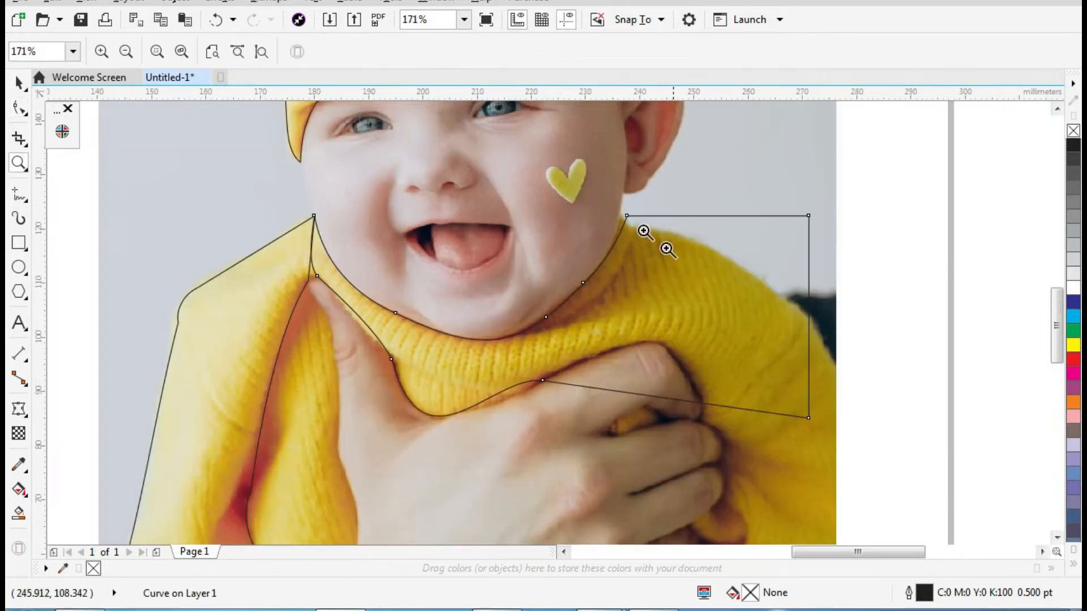
{"action": "left_click_drag", "start_coordinate": [808, 418], "coordinate": [662, 343]}
{"action": "double_click", "coordinate": [661, 403]}
{"action": "left_click", "coordinate": [280, 51]}
{"action": "left_click_drag", "start_coordinate": [684, 408], "coordinate": [704, 389]}
{"action": "left_click", "coordinate": [543, 381]}
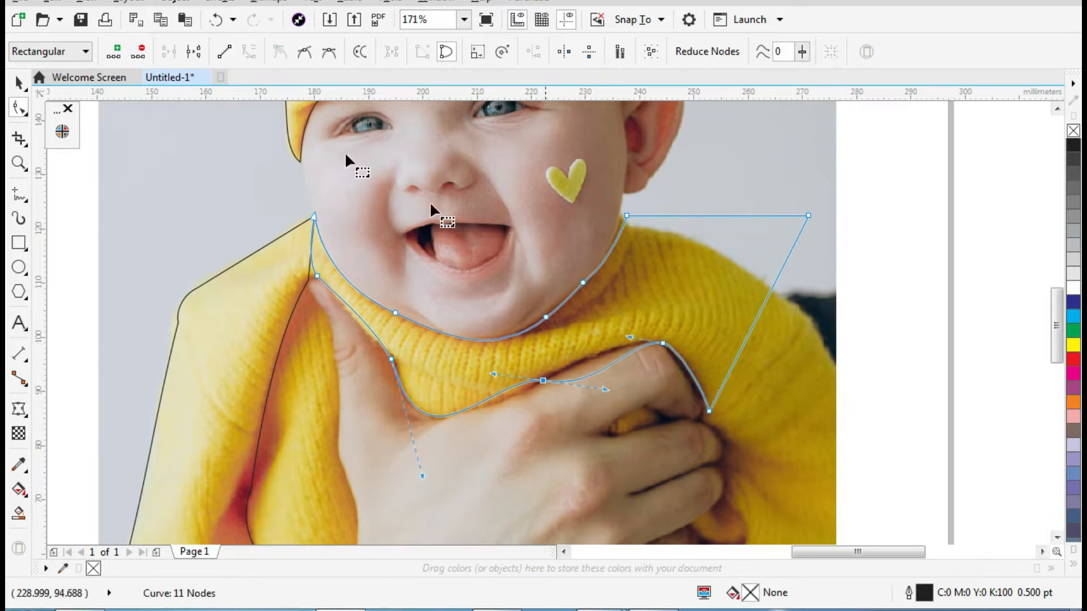
{"action": "left_click_drag", "start_coordinate": [605, 389], "coordinate": [583, 359]}
Move the collar outline's upper right corner onto the shoulder and curve the adjoining edges along the shoulder and across the sleeve.
{"action": "left_click_drag", "start_coordinate": [809, 217], "coordinate": [807, 300]}
{"action": "left_click", "coordinate": [733, 386]}
{"action": "left_click", "coordinate": [249, 52]}
{"action": "left_click_drag", "start_coordinate": [740, 376], "coordinate": [752, 406]}
{"action": "left_click_drag", "start_coordinate": [806, 299], "coordinate": [805, 312]}
{"action": "left_click_drag", "start_coordinate": [746, 285], "coordinate": [740, 266]}
{"action": "left_click_drag", "start_coordinate": [627, 216], "coordinate": [623, 223]}
{"action": "left_click_drag", "start_coordinate": [682, 251], "coordinate": [692, 230]}
Draw a rectangle about 28 by 15 mm over the sleeve cuff on the photo's right side and convert it to curves.
{"action": "key", "text": "z"}
{"action": "right_click", "coordinate": [723, 419]}
{"action": "mouse_move", "coordinate": [428, 235]}
{"action": "left_mouse_down"}
{"action": "mouse_move", "coordinate": [687, 481]}
{"action": "mouse_move", "coordinate": [753, 491]}
{"action": "left_mouse_up"}
{"action": "left_click", "coordinate": [18, 242]}
{"action": "left_click_drag", "start_coordinate": [461, 408], "coordinate": [595, 480]}
{"action": "key", "text": "ctrl+q"}
{"action": "left_click", "coordinate": [19, 108]}
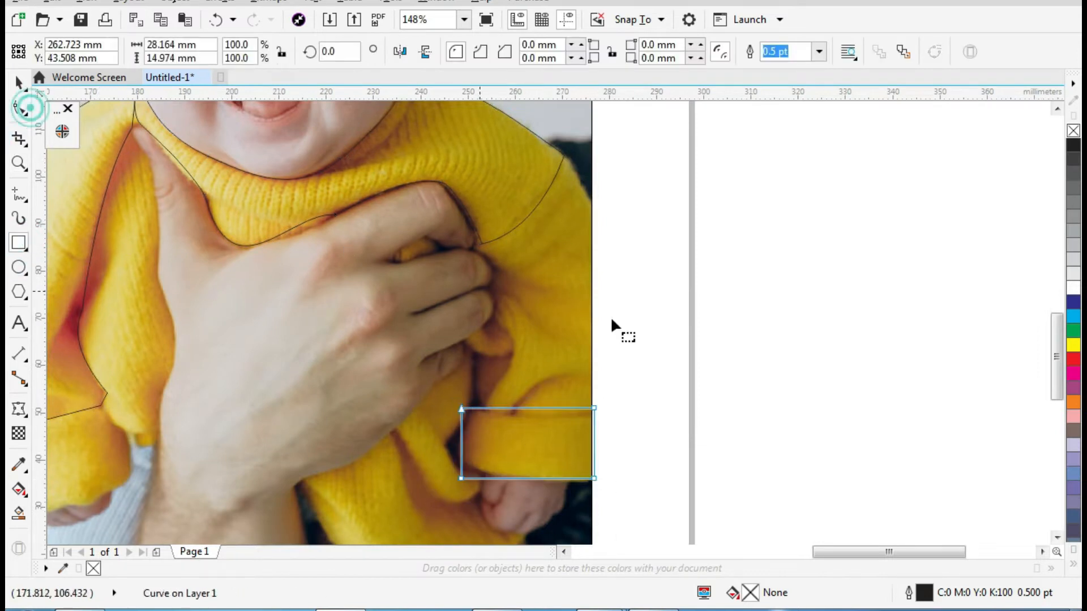
Curve the cuff outline's upper and lower edges and move its left corners to fit the cuff.
{"action": "left_click", "coordinate": [533, 409]}
{"action": "left_click", "coordinate": [247, 51]}
{"action": "left_click_drag", "start_coordinate": [534, 408], "coordinate": [534, 415]}
{"action": "left_click", "coordinate": [462, 473]}
{"action": "left_click_drag", "start_coordinate": [462, 474], "coordinate": [535, 465]}
{"action": "left_click_drag", "start_coordinate": [462, 409], "coordinate": [470, 408]}
{"action": "left_click_drag", "start_coordinate": [454, 451], "coordinate": [451, 448]}
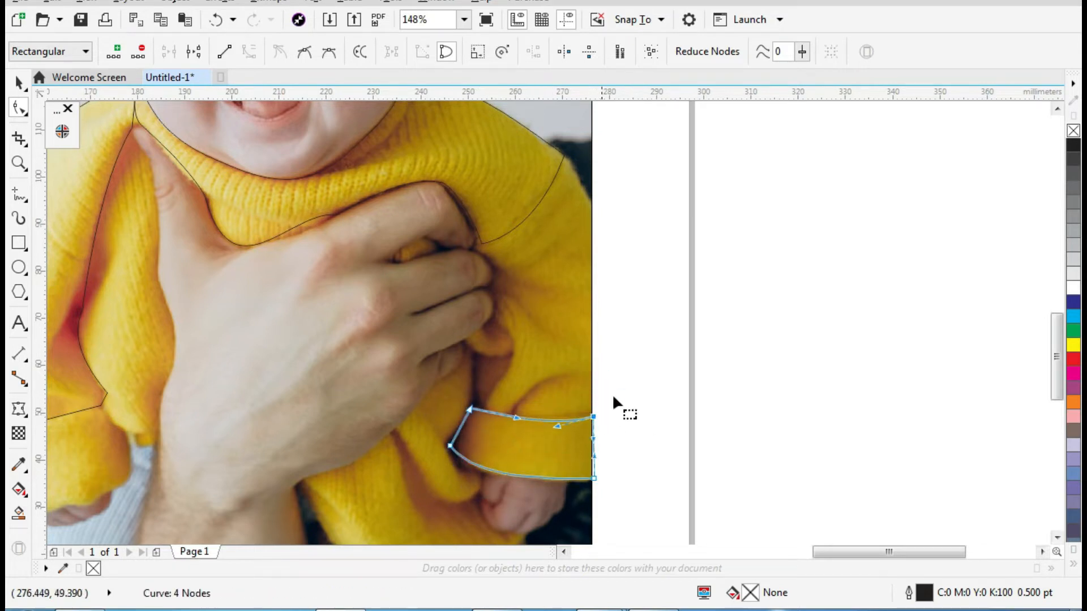
Draw a rectangle about 25.5 by 56 mm over the sleeve on the photo's right side and convert it to curves.
{"action": "key", "text": "z"}
{"action": "scroll", "coordinate": [651, 432], "scroll_direction": "down", "scroll_amount": 2}
{"action": "scroll", "coordinate": [650, 432], "scroll_direction": "up", "scroll_amount": 2}
{"action": "left_click", "coordinate": [18, 243]}
{"action": "left_click_drag", "start_coordinate": [442, 170], "coordinate": [564, 441]}
{"action": "key", "text": "ctrl+q"}
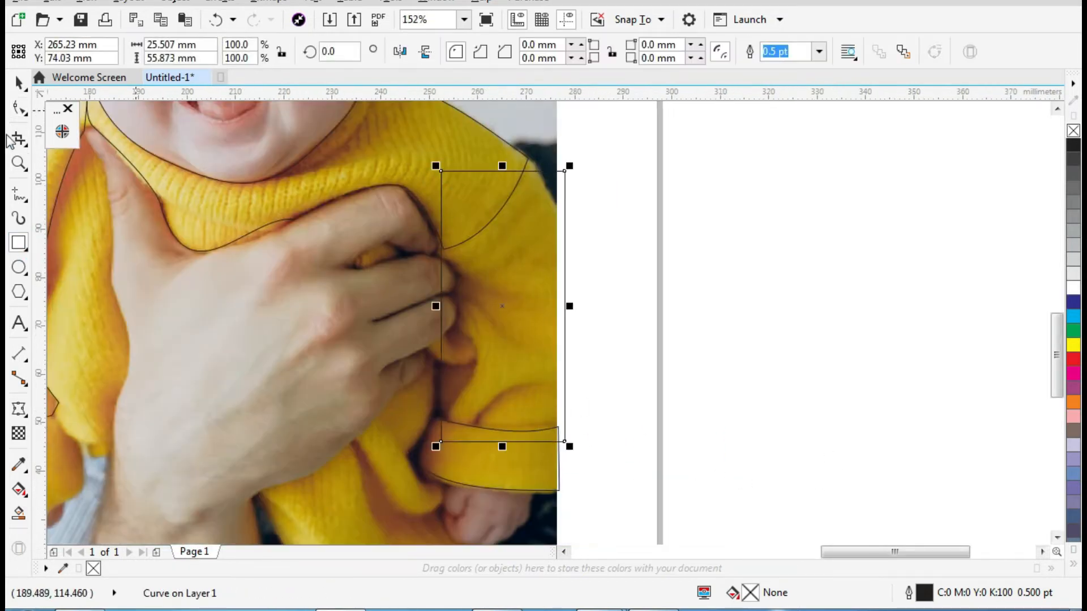
Move the sleeve outline's upper corners to the collar outline's ends and curve its inner edge around the fingertips with an added node.
{"action": "key", "text": "F10"}
{"action": "left_click_drag", "start_coordinate": [564, 170], "coordinate": [526, 161]}
{"action": "mouse_move", "coordinate": [441, 170]}
{"action": "left_mouse_down"}
{"action": "mouse_move", "coordinate": [440, 261]}
{"action": "mouse_move", "coordinate": [438, 252]}
{"action": "left_mouse_up"}
{"action": "left_click_drag", "start_coordinate": [441, 311], "coordinate": [473, 294]}
{"action": "left_click", "coordinate": [446, 401]}
{"action": "left_click", "coordinate": [446, 400]}
{"action": "left_click_drag", "start_coordinate": [448, 399], "coordinate": [428, 351]}
{"action": "left_click_drag", "start_coordinate": [434, 299], "coordinate": [458, 332]}
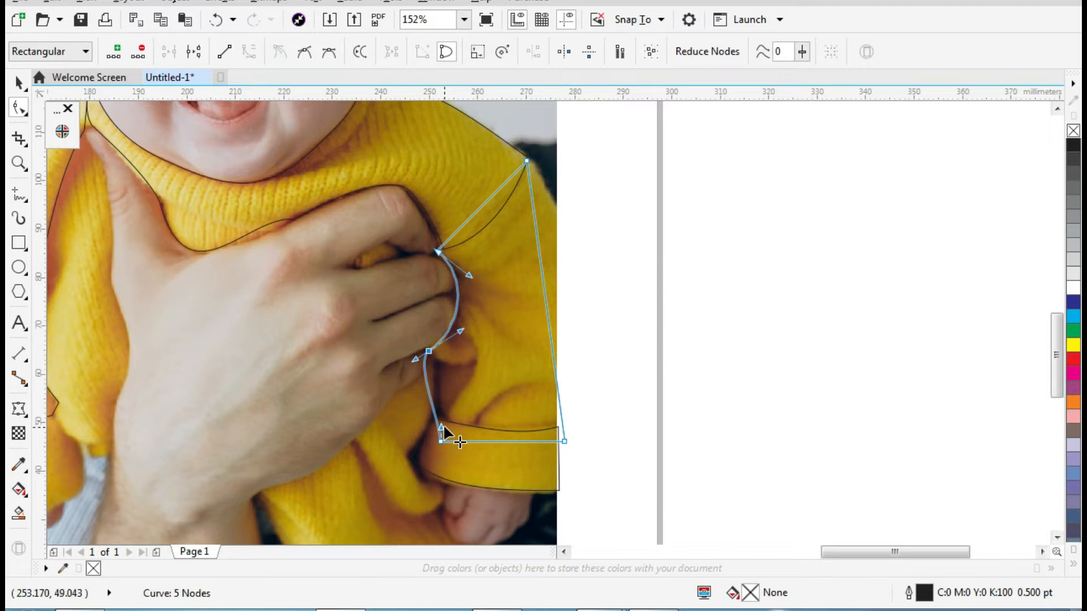
Fit the sleeve outline's lower corners to the cuff and curve its outer, lower and collar-side edges along the sleeve.
{"action": "left_click_drag", "start_coordinate": [441, 441], "coordinate": [441, 419]}
{"action": "left_click_drag", "start_coordinate": [564, 441], "coordinate": [558, 427]}
{"action": "mouse_move", "coordinate": [548, 340]}
{"action": "left_mouse_down"}
{"action": "mouse_move", "coordinate": [573, 211]}
{"action": "mouse_move", "coordinate": [562, 340]}
{"action": "left_mouse_up"}
{"action": "left_click", "coordinate": [484, 400]}
{"action": "left_click", "coordinate": [627, 416]}
{"action": "key", "text": "z"}
{"action": "key", "text": "F10"}
{"action": "left_click_drag", "start_coordinate": [474, 221], "coordinate": [491, 236]}
Draw a closed straight-segment outline about 48 by 47 mm around the sweater's lower body, between the holding hand and the baby's fist.
{"action": "key", "text": "z"}
{"action": "scroll", "coordinate": [759, 250], "scroll_direction": "down", "scroll_amount": 3}
{"action": "left_click", "coordinate": [350, 145]}
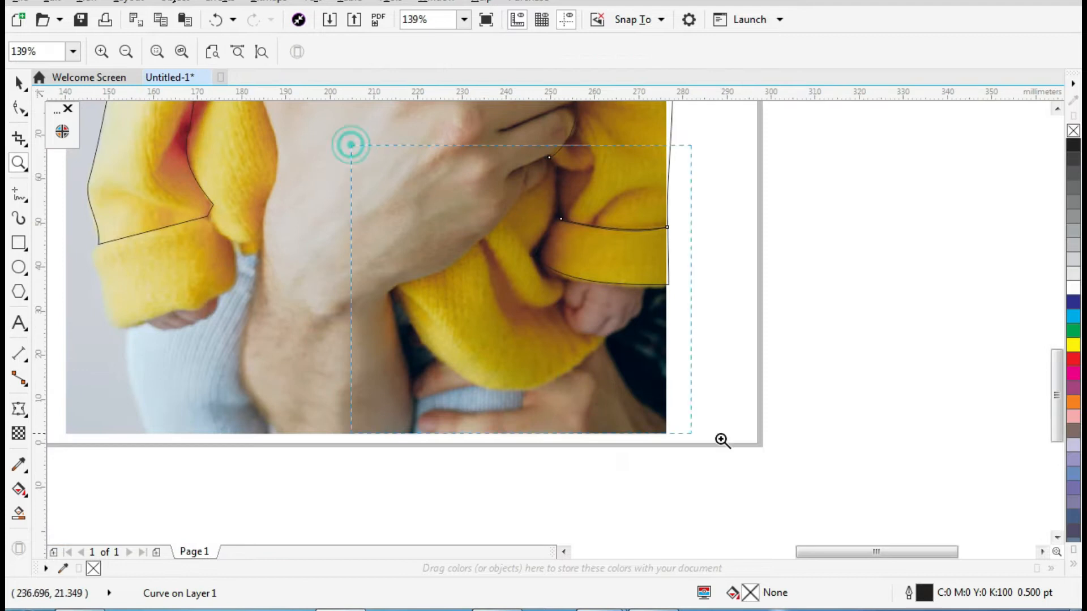
{"action": "left_click", "coordinate": [18, 195]}
{"action": "left_click", "coordinate": [529, 136]}
{"action": "left_click", "coordinate": [473, 182]}
{"action": "left_click", "coordinate": [304, 307]}
{"action": "left_click", "coordinate": [546, 432]}
{"action": "left_click", "coordinate": [606, 373]}
{"action": "left_click", "coordinate": [590, 372]}
{"action": "left_click", "coordinate": [540, 323]}
{"action": "left_click", "coordinate": [541, 293]}
{"action": "left_click", "coordinate": [529, 135]}
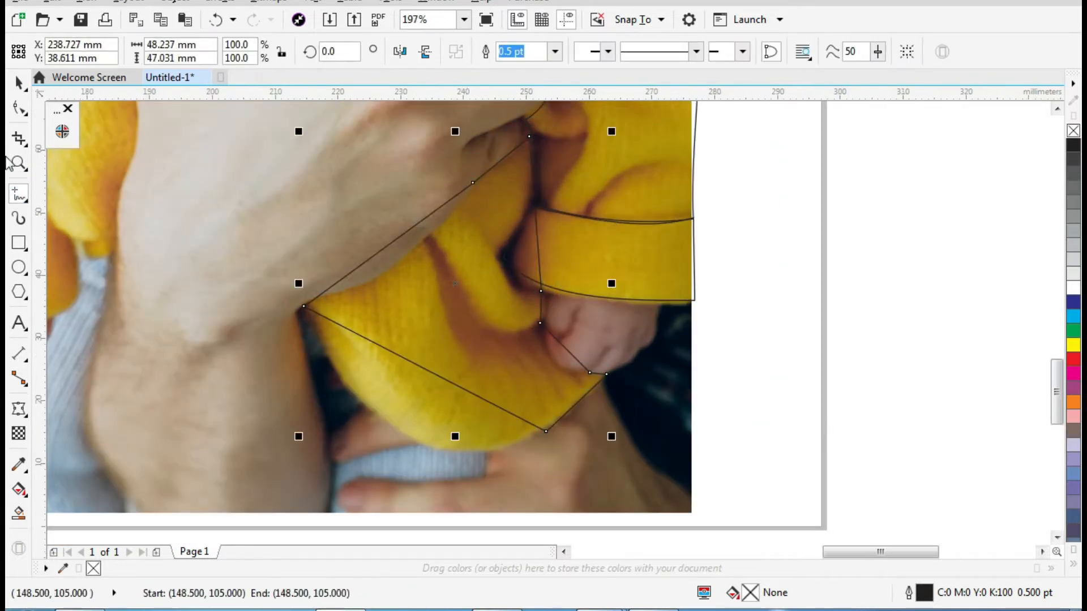
Curve the lower body outline's bottom edge along the sweater hem and its upper edges along the holding hand.
{"action": "key", "text": "F10"}
{"action": "left_click_drag", "start_coordinate": [385, 348], "coordinate": [476, 448]}
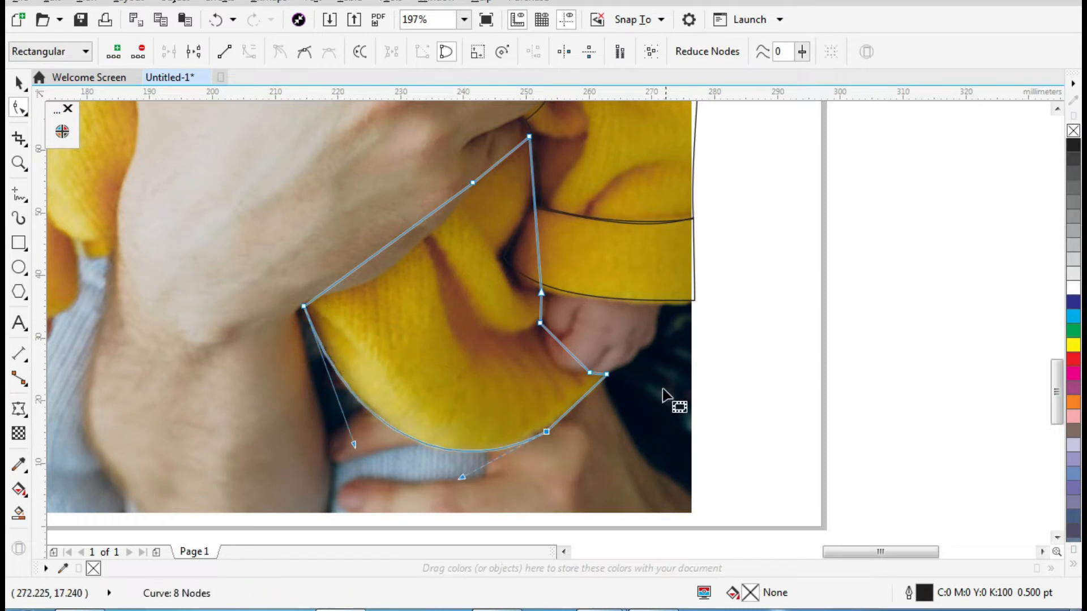
{"action": "left_click_drag", "start_coordinate": [509, 150], "coordinate": [482, 146]}
{"action": "left_click", "coordinate": [424, 227]}
{"action": "left_click", "coordinate": [419, 224]}
{"action": "left_click_drag", "start_coordinate": [360, 266], "coordinate": [377, 282]}
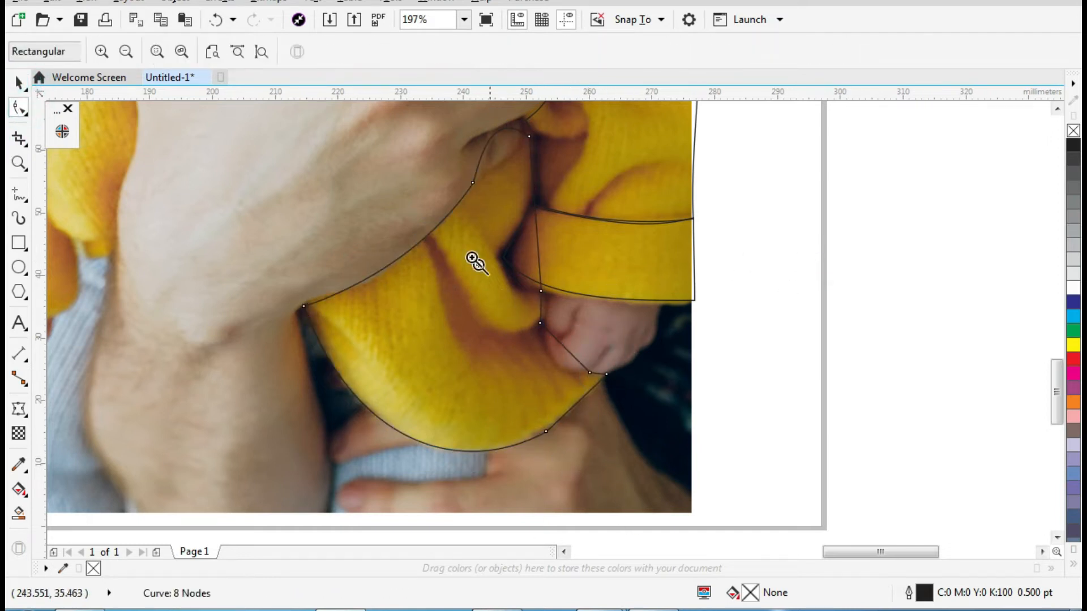
Curve the lower body outline's edge around the baby's fist below the cuff.
{"action": "key", "text": "z"}
{"action": "left_click", "coordinate": [575, 328]}
{"action": "left_click", "coordinate": [20, 109]}
{"action": "left_click_drag", "start_coordinate": [535, 371], "coordinate": [542, 391]}
Open the Envelope settings and shape the word CHILDHOOD with an envelope created from the hat band outline.
{"action": "key", "text": "z"}
{"action": "scroll", "coordinate": [566, 252], "scroll_direction": "down", "scroll_amount": 6}
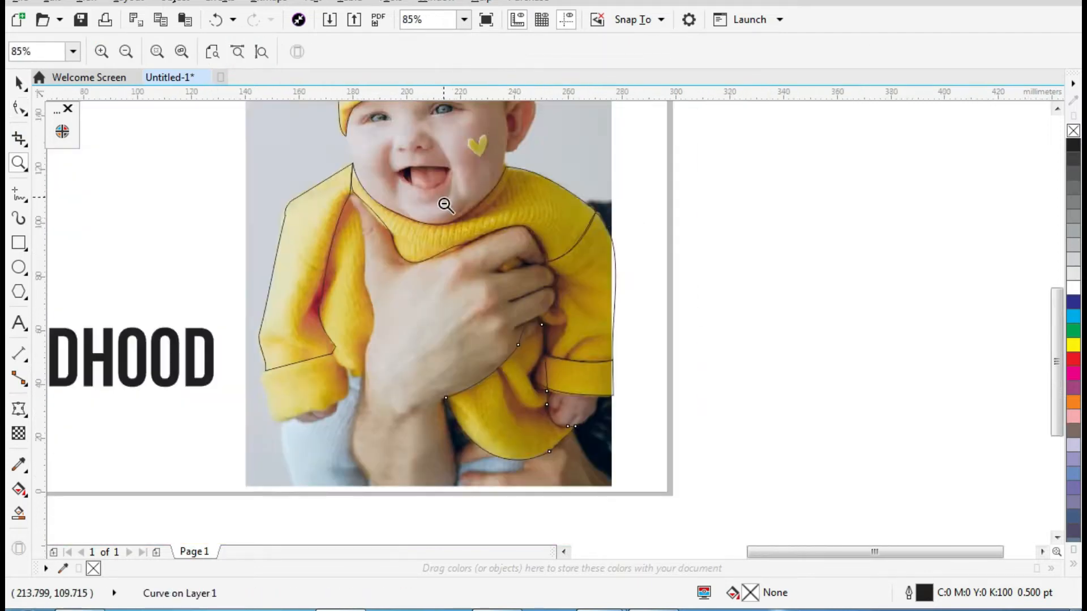
{"action": "left_click", "coordinate": [19, 82]}
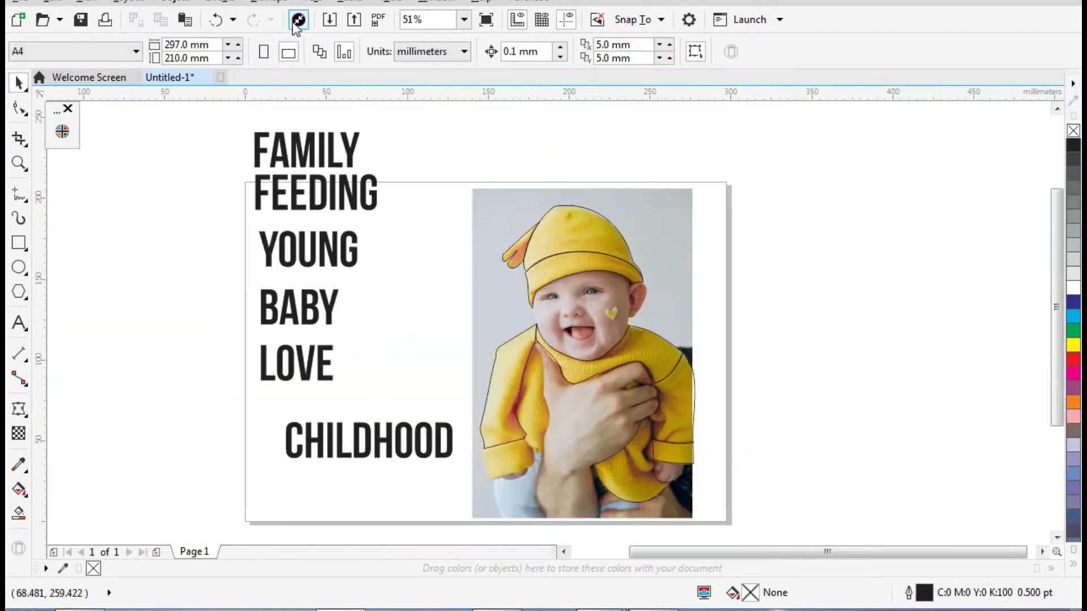
{"action": "left_click", "coordinate": [219, 2]}
{"action": "left_click", "coordinate": [244, 116]}
{"action": "left_click", "coordinate": [312, 456]}
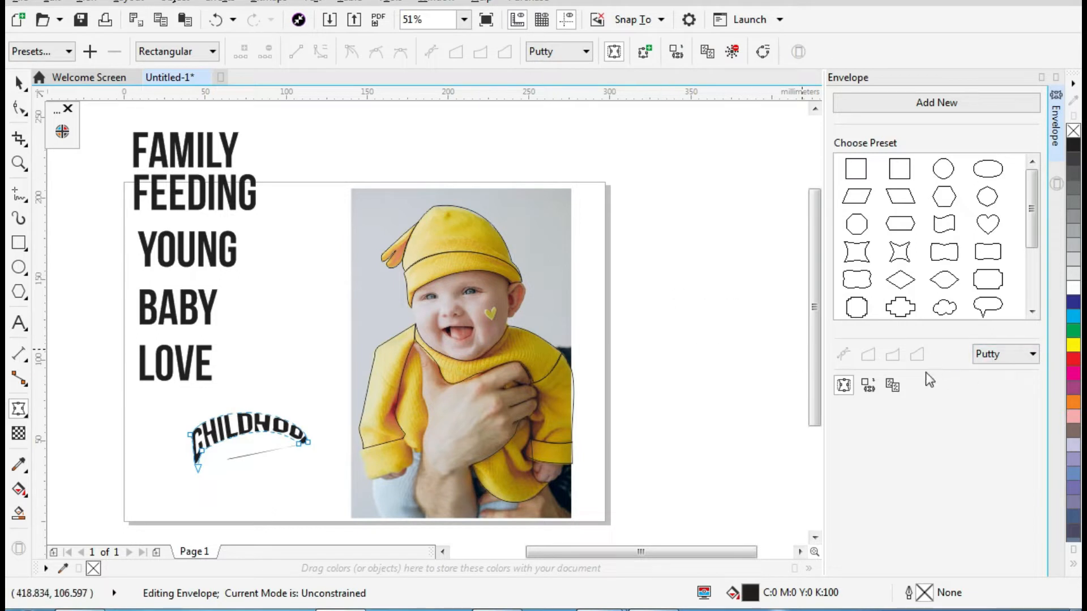
Try the Original and Horizontal mapping modes on the CHILDHOOD envelope, then set it to Vertical.
{"action": "left_click", "coordinate": [1017, 358]}
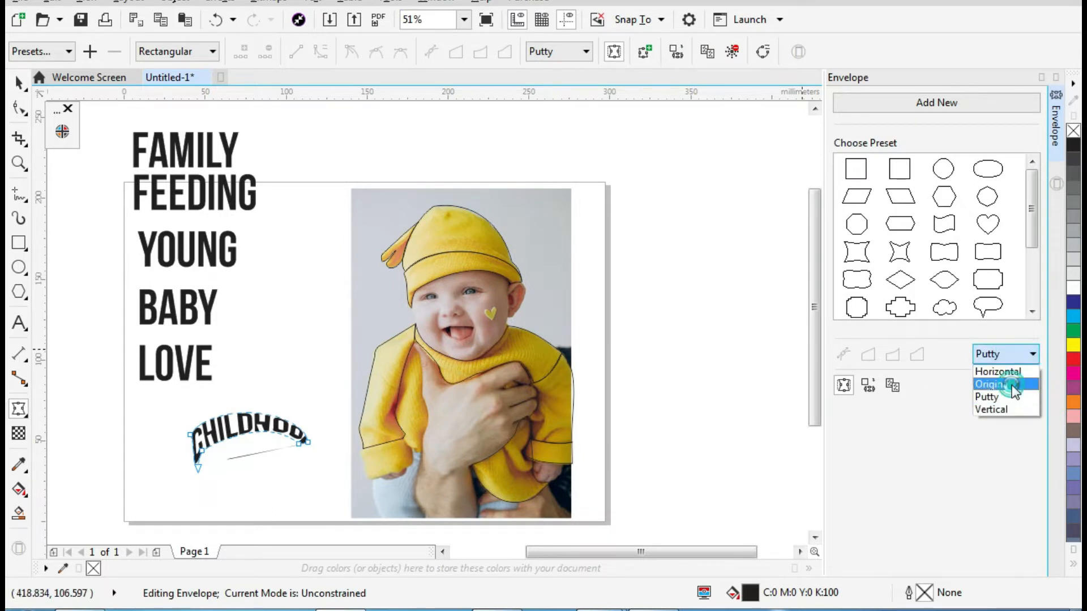
{"action": "left_click", "coordinate": [1013, 385]}
{"action": "left_click", "coordinate": [1017, 356]}
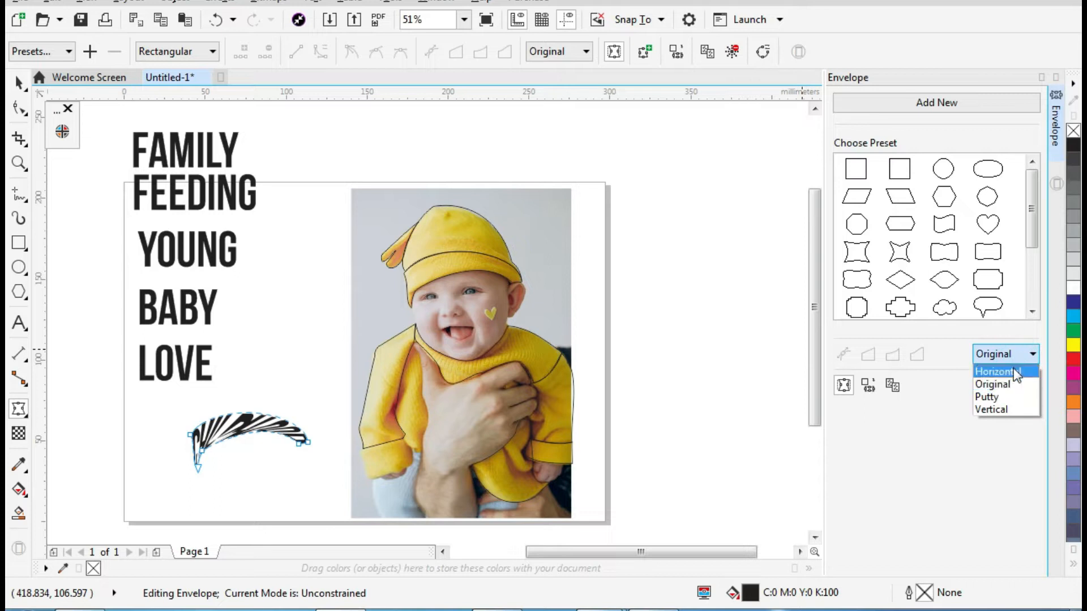
{"action": "left_click", "coordinate": [1014, 372]}
{"action": "left_click", "coordinate": [1017, 355]}
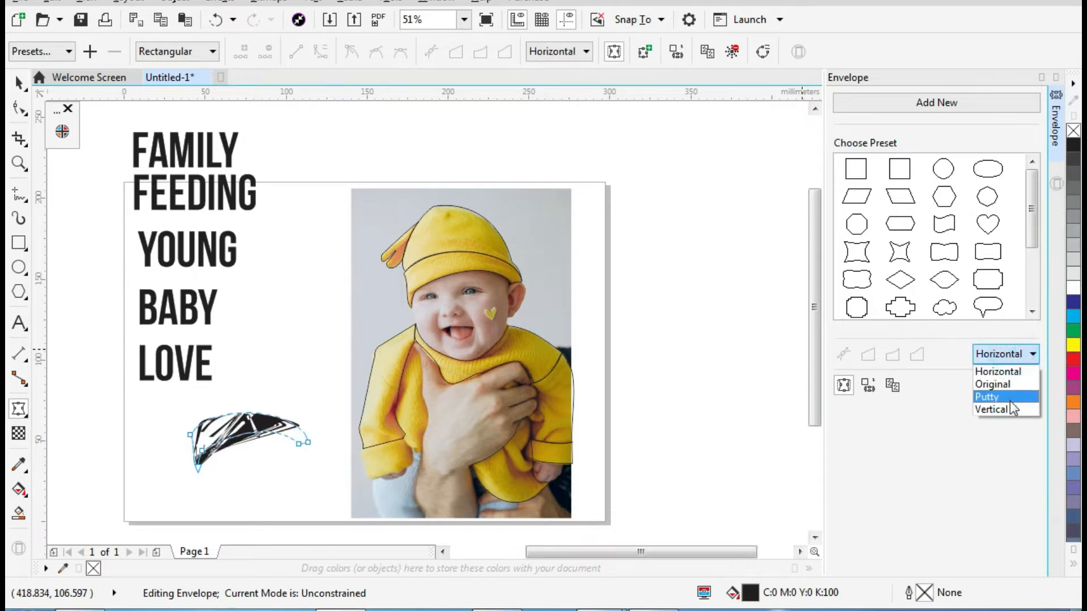
{"action": "left_click", "coordinate": [1014, 412]}
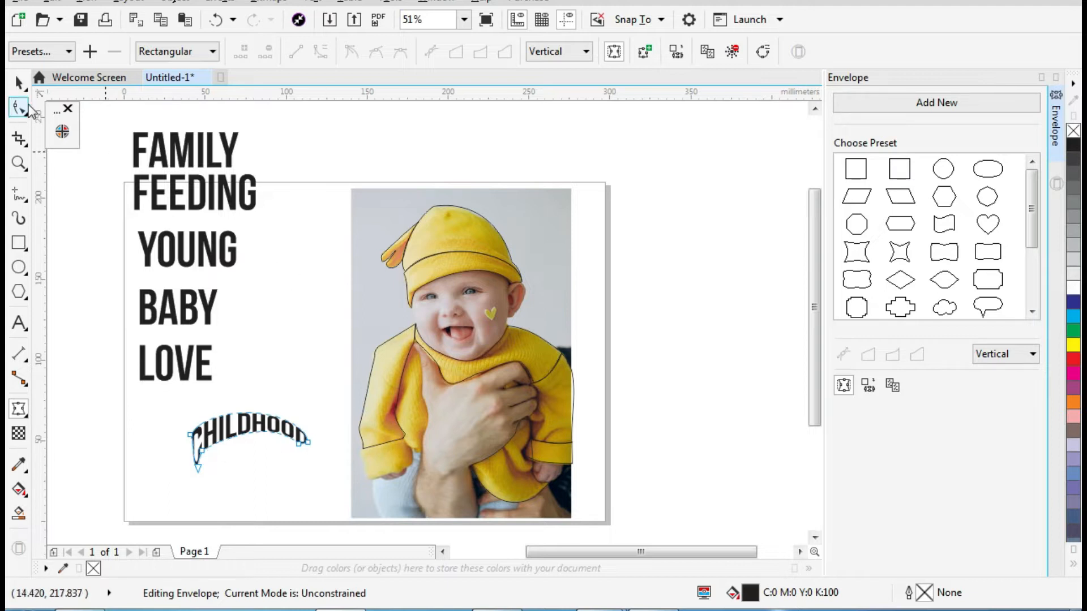
Move the shaped word CHILDHOOD onto the hat band and check its fit.
{"action": "left_click", "coordinate": [21, 90]}
{"action": "left_click", "coordinate": [407, 126]}
{"action": "left_click_drag", "start_coordinate": [249, 419], "coordinate": [460, 272]}
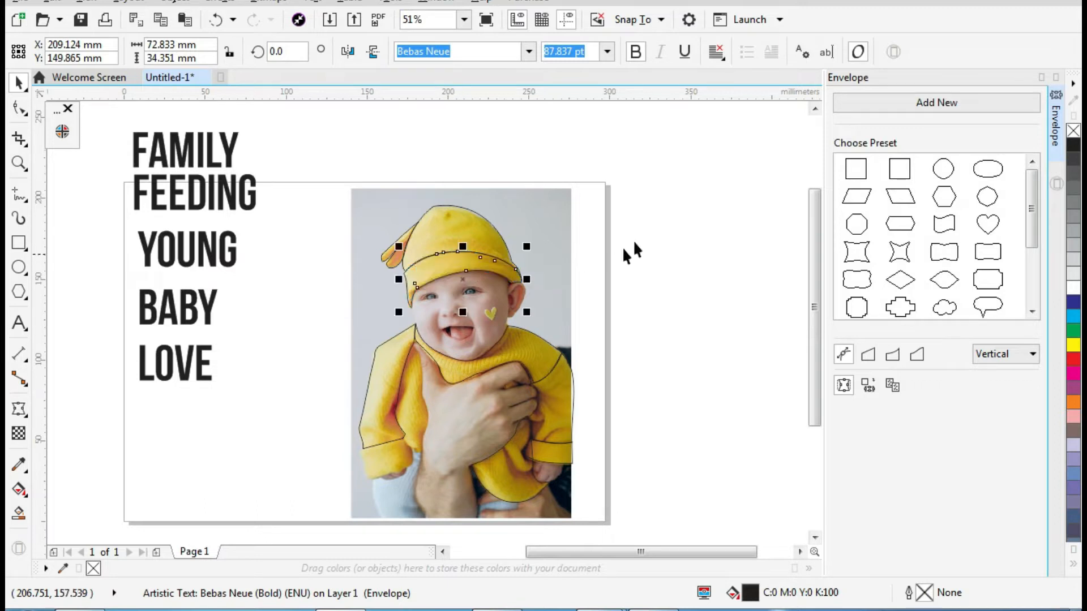
{"action": "left_click", "coordinate": [687, 236]}
{"action": "left_click_drag", "start_coordinate": [345, 223], "coordinate": [601, 335]}
{"action": "right_click", "coordinate": [408, 283]}
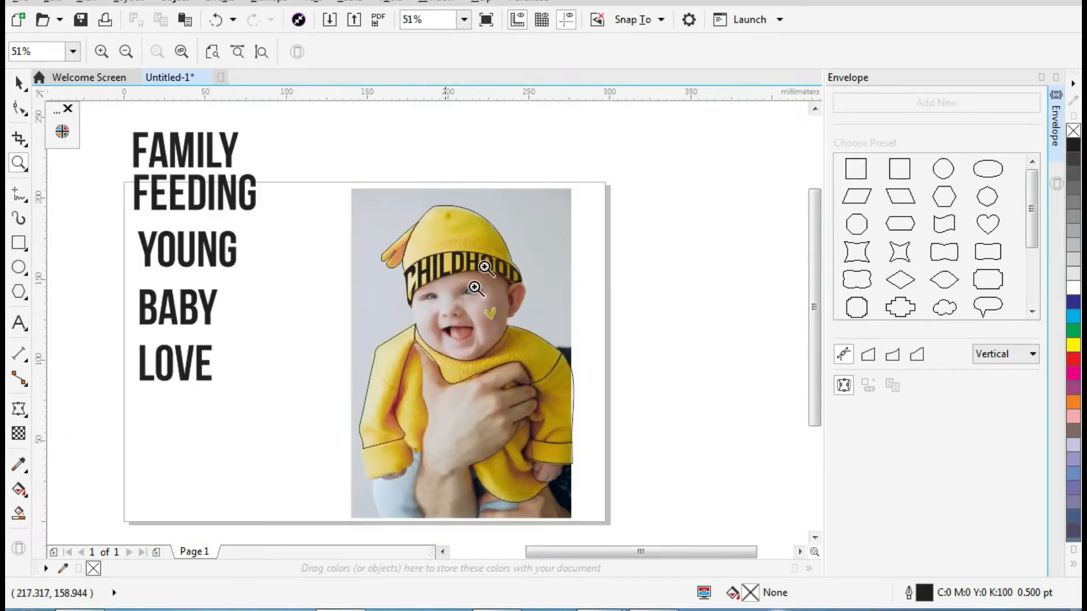
{"action": "left_click", "coordinate": [21, 85]}
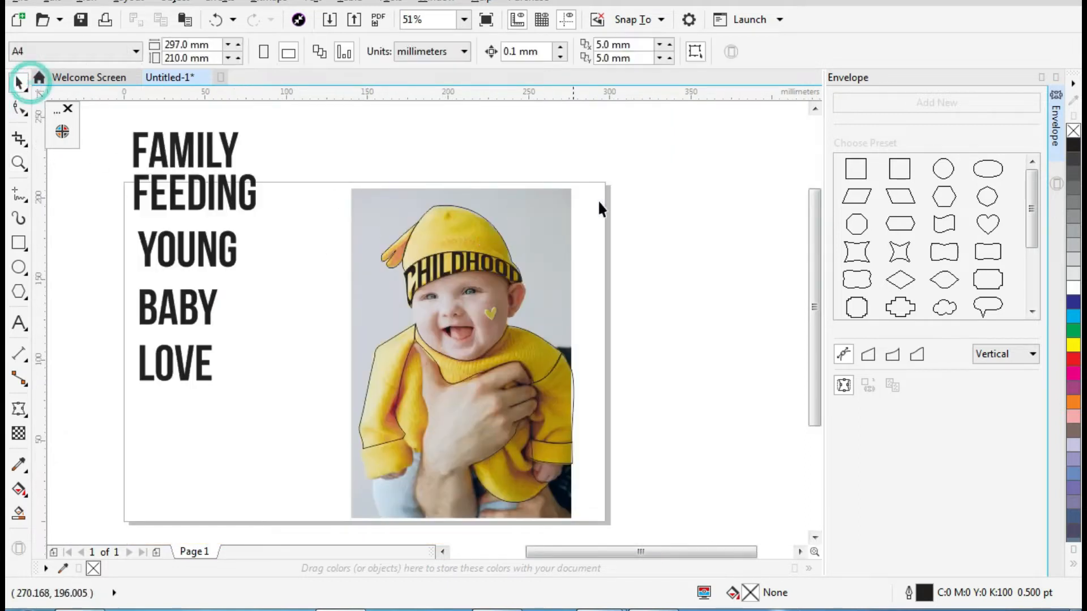
Try a white fill on the word CHILDHOOD on the hat band.
{"action": "left_click", "coordinate": [483, 257]}
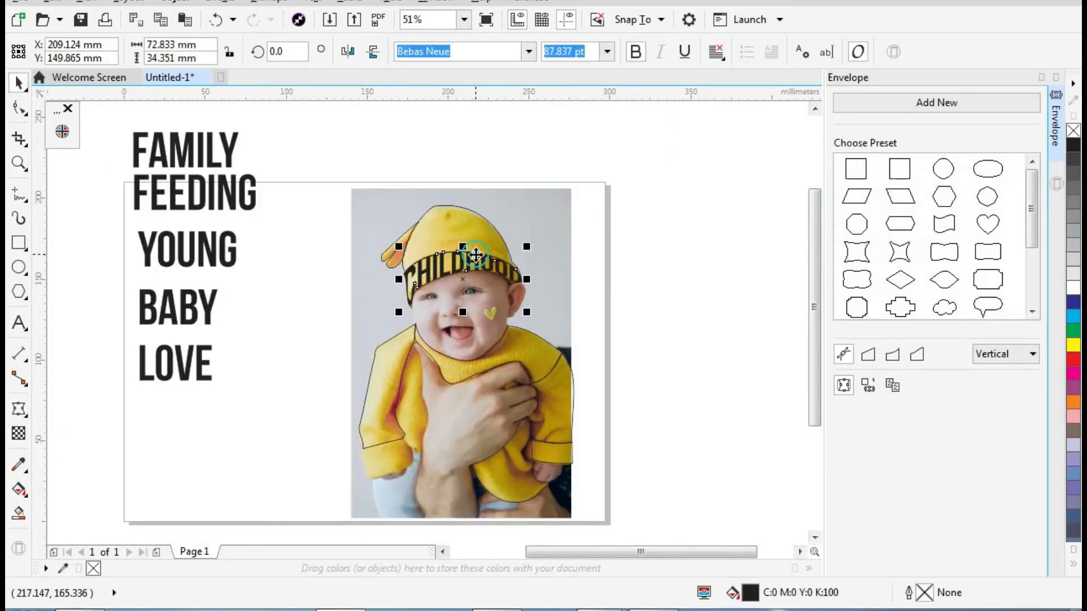
{"action": "left_click", "coordinate": [1071, 284]}
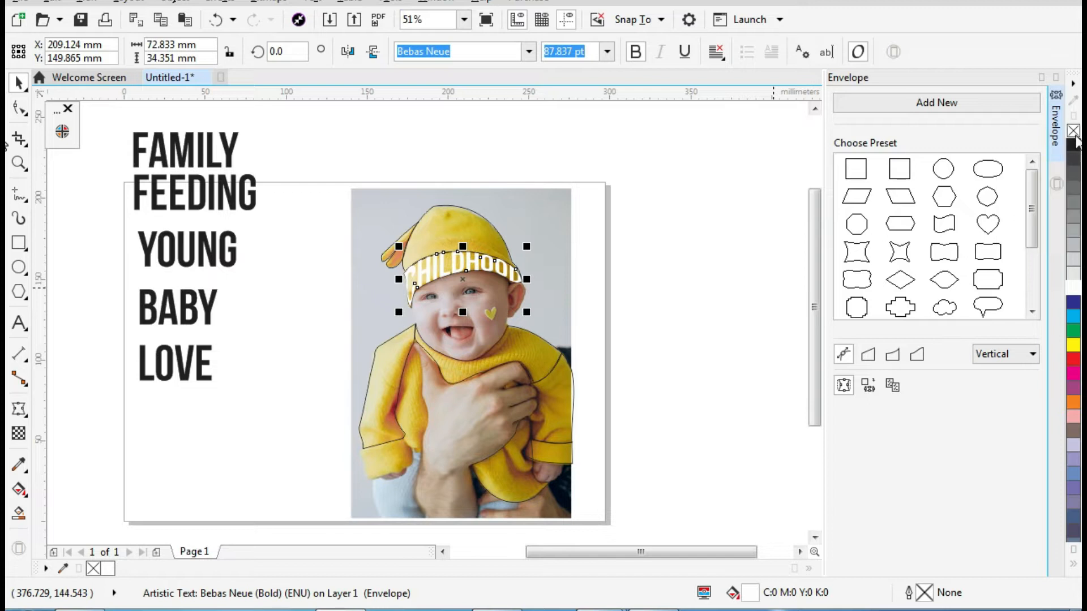
{"action": "left_click", "coordinate": [651, 205]}
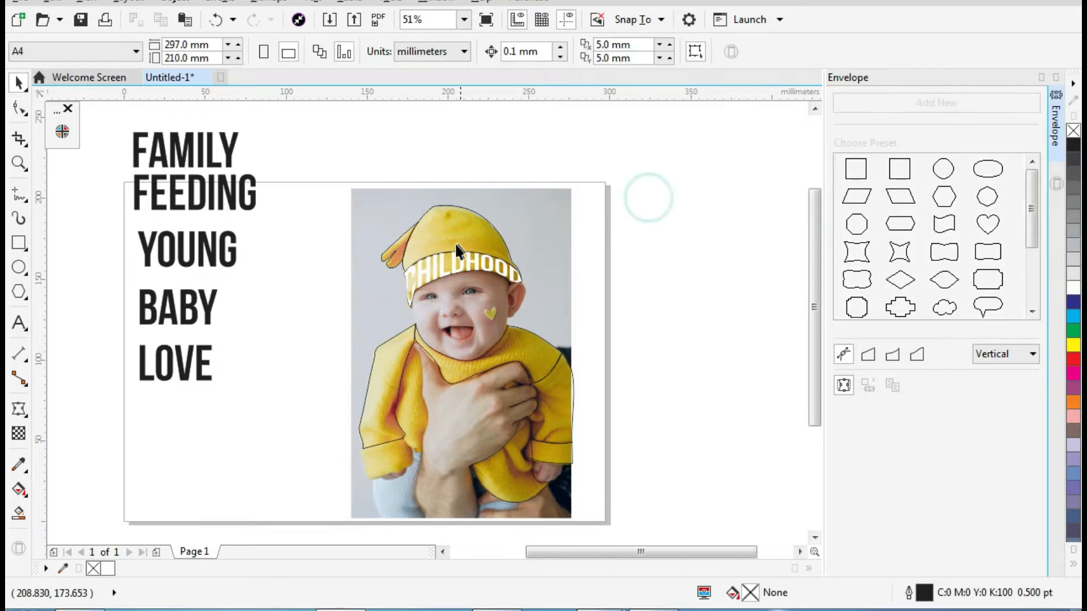
{"action": "left_click", "coordinate": [446, 249]}
{"action": "left_click", "coordinate": [678, 219]}
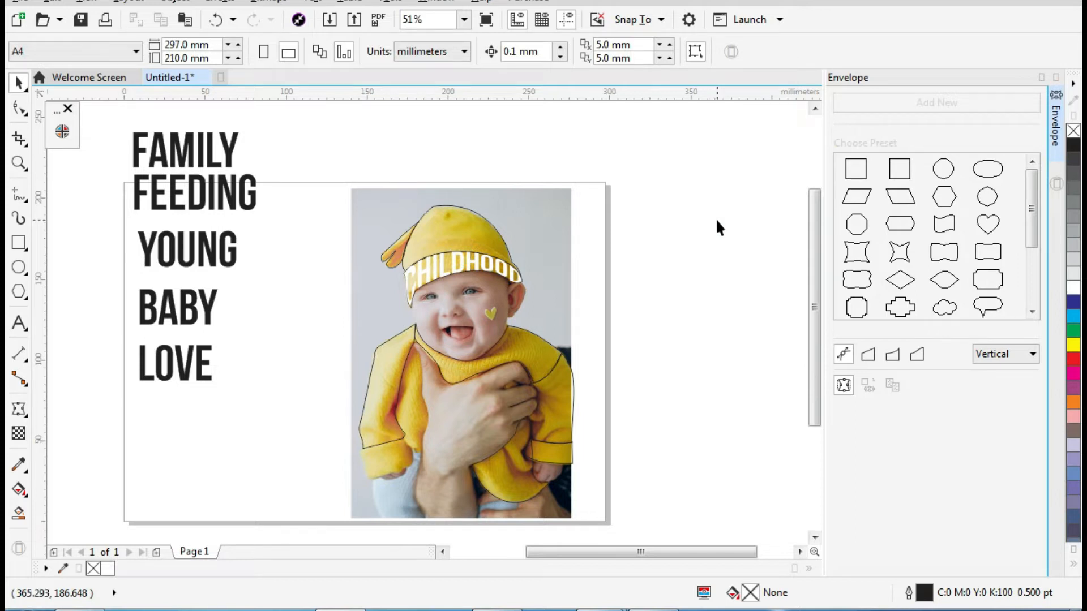
{"action": "left_click", "coordinate": [717, 221]}
Fill the word CHILDHOOD on the hat band with golden yellow from the expanded colour palette.
{"action": "left_click", "coordinate": [496, 264]}
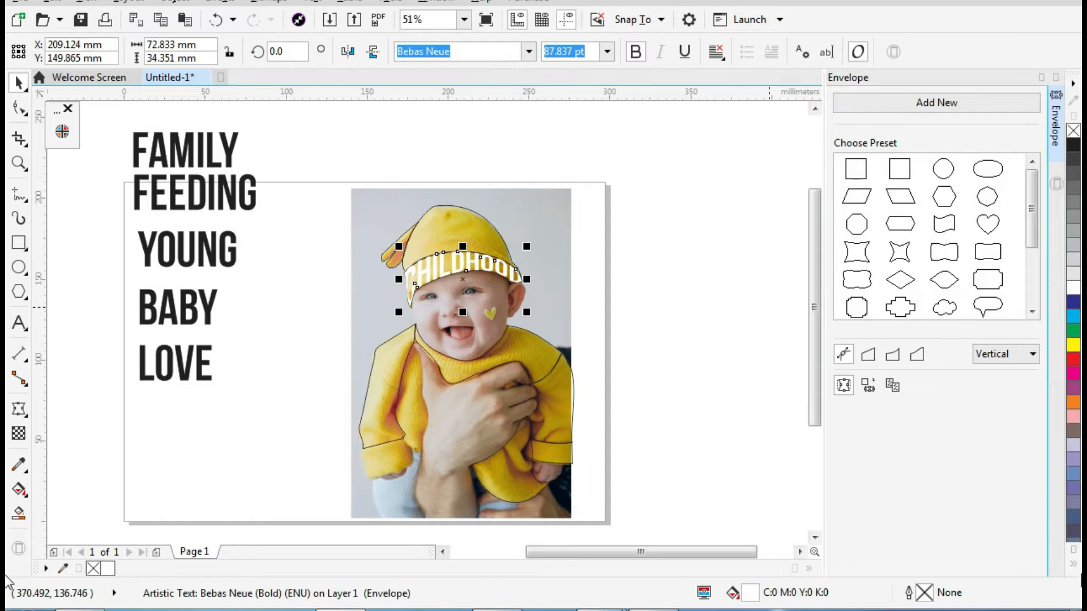
{"action": "left_click", "coordinate": [1073, 565]}
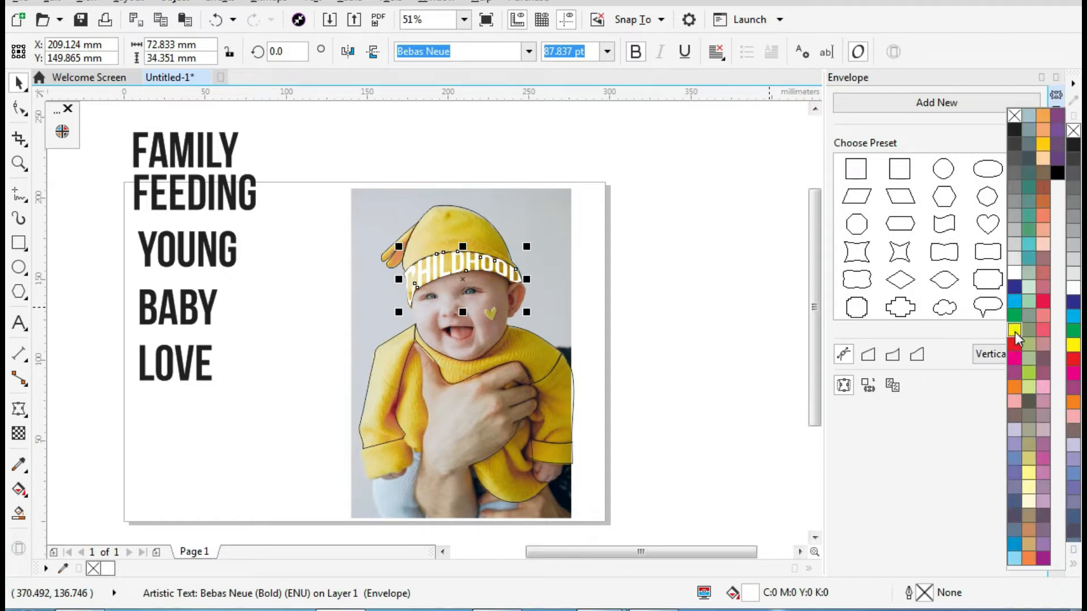
{"action": "left_click", "coordinate": [1046, 145]}
{"action": "left_click", "coordinate": [678, 253]}
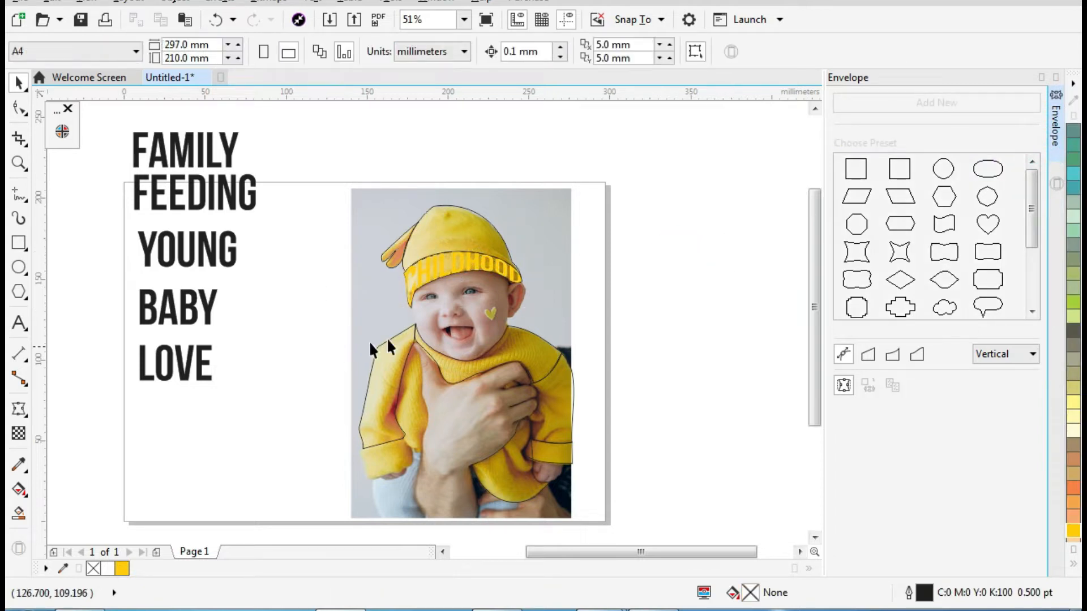
Shape the word YOUNG with an envelope created from the hat crown outline.
{"action": "left_click", "coordinate": [212, 256]}
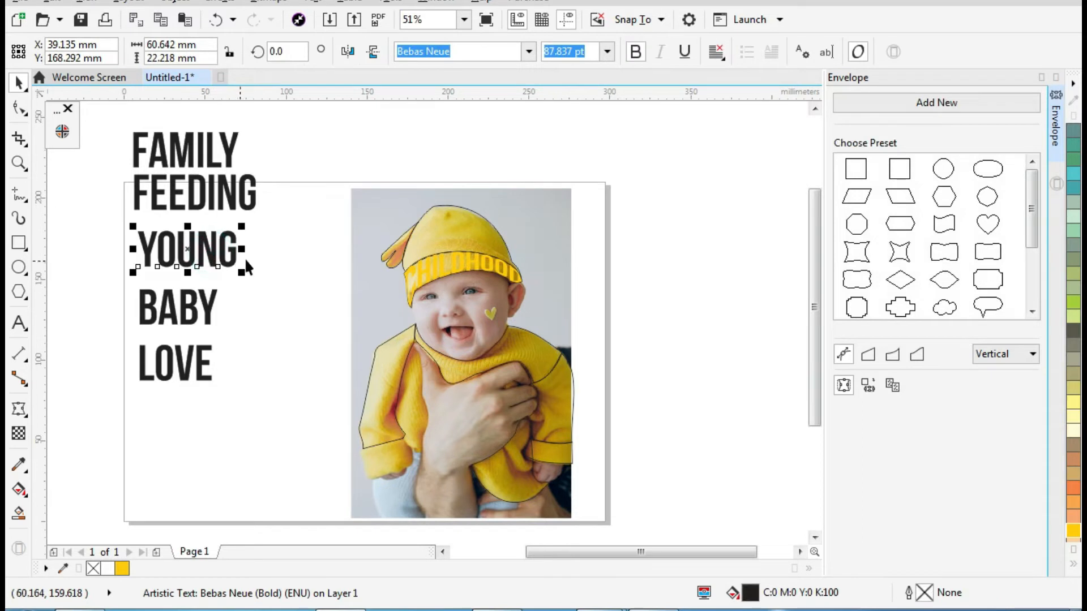
{"action": "left_click", "coordinate": [868, 387]}
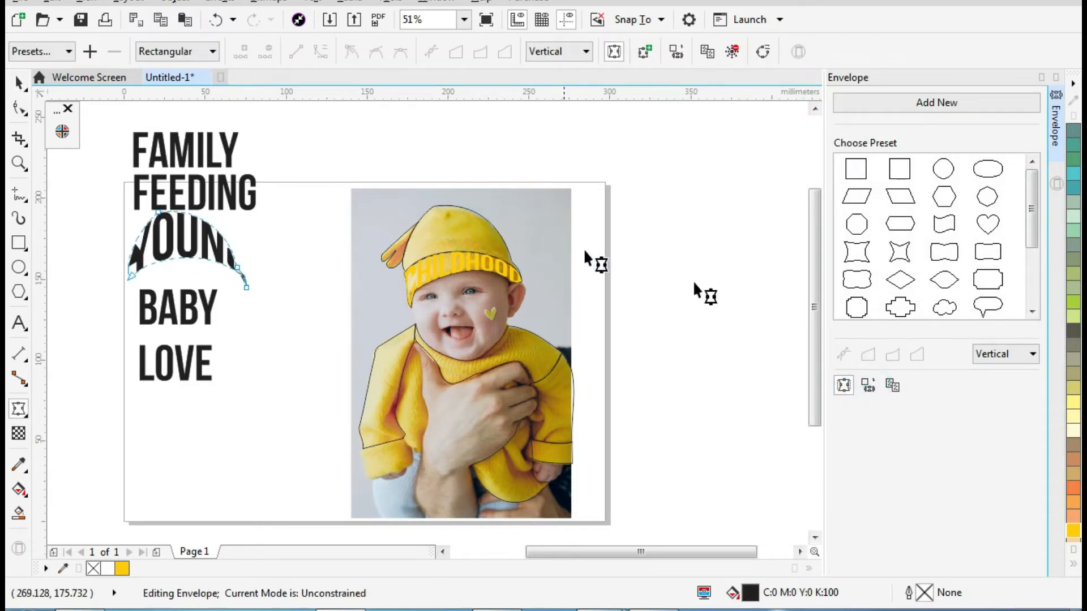
Try the Putty, Original and Horizontal mapping modes on the YOUNG envelope and return it to Vertical.
{"action": "left_click", "coordinate": [1019, 356]}
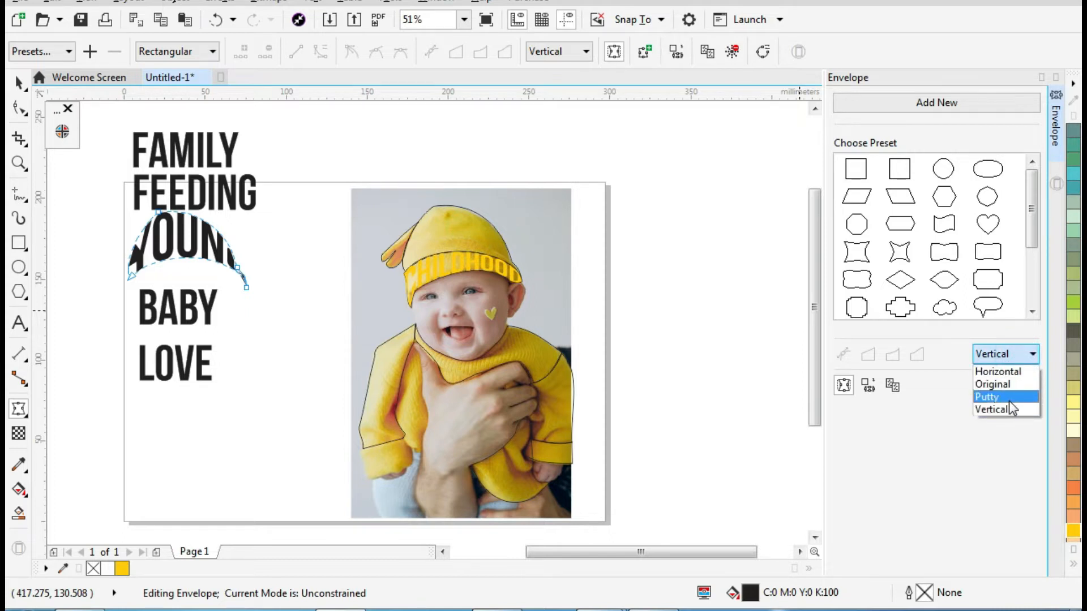
{"action": "left_click", "coordinate": [1009, 396]}
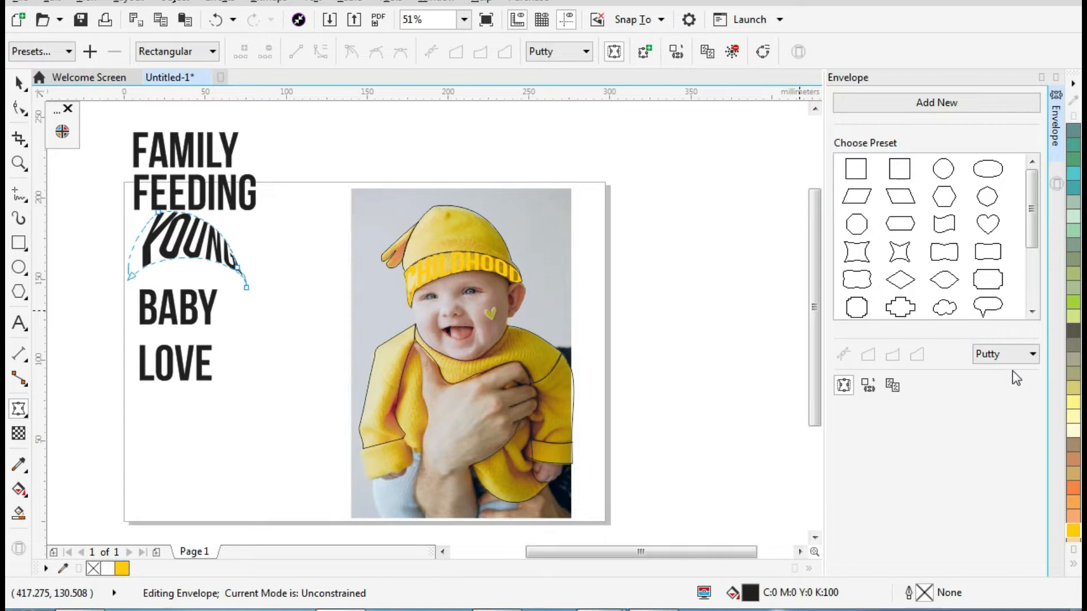
{"action": "left_click", "coordinate": [1015, 355]}
{"action": "left_click", "coordinate": [1016, 384]}
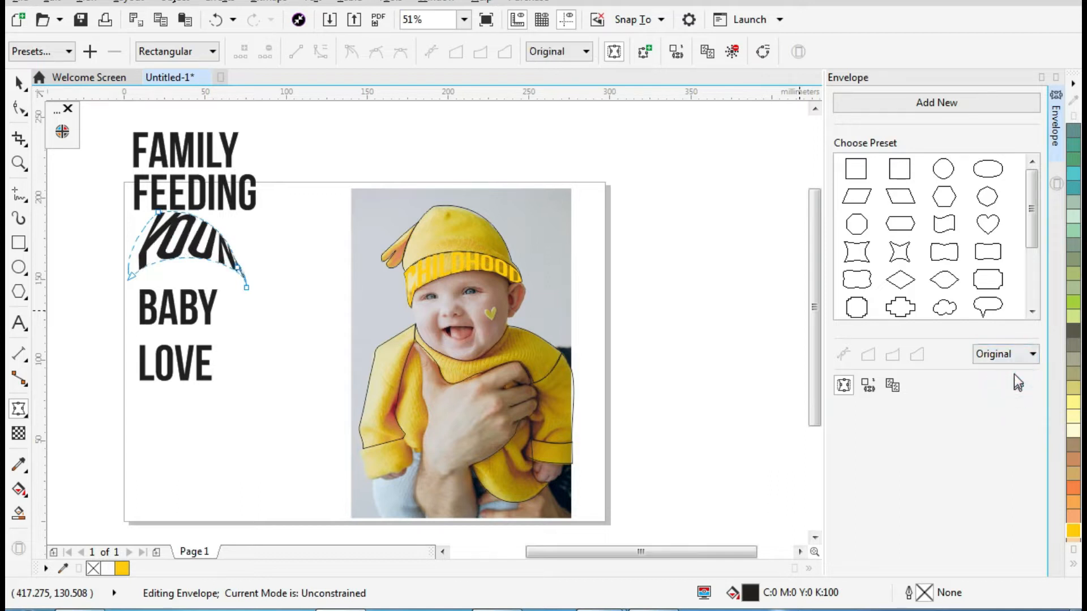
{"action": "left_click", "coordinate": [1016, 358]}
{"action": "left_click", "coordinate": [1003, 371]}
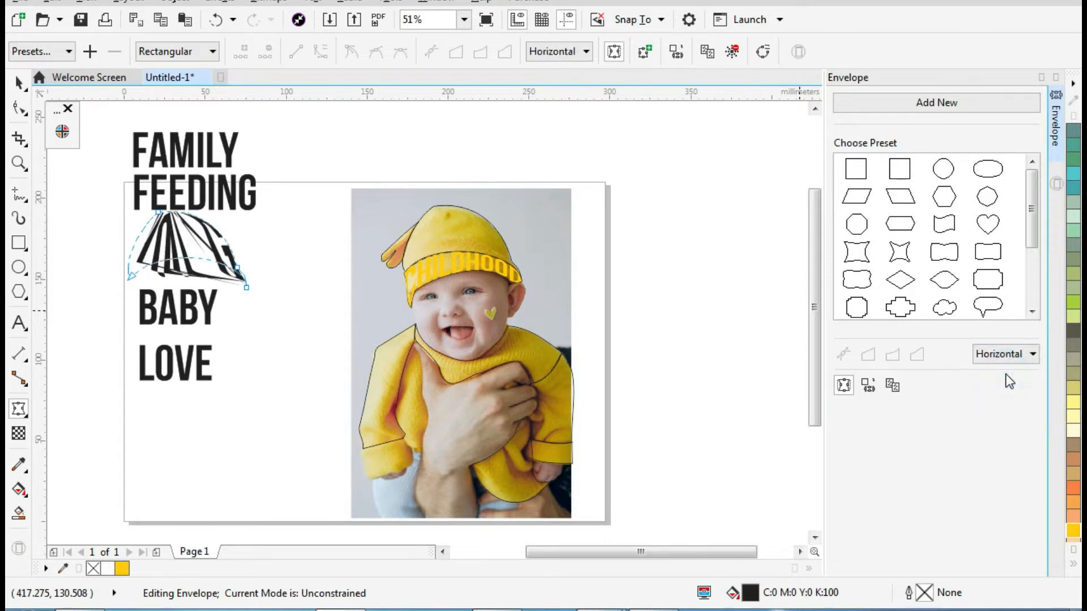
{"action": "left_click", "coordinate": [1013, 367]}
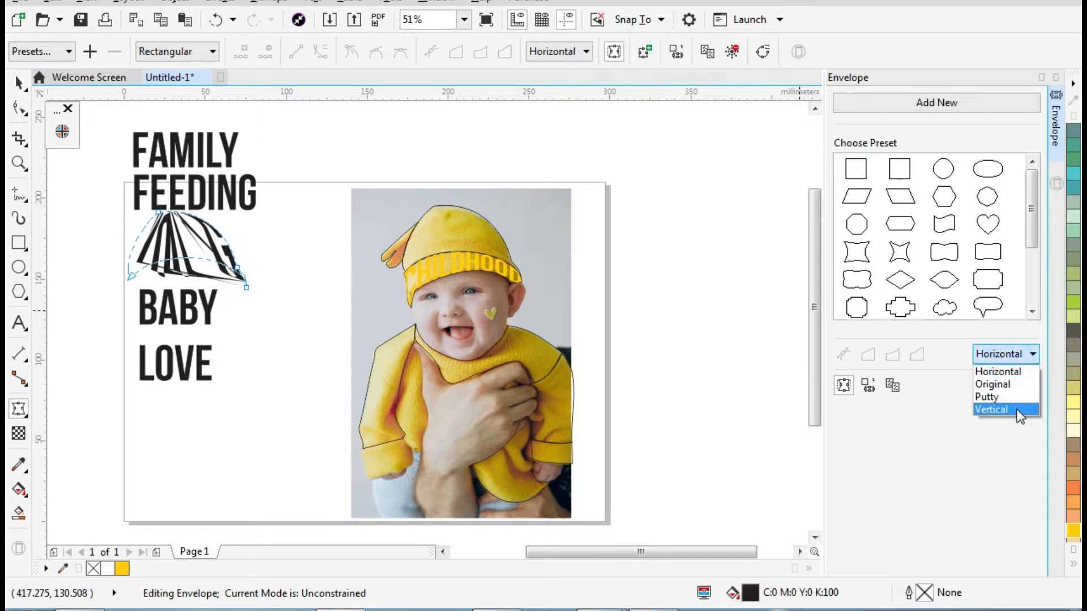
{"action": "left_click", "coordinate": [1017, 409]}
Move the shaped word YOUNG onto the crown of the hat above CHILDHOOD.
{"action": "left_click", "coordinate": [19, 83]}
{"action": "left_click", "coordinate": [402, 144]}
{"action": "left_click_drag", "start_coordinate": [176, 232], "coordinate": [446, 231]}
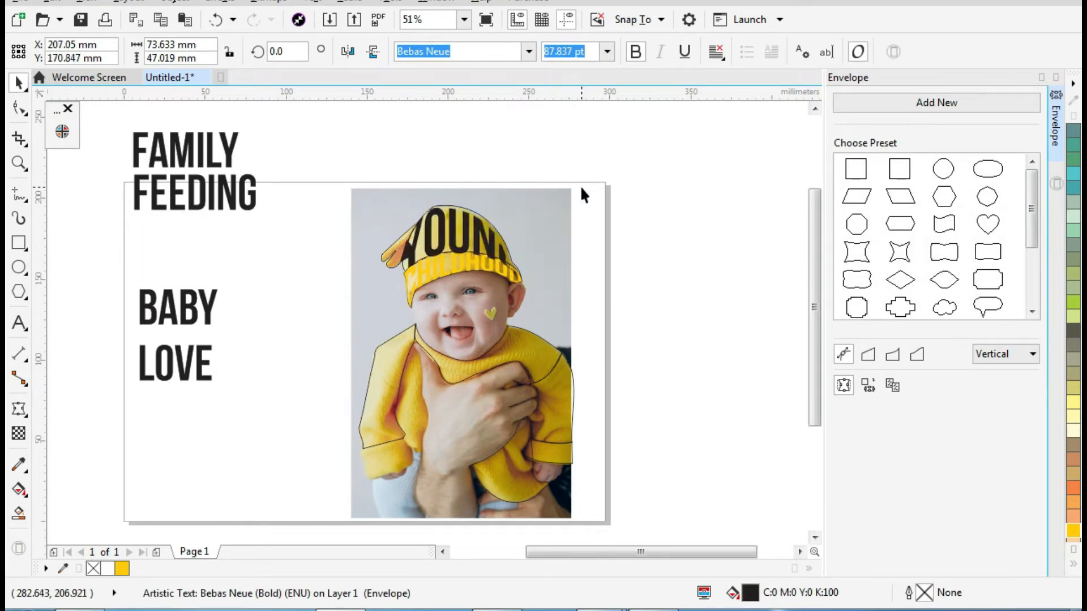
Nudge the word YOUNG slightly up and to the right to align it with the hat crown outline.
{"action": "key", "text": "z"}
{"action": "left_click_drag", "start_coordinate": [356, 179], "coordinate": [566, 286]}
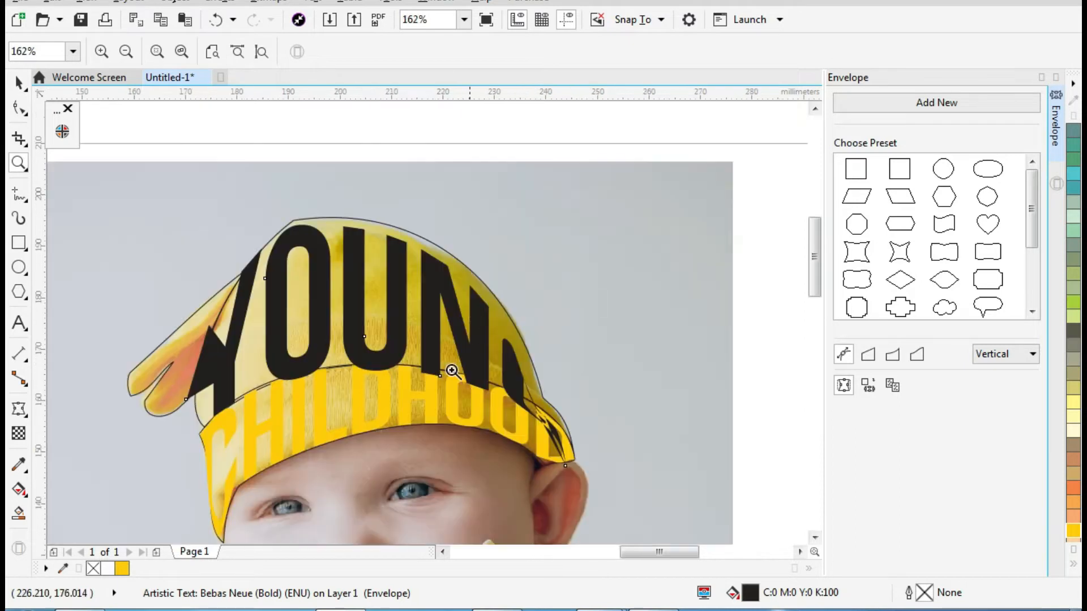
{"action": "left_click", "coordinate": [19, 83]}
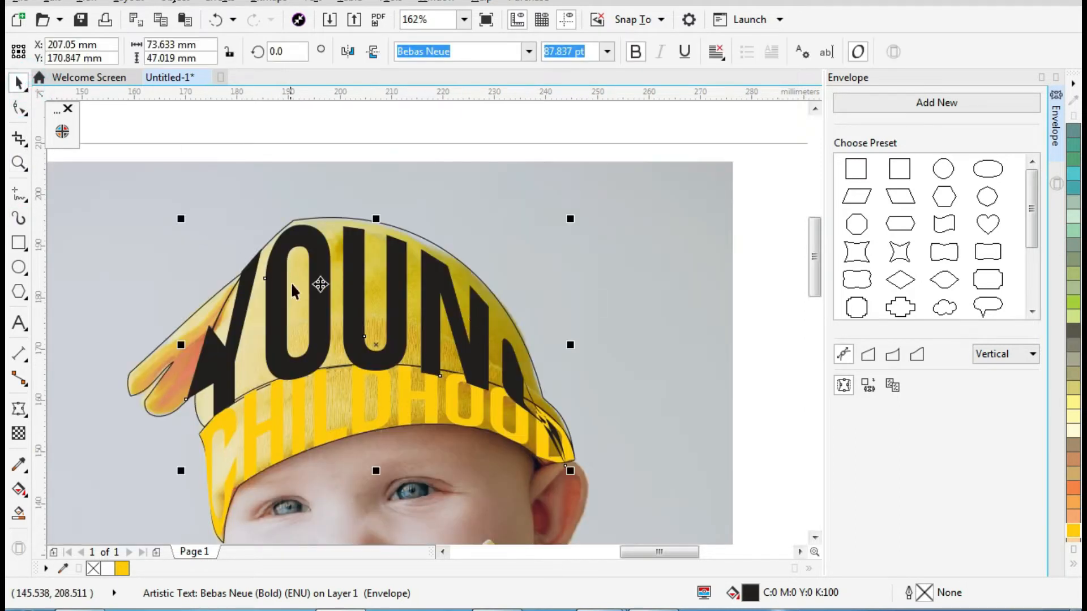
{"action": "left_click", "coordinate": [448, 152]}
{"action": "left_click_drag", "start_coordinate": [359, 262], "coordinate": [361, 267]}
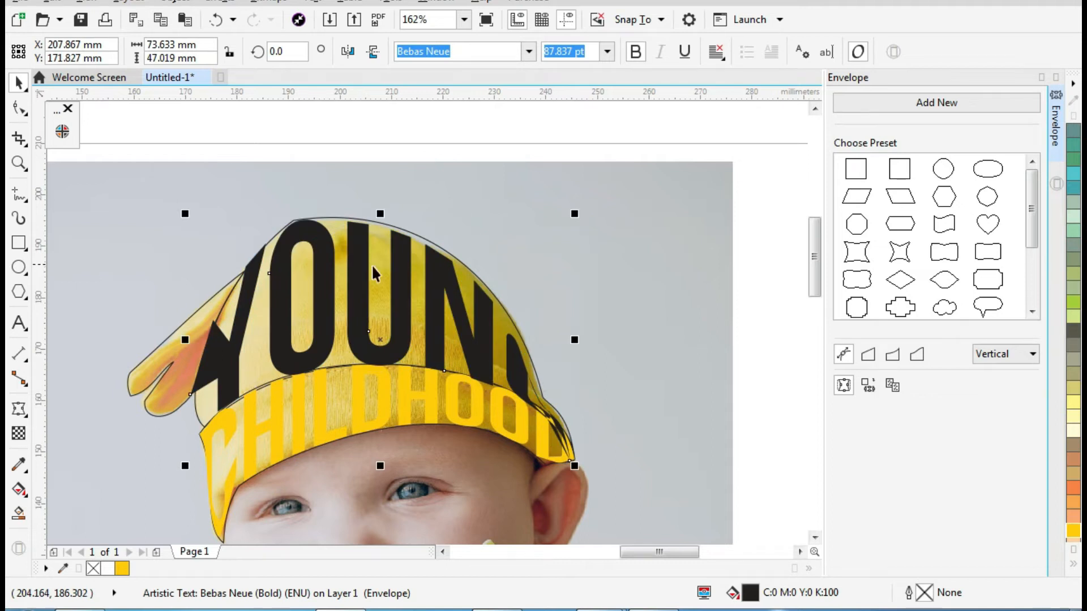
{"action": "left_click_drag", "start_coordinate": [454, 296], "coordinate": [460, 288]}
{"action": "key", "text": "F4"}
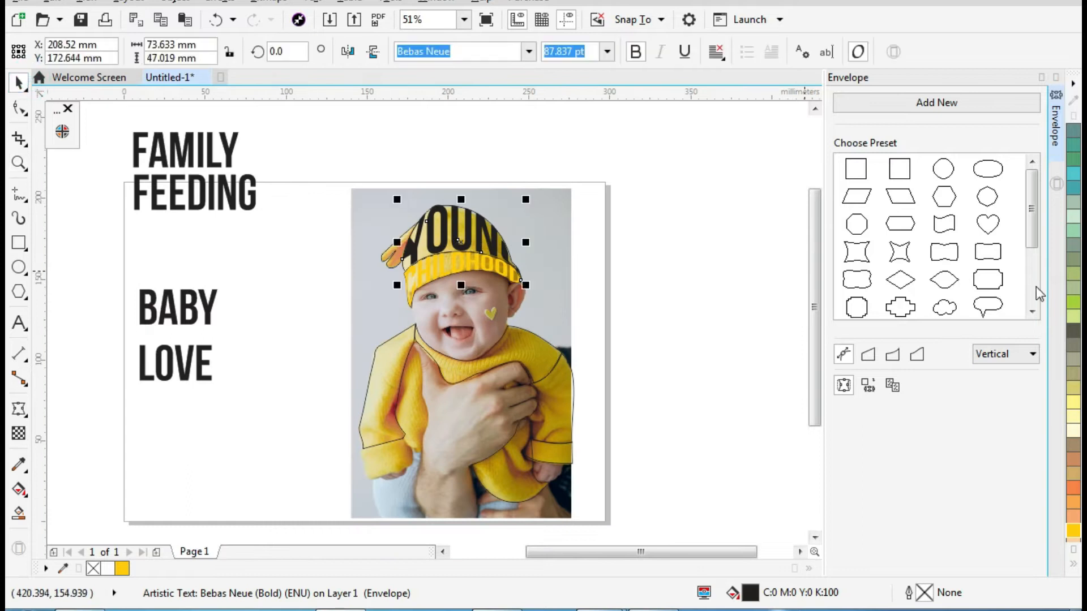
Try a white fill on the word YOUNG on the hat crown and restore its black fill.
{"action": "left_click", "coordinate": [1074, 464]}
{"action": "left_click", "coordinate": [1073, 565]}
{"action": "left_click", "coordinate": [1043, 218]}
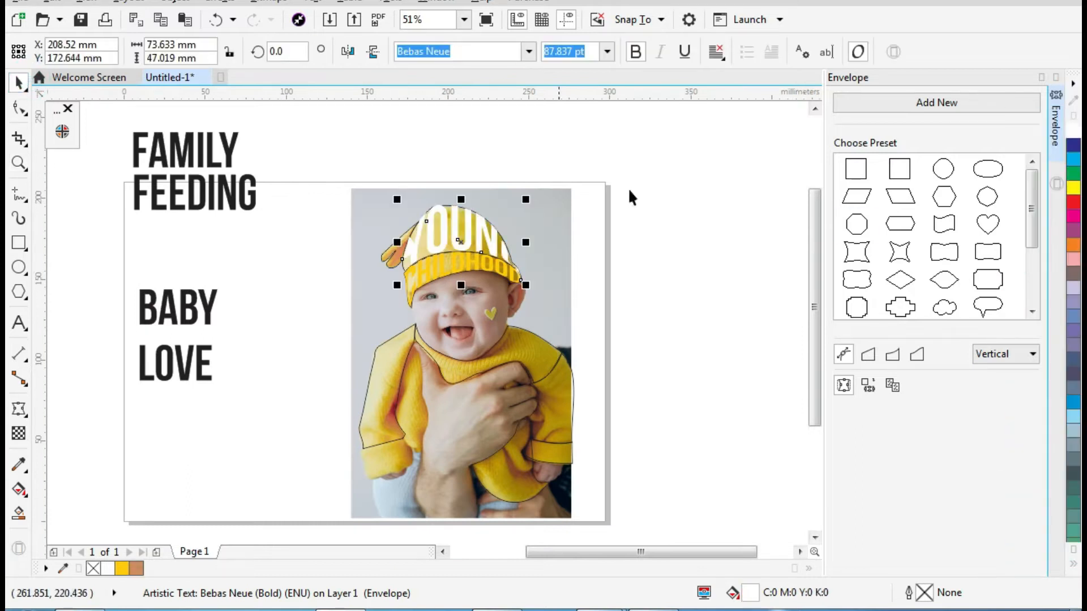
{"action": "left_click", "coordinate": [224, 221]}
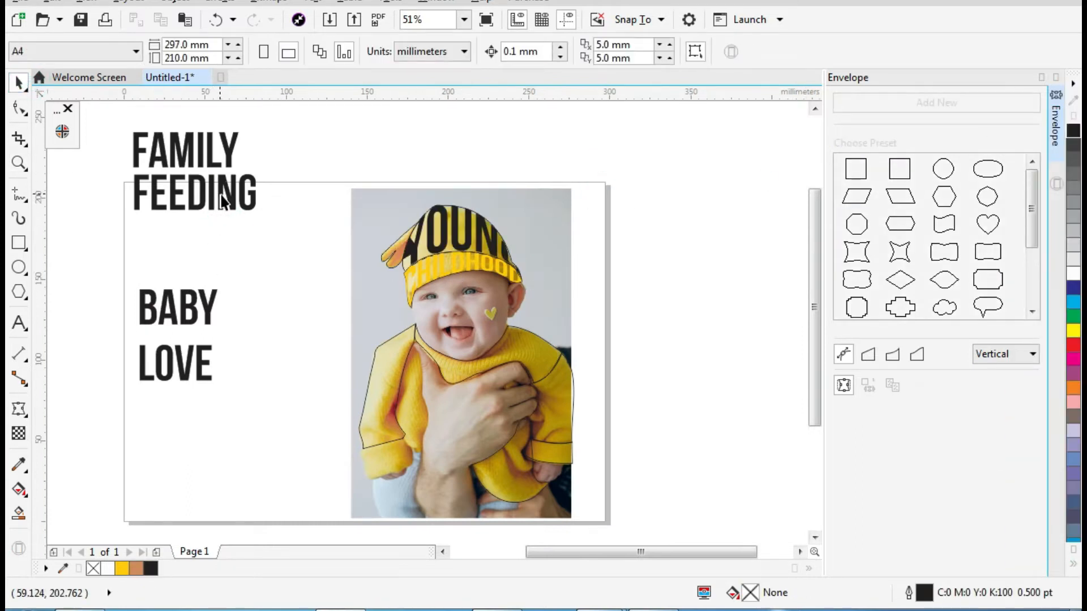
Draw a rectangle over the cuff of the photo's left sleeve and convert it to curves.
{"action": "key", "text": "z"}
{"action": "left_click_drag", "start_coordinate": [351, 382], "coordinate": [471, 500]}
{"action": "left_click", "coordinate": [18, 242]}
{"action": "mouse_move", "coordinate": [243, 357]}
{"action": "left_mouse_down"}
{"action": "mouse_move", "coordinate": [308, 461]}
{"action": "mouse_move", "coordinate": [449, 444]}
{"action": "mouse_move", "coordinate": [436, 439]}
{"action": "left_mouse_up"}
{"action": "key", "text": "ctrl+q"}
Reshape the rectangle's nodes and edges so the outline follows the left sleeve's cuff.
{"action": "key", "text": "F10"}
{"action": "left_click_drag", "start_coordinate": [436, 357], "coordinate": [402, 315]}
{"action": "left_click_drag", "start_coordinate": [436, 439], "coordinate": [408, 424]}
{"action": "left_click_drag", "start_coordinate": [427, 351], "coordinate": [434, 388]}
{"action": "left_click_drag", "start_coordinate": [244, 439], "coordinate": [308, 461]}
{"action": "key", "text": "F4"}
{"action": "key", "text": "space"}
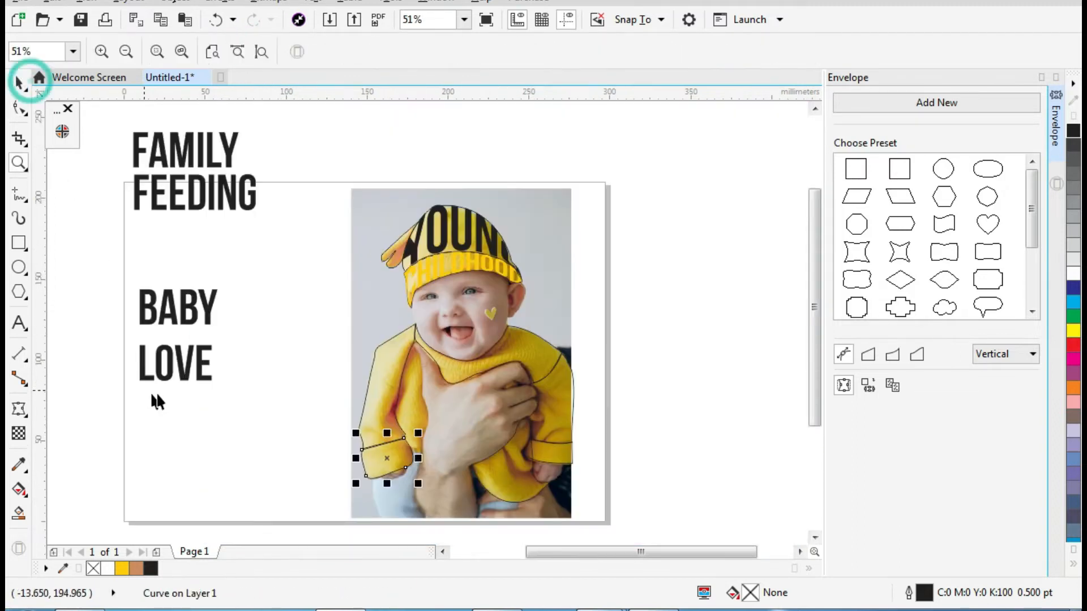
Shape the word LOVE with an envelope created from the left cuff outline and place it on the cuff.
{"action": "left_click", "coordinate": [169, 365]}
{"action": "left_click", "coordinate": [19, 83]}
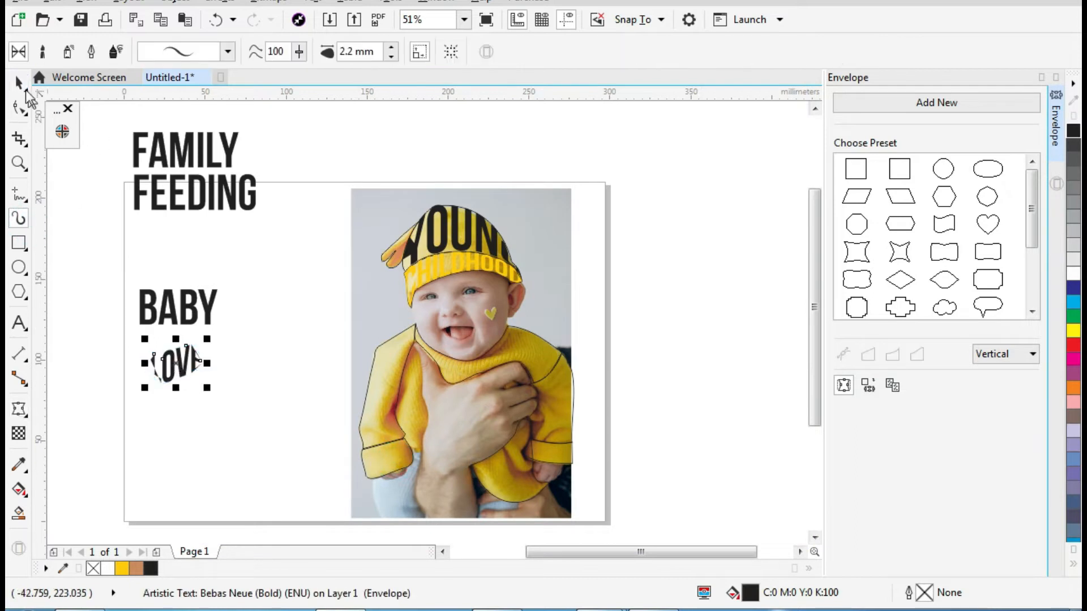
{"action": "left_click_drag", "start_coordinate": [176, 364], "coordinate": [387, 458]}
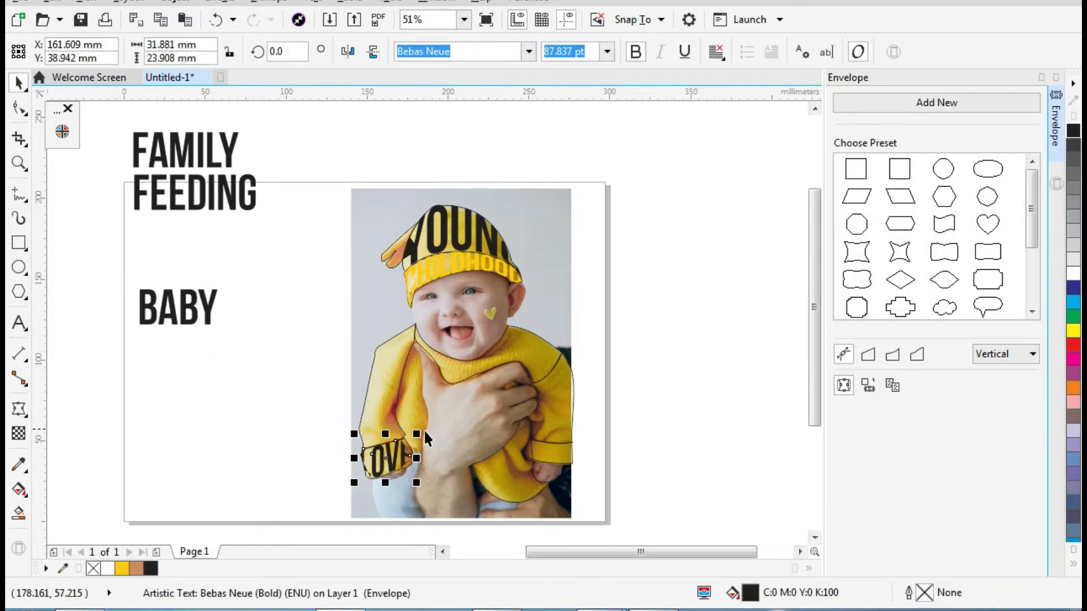
Try the Putty, Original and Horizontal mapping modes on the LOVE envelope and undo the last change.
{"action": "left_click", "coordinate": [1020, 359]}
{"action": "left_click", "coordinate": [1022, 398]}
{"action": "left_click", "coordinate": [1019, 357]}
{"action": "left_click", "coordinate": [1019, 385]}
{"action": "left_click", "coordinate": [1019, 359]}
{"action": "left_click", "coordinate": [1005, 372]}
{"action": "left_click", "coordinate": [234, 454]}
{"action": "key", "text": "ctrl+z"}
Envelope the word LOVE with the left cuff outline using Original mapping and move it onto the cuff.
{"action": "left_click", "coordinate": [1020, 355]}
{"action": "left_click", "coordinate": [1005, 399]}
{"action": "left_click", "coordinate": [1020, 355]}
{"action": "left_click", "coordinate": [1005, 385]}
{"action": "key", "text": "ctrl+z"}
{"action": "left_click", "coordinate": [396, 453]}
{"action": "left_click", "coordinate": [357, 129]}
{"action": "left_click_drag", "start_coordinate": [179, 363], "coordinate": [392, 458]}
{"action": "left_click", "coordinate": [236, 426]}
Rotate the word BABY by 90 degrees.
{"action": "left_click", "coordinate": [214, 327]}
{"action": "type", "text": "90"}
{"action": "key", "text": "Return"}
{"action": "left_click", "coordinate": [275, 308]}
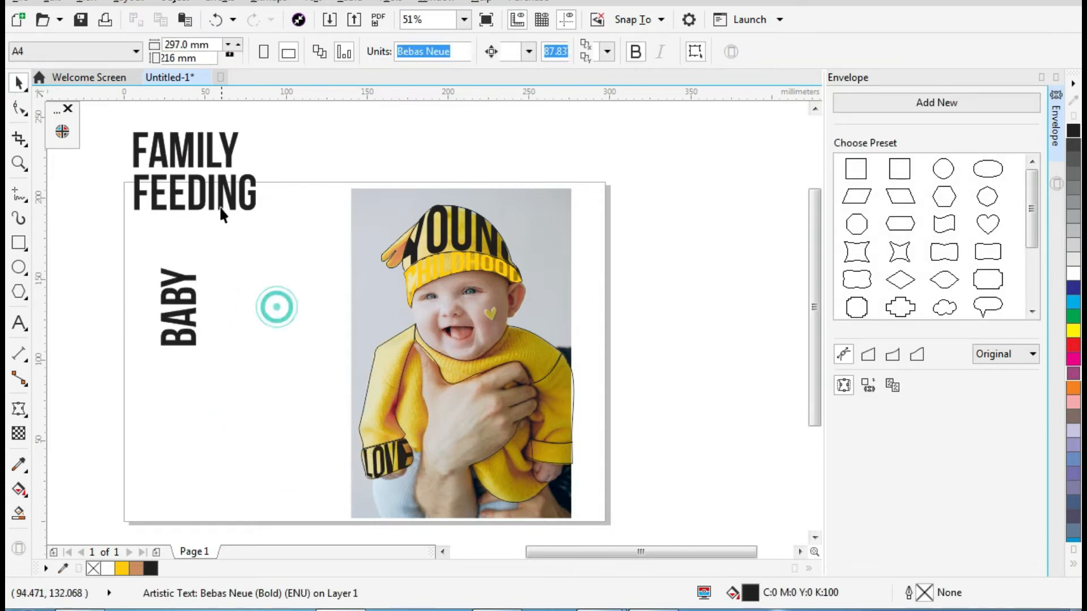
Place a copy of the word FEEDING below BABY and rotate the copy by 90 degrees.
{"action": "left_click_drag", "start_coordinate": [219, 205], "coordinate": [257, 432]}
{"action": "right_click", "coordinate": [256, 432]}
{"action": "left_click", "coordinate": [286, 52]}
{"action": "type", "text": "90"}
{"action": "key", "text": "Return"}
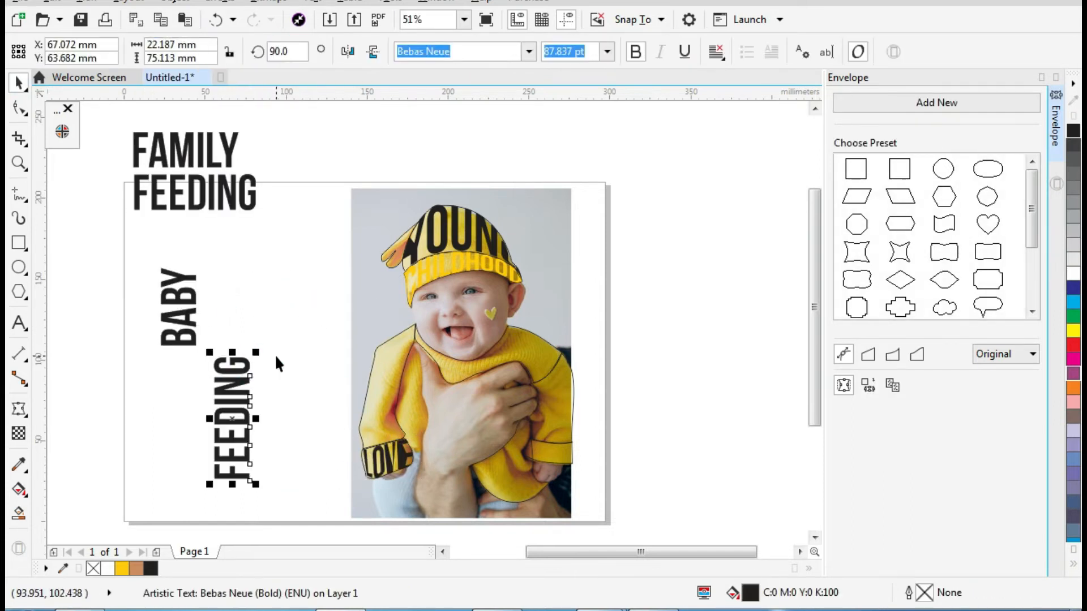
Shape the rotated FEEDING with an envelope from the left sleeve outline in Putty mapping and place it on the sleeve.
{"action": "left_click", "coordinate": [405, 364]}
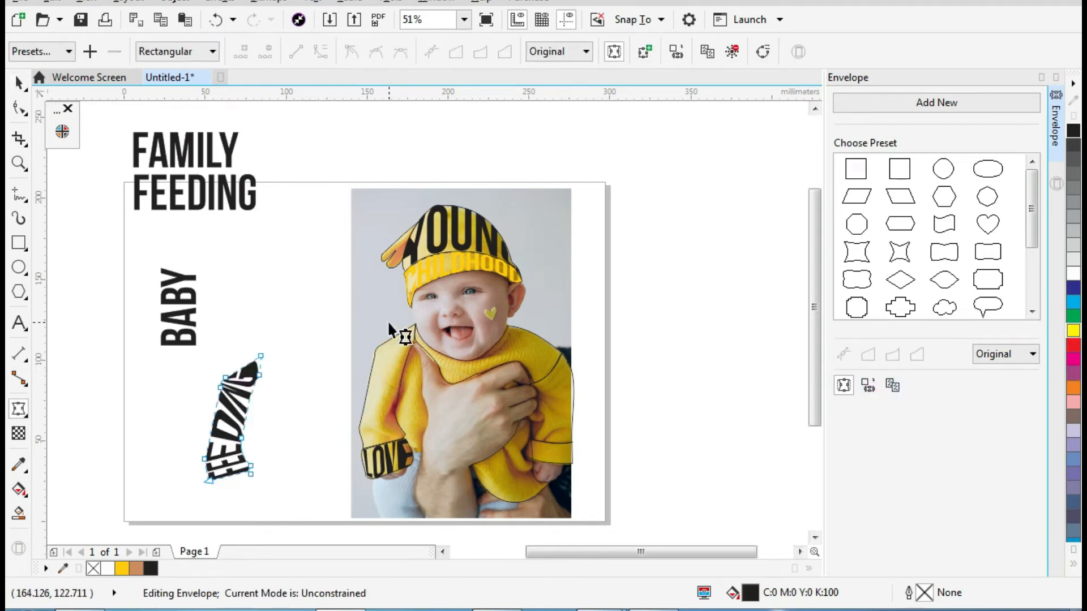
{"action": "left_click", "coordinate": [1023, 355]}
{"action": "left_click", "coordinate": [1019, 411]}
{"action": "left_click", "coordinate": [1024, 355]}
{"action": "left_click", "coordinate": [1002, 397]}
{"action": "left_click", "coordinate": [24, 81]}
{"action": "left_click_drag", "start_coordinate": [254, 364], "coordinate": [404, 342]}
{"action": "left_click", "coordinate": [338, 286]}
Draw a rectangle over the yellow fabric strip between the FEEDING sleeve and the hand.
{"action": "scroll", "coordinate": [402, 369], "scroll_direction": "up", "scroll_amount": 3}
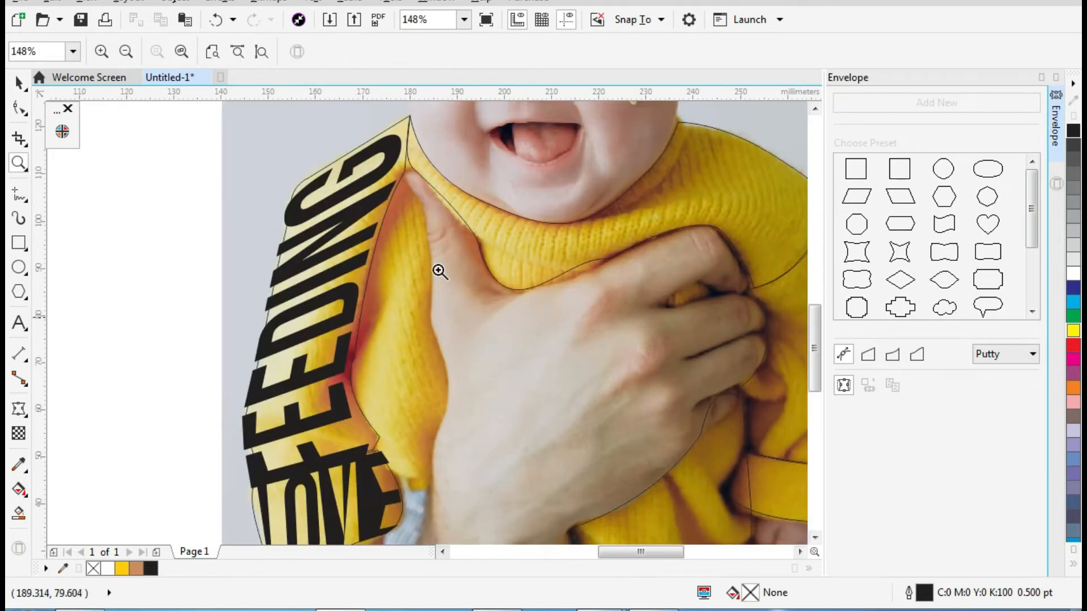
{"action": "key", "text": "F6"}
{"action": "left_click_drag", "start_coordinate": [385, 178], "coordinate": [435, 490]}
Move the rectangle's corner nodes and bend its sides to follow the edges of the sleeve and the thumb.
{"action": "left_click", "coordinate": [17, 106]}
{"action": "left_click_drag", "start_coordinate": [385, 178], "coordinate": [404, 176]}
{"action": "left_click", "coordinate": [220, 52]}
{"action": "left_click_drag", "start_coordinate": [396, 280], "coordinate": [366, 278]}
{"action": "left_click_drag", "start_coordinate": [435, 490], "coordinate": [431, 490]}
{"action": "left_click_drag", "start_coordinate": [435, 178], "coordinate": [413, 193]}
{"action": "left_click", "coordinate": [244, 52]}
{"action": "left_click_drag", "start_coordinate": [421, 282], "coordinate": [430, 247]}
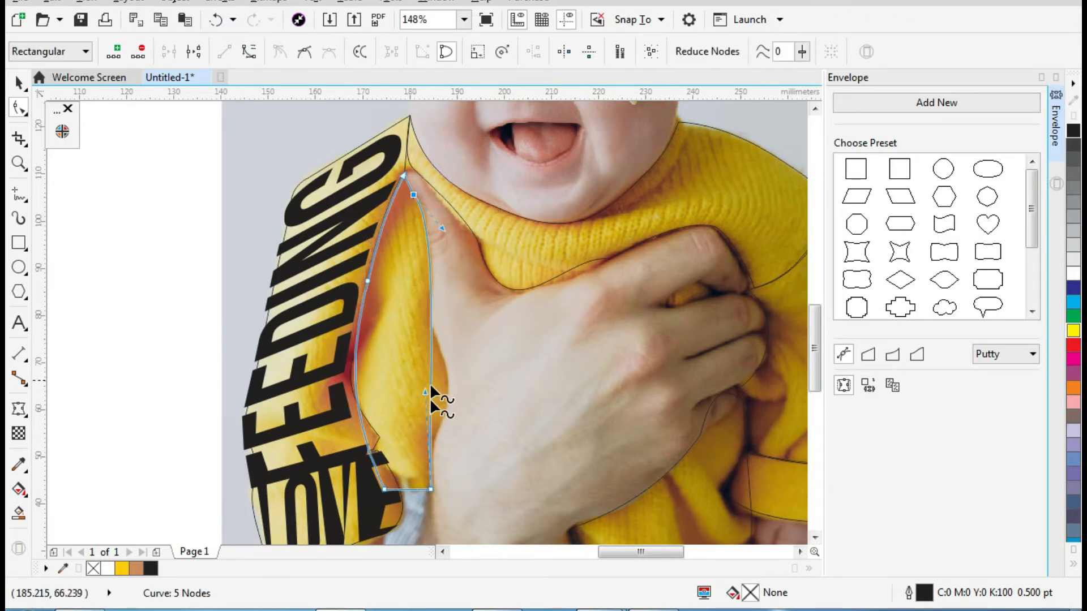
Add a node on the hand side of the strip outline and refine its lower curves to match the fabric.
{"action": "double_click", "coordinate": [430, 349]}
{"action": "mouse_move", "coordinate": [440, 407]}
{"action": "left_mouse_down"}
{"action": "mouse_move", "coordinate": [459, 390]}
{"action": "mouse_move", "coordinate": [448, 391]}
{"action": "left_mouse_up"}
{"action": "left_click", "coordinate": [429, 451]}
{"action": "mouse_move", "coordinate": [385, 491]}
{"action": "left_mouse_down"}
{"action": "mouse_move", "coordinate": [395, 488]}
{"action": "mouse_move", "coordinate": [393, 473]}
{"action": "left_mouse_up"}
{"action": "left_click_drag", "start_coordinate": [371, 423], "coordinate": [360, 419]}
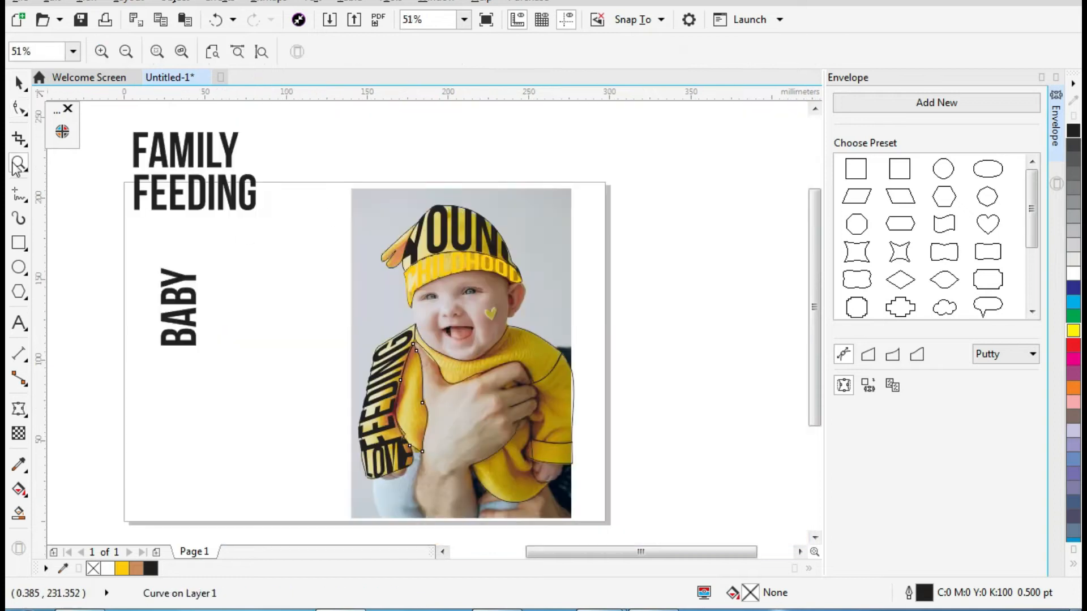
Move the horizontal FEEDING below BABY and turn a copy of it into the word LOVELY.
{"action": "left_click_drag", "start_coordinate": [231, 192], "coordinate": [274, 453]}
{"action": "left_click_drag", "start_coordinate": [270, 403], "coordinate": [293, 276]}
{"action": "right_click", "coordinate": [292, 276]}
{"action": "left_click", "coordinate": [19, 322]}
{"action": "key", "text": "ctrl+a"}
{"action": "type", "text": "LOVELY"}
{"action": "left_click", "coordinate": [19, 83]}
{"action": "left_click", "coordinate": [402, 144]}
{"action": "left_click", "coordinate": [307, 274]}
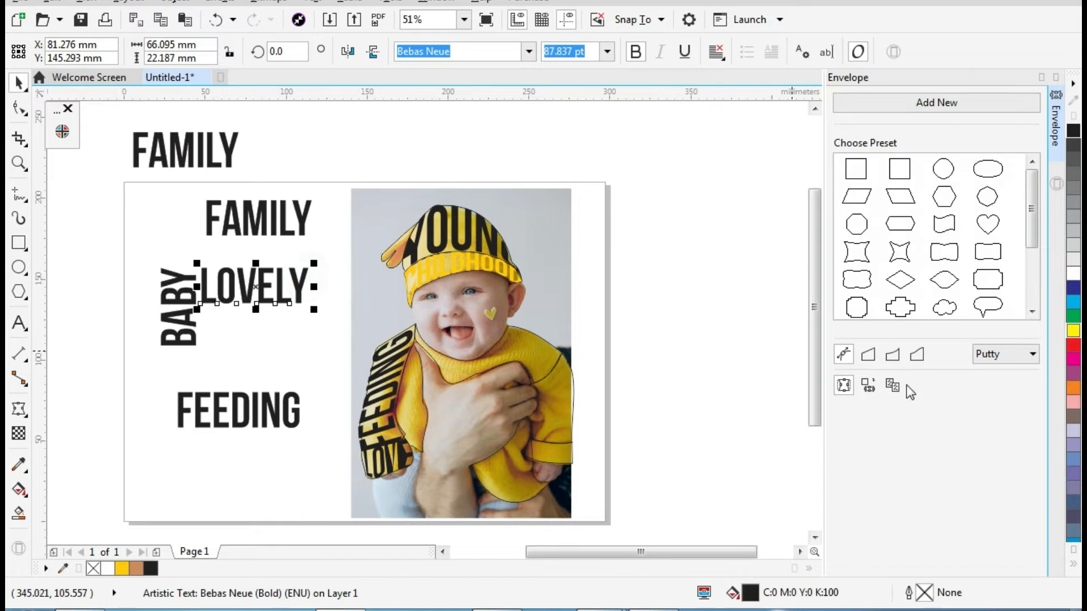
Shape LOVELY with an envelope from the collar outline, compare Original, Putty and Vertical mappings, and settle on Putty.
{"action": "left_click", "coordinate": [512, 349]}
{"action": "left_click", "coordinate": [1008, 354]}
{"action": "left_click", "coordinate": [1007, 383]}
{"action": "left_click", "coordinate": [1016, 354]}
{"action": "left_click", "coordinate": [1014, 396]}
{"action": "left_click", "coordinate": [1019, 354]}
{"action": "left_click", "coordinate": [1016, 410]}
{"action": "left_click", "coordinate": [1017, 356]}
{"action": "left_click", "coordinate": [1013, 396]}
Move the shaped word LOVELY onto the collar and nudge it slightly up to align with the outline.
{"action": "left_click", "coordinate": [19, 83]}
{"action": "left_click_drag", "start_coordinate": [292, 282], "coordinate": [524, 352]}
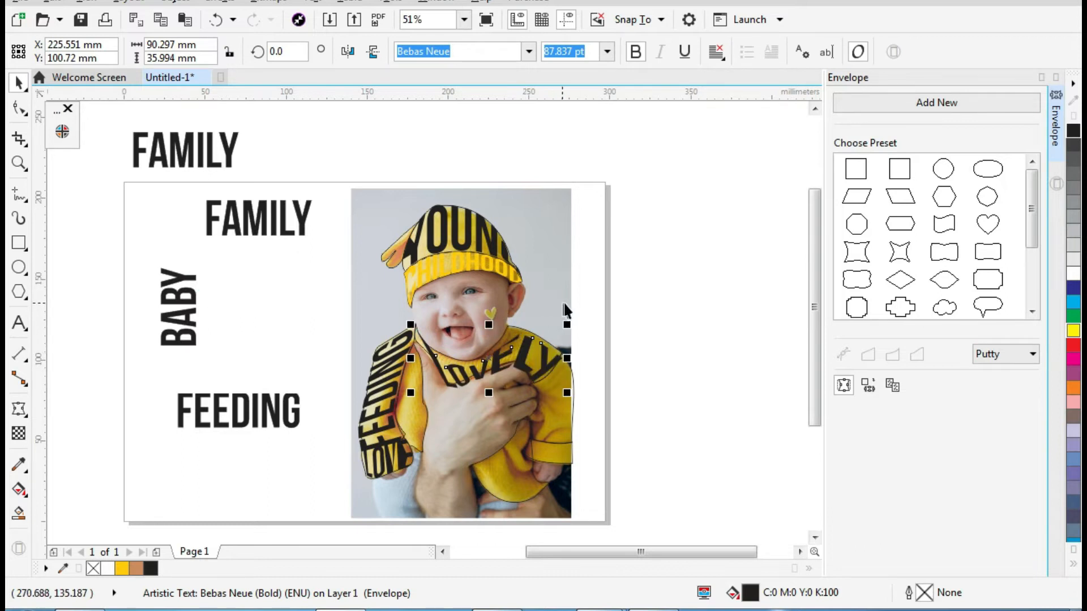
{"action": "key", "text": "z"}
{"action": "left_click_drag", "start_coordinate": [420, 277], "coordinate": [585, 412]}
{"action": "key", "text": "space"}
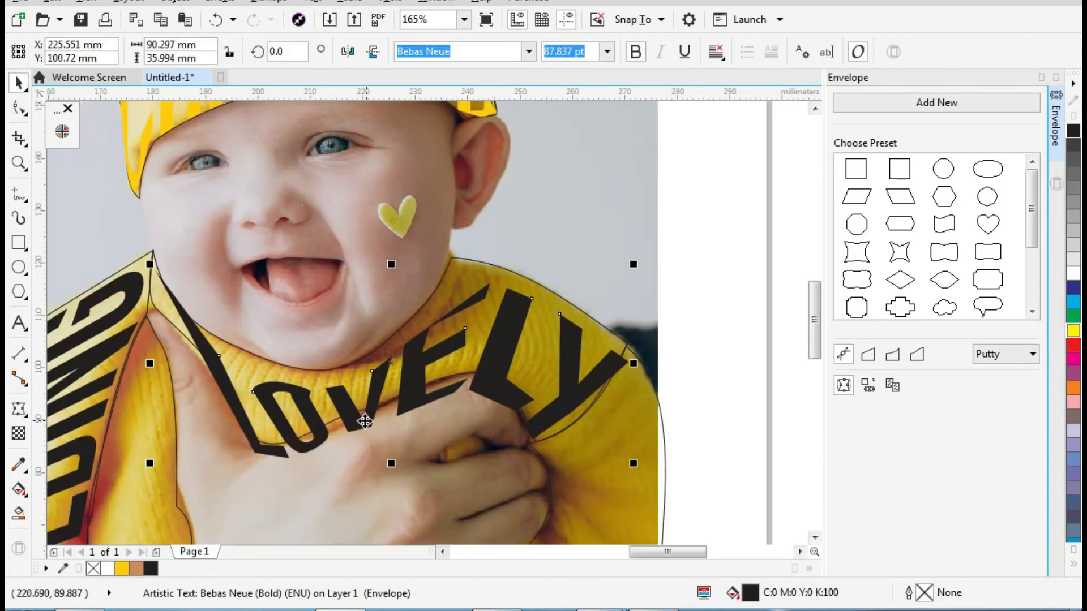
{"action": "left_click_drag", "start_coordinate": [364, 420], "coordinate": [358, 412]}
{"action": "left_click_drag", "start_coordinate": [496, 356], "coordinate": [497, 347]}
{"action": "key", "text": "z"}
{"action": "right_click", "coordinate": [472, 271]}
{"action": "key", "text": "space"}
{"action": "left_click", "coordinate": [304, 225]}
Duplicate the vertical BABY beside the page and shape the copy with an envelope from the right sleeve outline in Horizontal mapping.
{"action": "left_click_drag", "start_coordinate": [193, 291], "coordinate": [673, 361]}
{"action": "right_click", "coordinate": [673, 361]}
{"action": "left_click", "coordinate": [867, 386]}
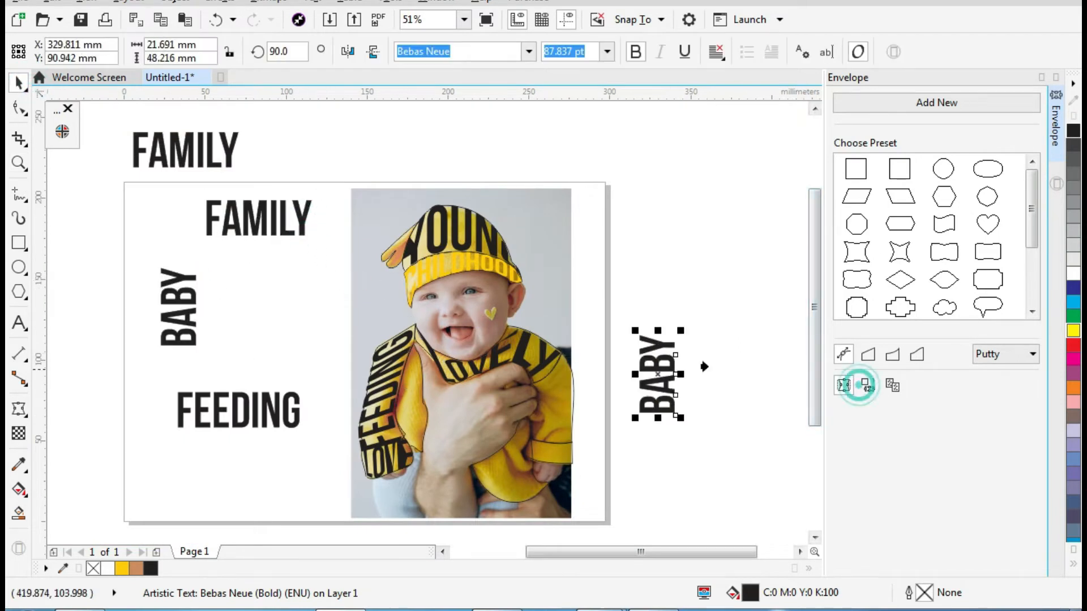
{"action": "left_click", "coordinate": [558, 400]}
{"action": "left_click", "coordinate": [1003, 384]}
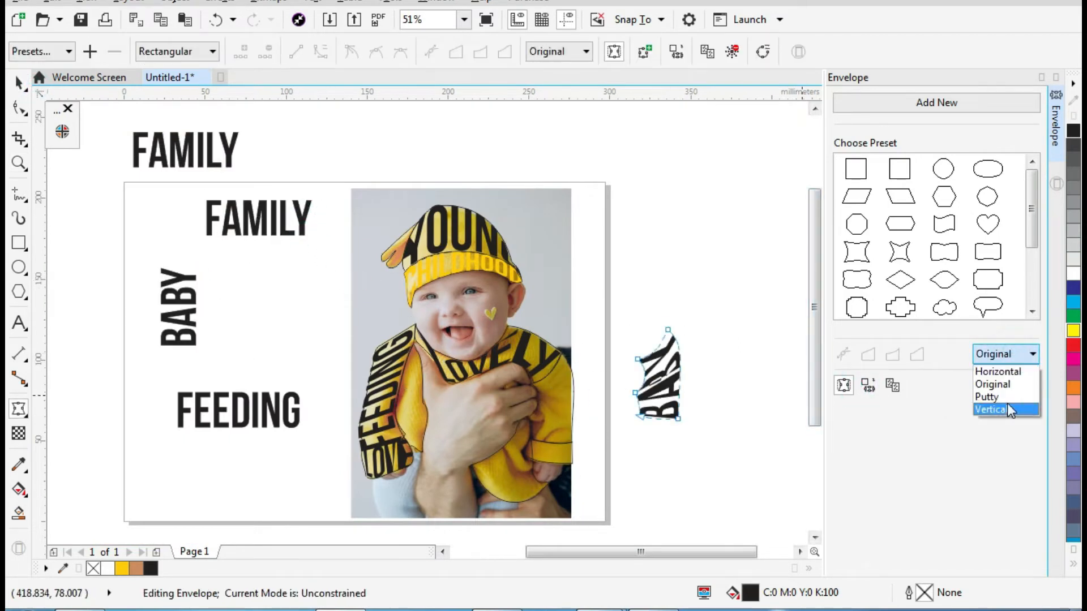
{"action": "left_click", "coordinate": [1002, 365]}
Move the shaped word BABY onto the photo's right sleeve.
{"action": "left_click", "coordinate": [19, 82]}
{"action": "left_click_drag", "start_coordinate": [659, 377], "coordinate": [555, 402]}
{"action": "left_click", "coordinate": [696, 315]}
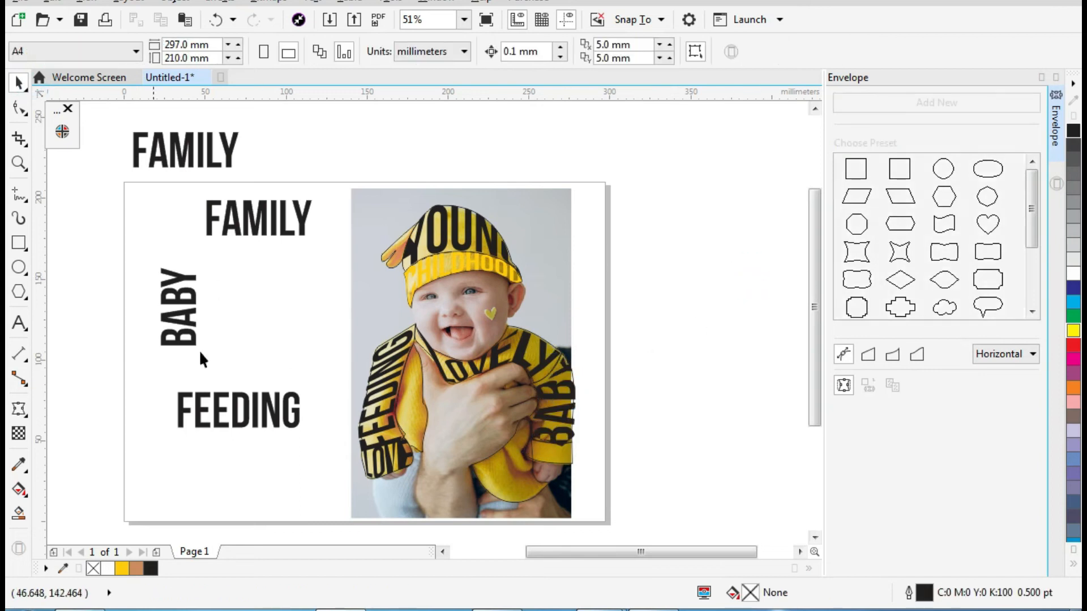
Envelope another copy of the vertical BABY with the strip outline beside the FEEDING sleeve and place it there.
{"action": "left_click_drag", "start_coordinate": [192, 319], "coordinate": [273, 341]}
{"action": "right_click", "coordinate": [273, 340]}
{"action": "left_click", "coordinate": [873, 386]}
{"action": "left_click", "coordinate": [415, 404]}
{"action": "left_click", "coordinate": [19, 82]}
{"action": "left_click_drag", "start_coordinate": [261, 286], "coordinate": [409, 378]}
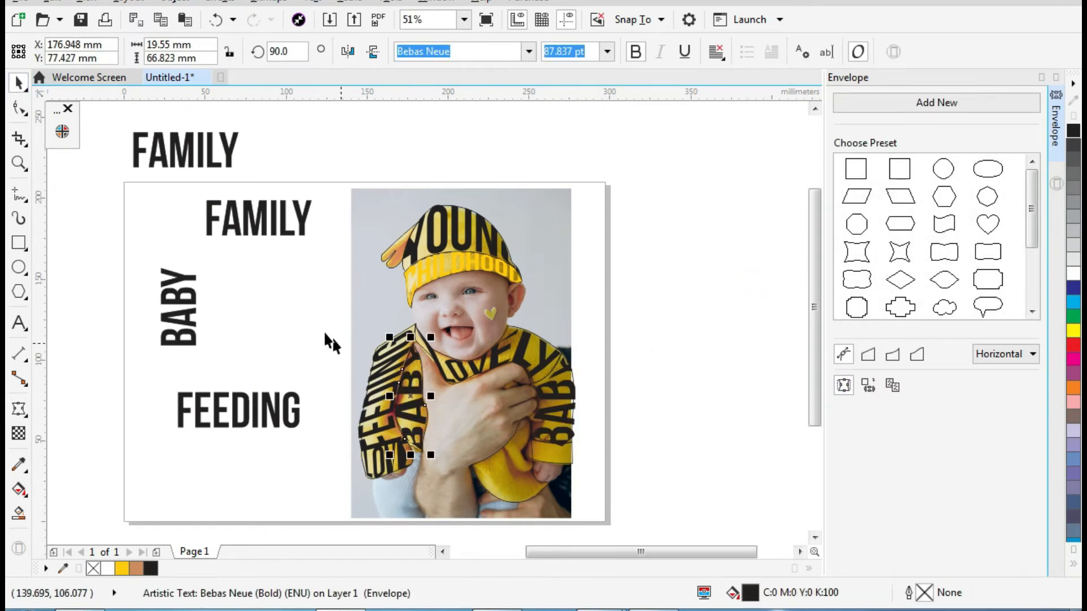
{"action": "left_click", "coordinate": [273, 357]}
Place a copy of the word FAMILY beside BABY and rotate the copy by 90 degrees.
{"action": "left_click_drag", "start_coordinate": [182, 144], "coordinate": [264, 315]}
{"action": "right_click", "coordinate": [264, 315]}
{"action": "left_click", "coordinate": [287, 52]}
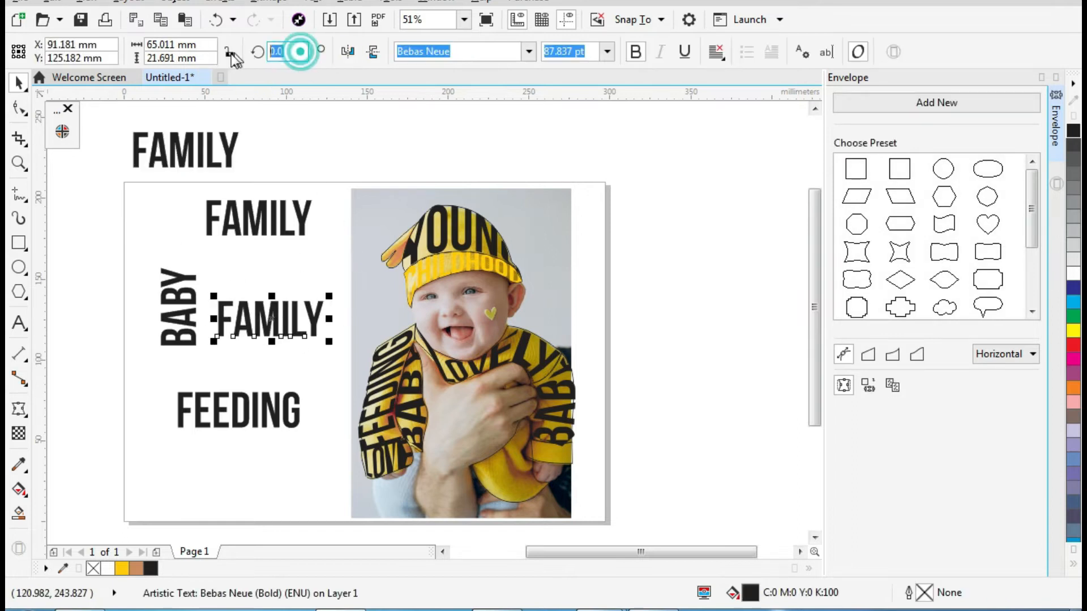
{"action": "type", "text": "90"}
{"action": "key", "text": "Return"}
{"action": "left_click", "coordinate": [311, 284]}
Shape the rotated FAMILY with an envelope from the lower body outline and place it below the hand.
{"action": "left_click", "coordinate": [272, 317]}
{"action": "left_click", "coordinate": [513, 460]}
{"action": "key", "text": "space"}
{"action": "left_click_drag", "start_coordinate": [272, 319], "coordinate": [528, 450]}
{"action": "left_click", "coordinate": [614, 358]}
{"action": "left_click", "coordinate": [711, 364]}
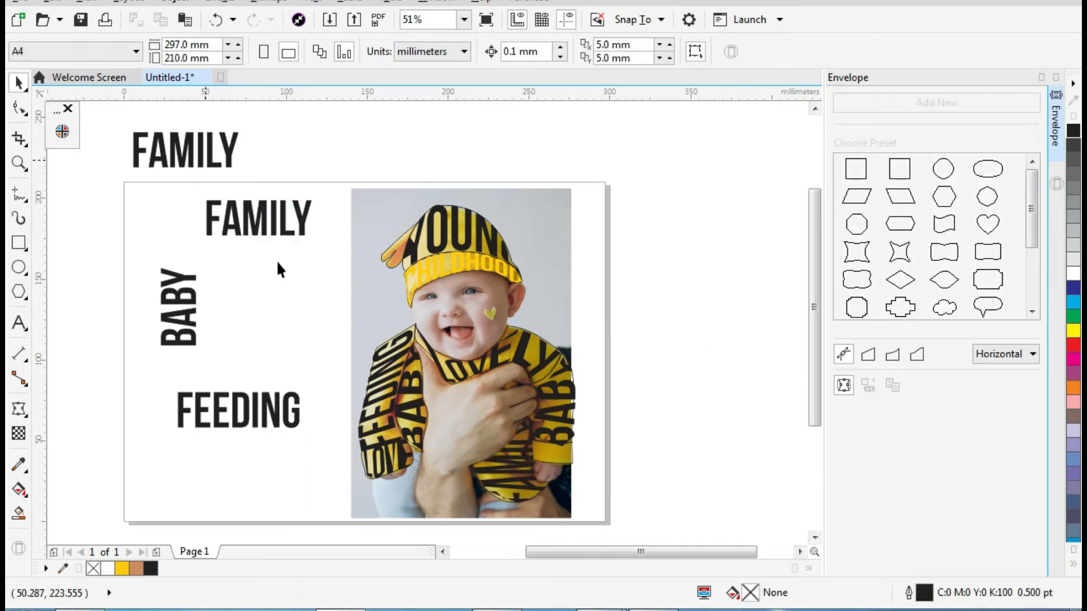
Reset the remaining BABY's rotation to 0 degrees and move it beside the page near the right cuff.
{"action": "left_click", "coordinate": [180, 283]}
{"action": "left_click", "coordinate": [288, 52]}
{"action": "type", "text": "0"}
{"action": "key", "text": "Return"}
{"action": "left_click_drag", "start_coordinate": [201, 297], "coordinate": [684, 448]}
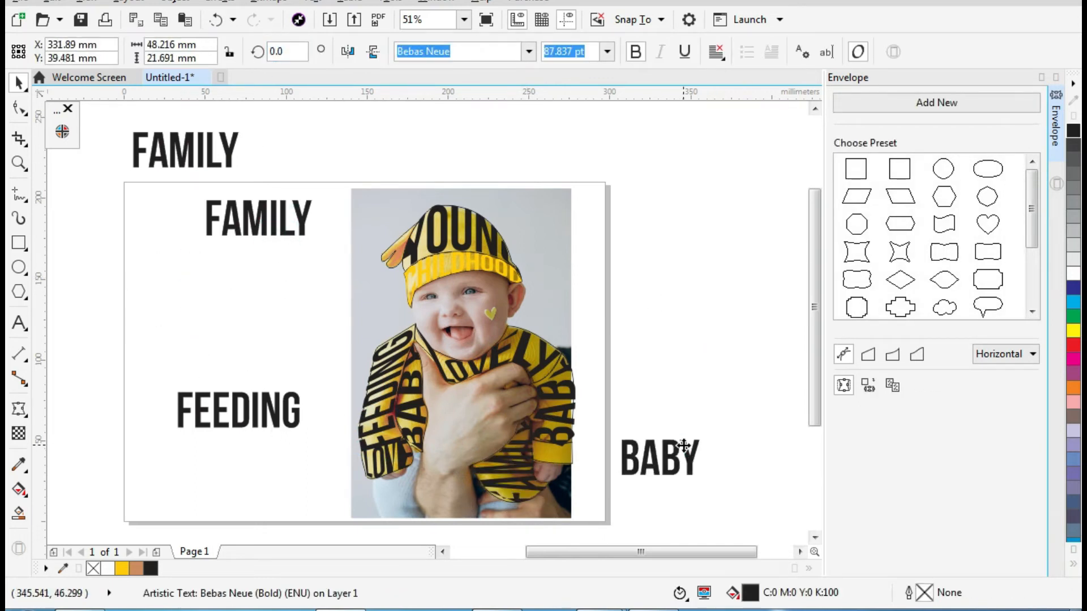
Shape the horizontal BABY with an envelope from the right cuff outline using Original mapping.
{"action": "left_click", "coordinate": [561, 457]}
{"action": "left_click", "coordinate": [1006, 354]}
{"action": "left_click", "coordinate": [988, 365]}
{"action": "left_click", "coordinate": [868, 386]}
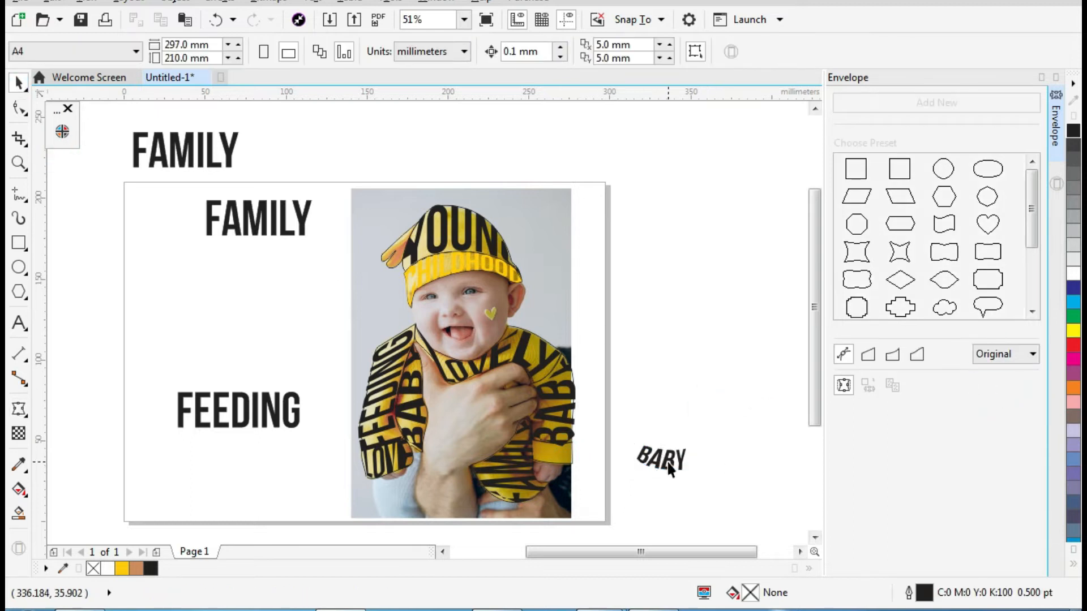
Move the shaped horizontal BABY onto the right sleeve's cuff.
{"action": "left_click", "coordinate": [562, 457]}
{"action": "key", "text": "F2"}
{"action": "left_click_drag", "start_coordinate": [481, 399], "coordinate": [669, 504]}
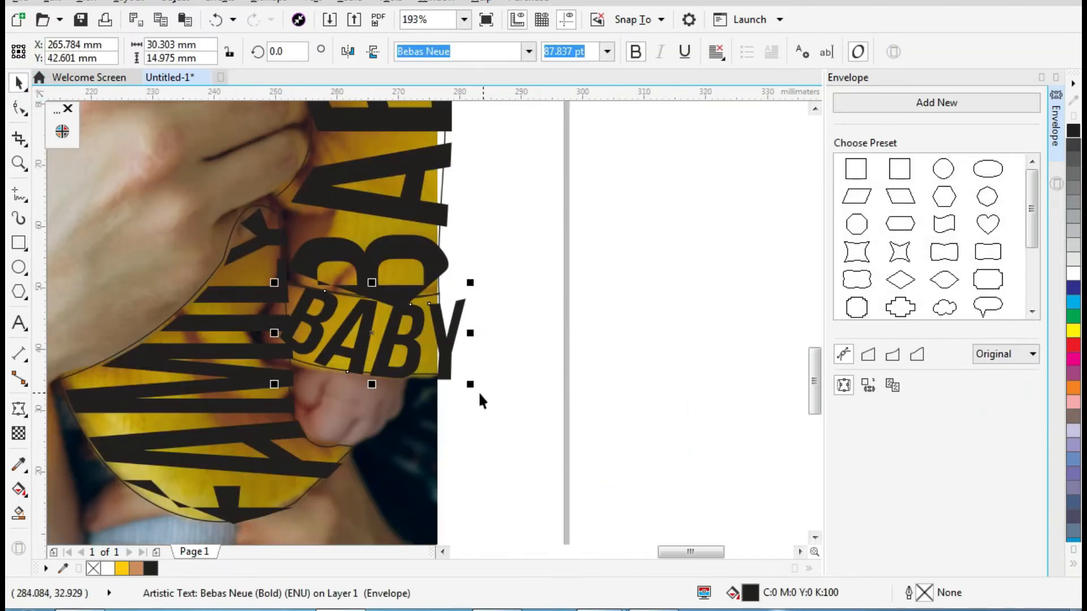
{"action": "left_click", "coordinate": [574, 453]}
{"action": "left_click", "coordinate": [569, 300]}
Delete all the leftover words beside the photo.
{"action": "key", "text": "F3"}
{"action": "left_click_drag", "start_coordinate": [113, 113], "coordinate": [317, 447]}
{"action": "key", "text": "Delete"}
{"action": "left_click", "coordinate": [641, 215]}
Fill the word YOUNG on the hat crown with the same yellow as CHILDHOOD.
{"action": "left_click", "coordinate": [430, 249]}
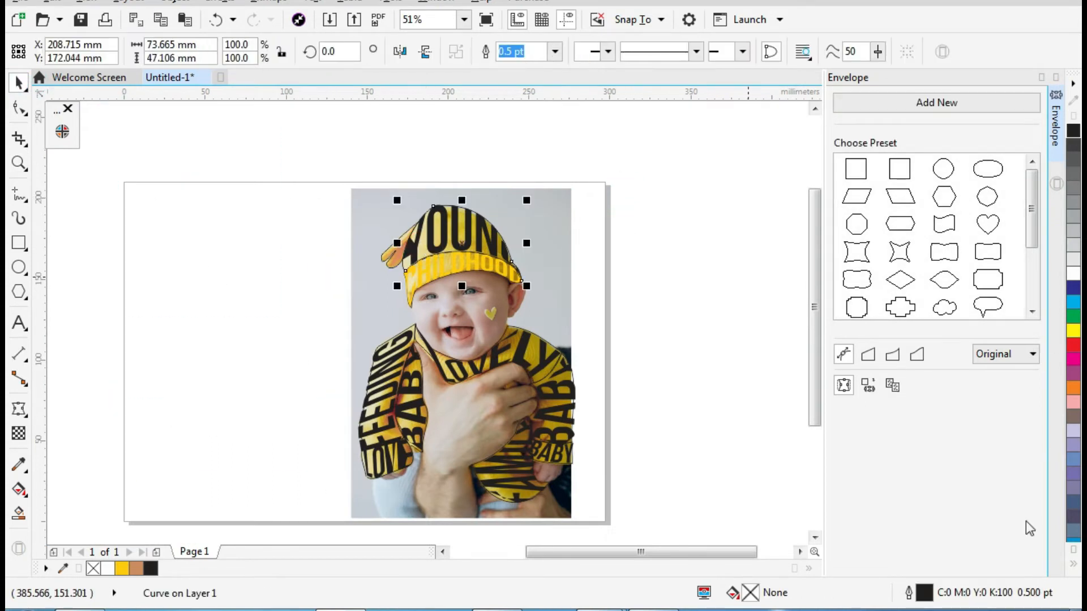
{"action": "left_click", "coordinate": [691, 206]}
{"action": "left_click", "coordinate": [457, 240]}
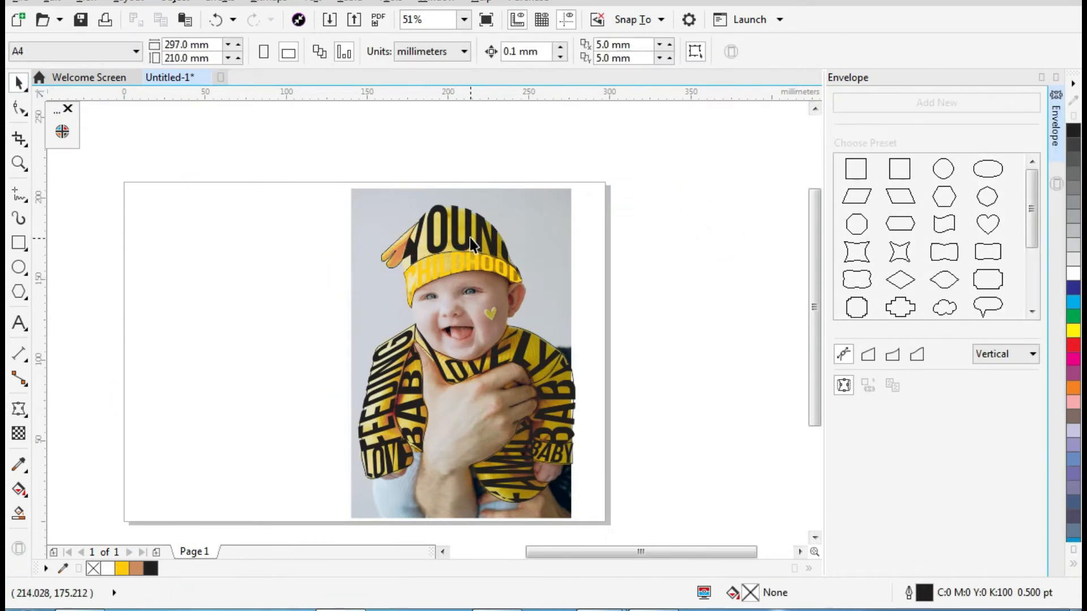
{"action": "left_click", "coordinate": [1074, 565]}
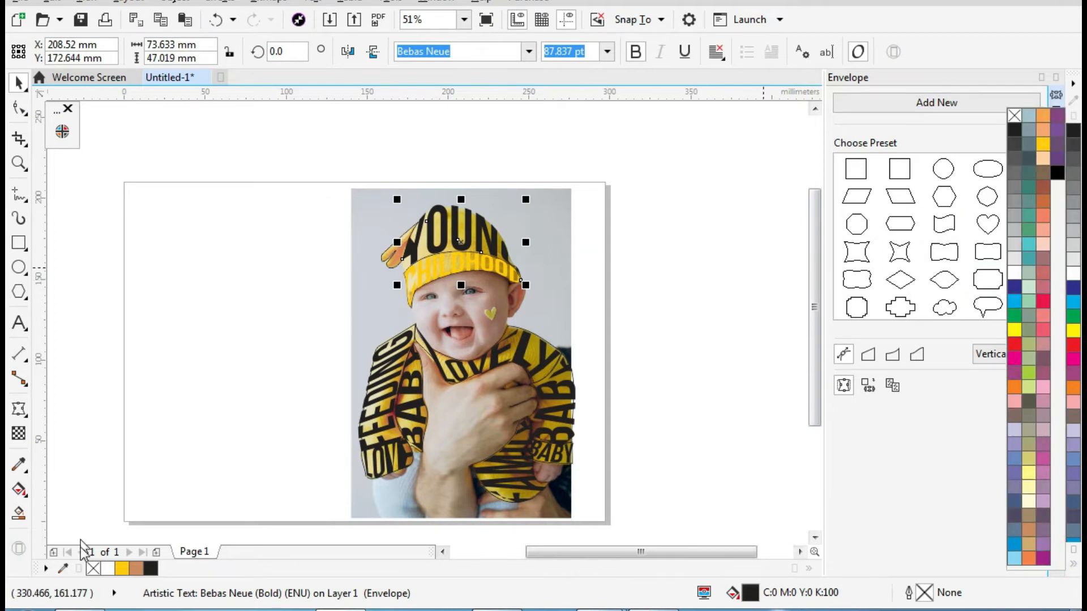
{"action": "left_click", "coordinate": [201, 376]}
Fill the left sleeve's words FEEDING, BABY and LOVE with the same yellow as the hat words.
{"action": "left_click", "coordinate": [392, 371]}
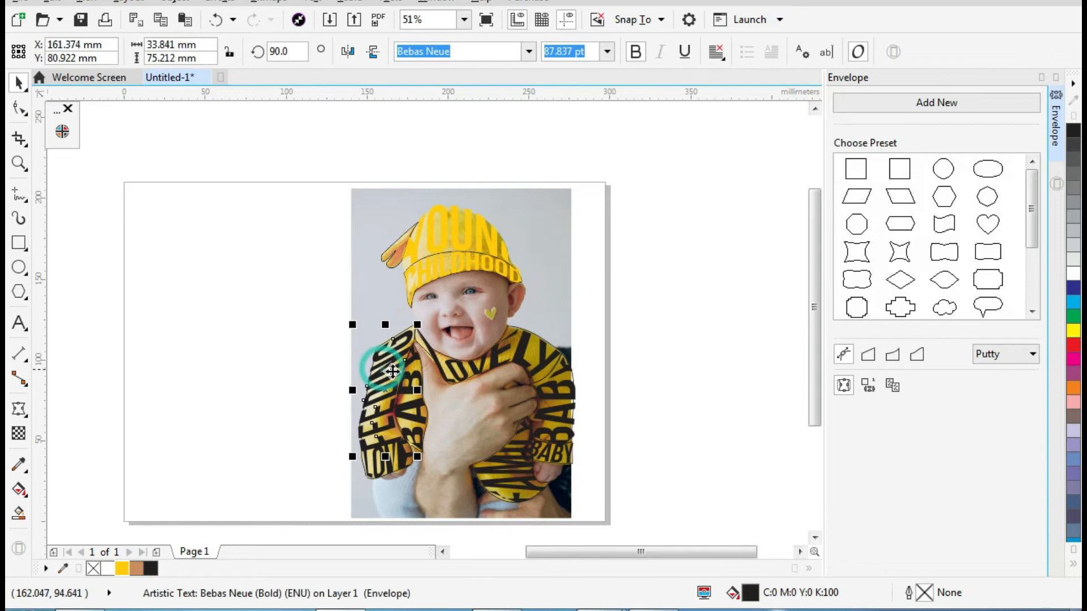
{"action": "left_click", "coordinate": [121, 568]}
{"action": "left_click", "coordinate": [194, 401]}
{"action": "left_click", "coordinate": [385, 457]}
{"action": "left_click", "coordinate": [121, 569]}
{"action": "left_click", "coordinate": [194, 401]}
Fill LOVELY on the collar, both BABY words on the right sleeve and FAMILY on the body with the same yellow.
{"action": "left_click", "coordinate": [477, 372]}
{"action": "left_click", "coordinate": [558, 405], "text": "shift"}
{"action": "left_click", "coordinate": [553, 453], "text": "shift"}
{"action": "left_click", "coordinate": [122, 569]}
{"action": "left_click", "coordinate": [515, 485]}
{"action": "left_click", "coordinate": [515, 485]}
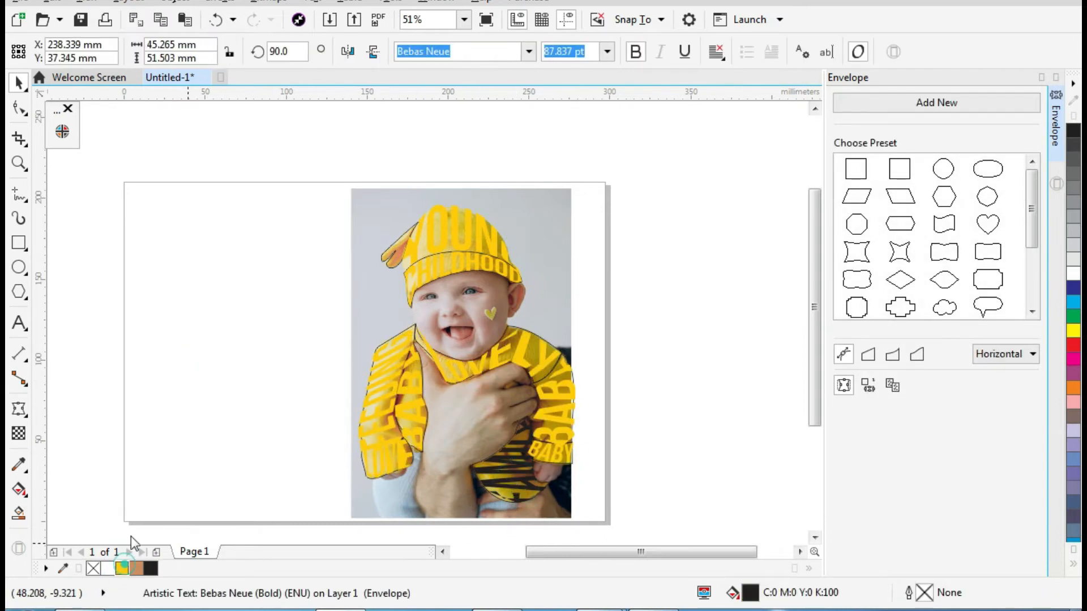
{"action": "left_click", "coordinate": [131, 536]}
Give the words YOUNG, CHILDHOOD and FEEDING a thin black outline.
{"action": "left_click", "coordinate": [444, 234]}
{"action": "left_click", "coordinate": [461, 274]}
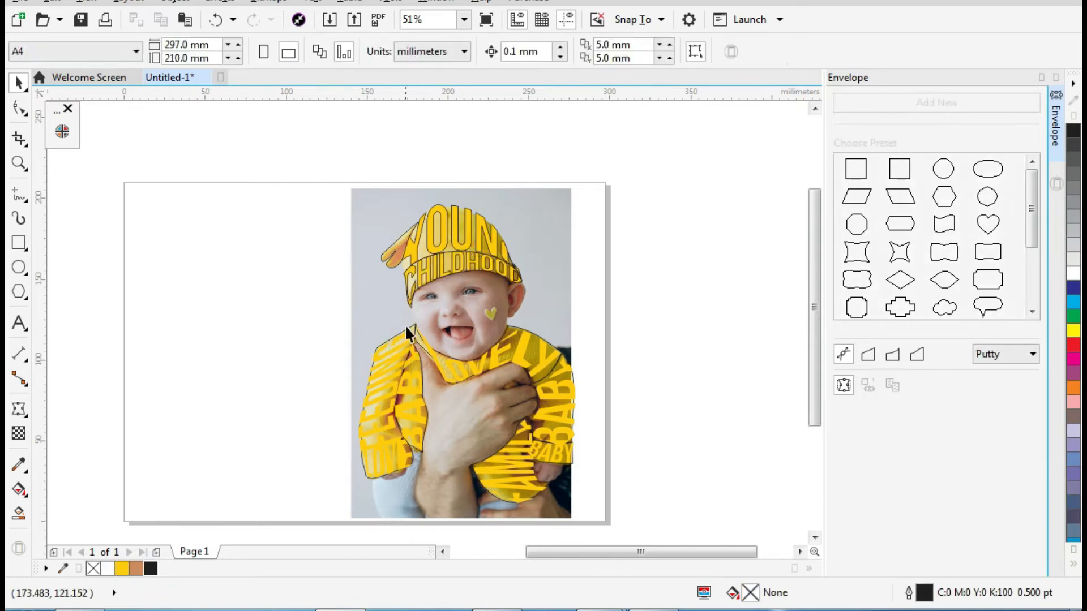
{"action": "left_click", "coordinate": [328, 287]}
{"action": "left_click", "coordinate": [339, 300]}
{"action": "left_click", "coordinate": [396, 334]}
{"action": "left_click", "coordinate": [194, 402]}
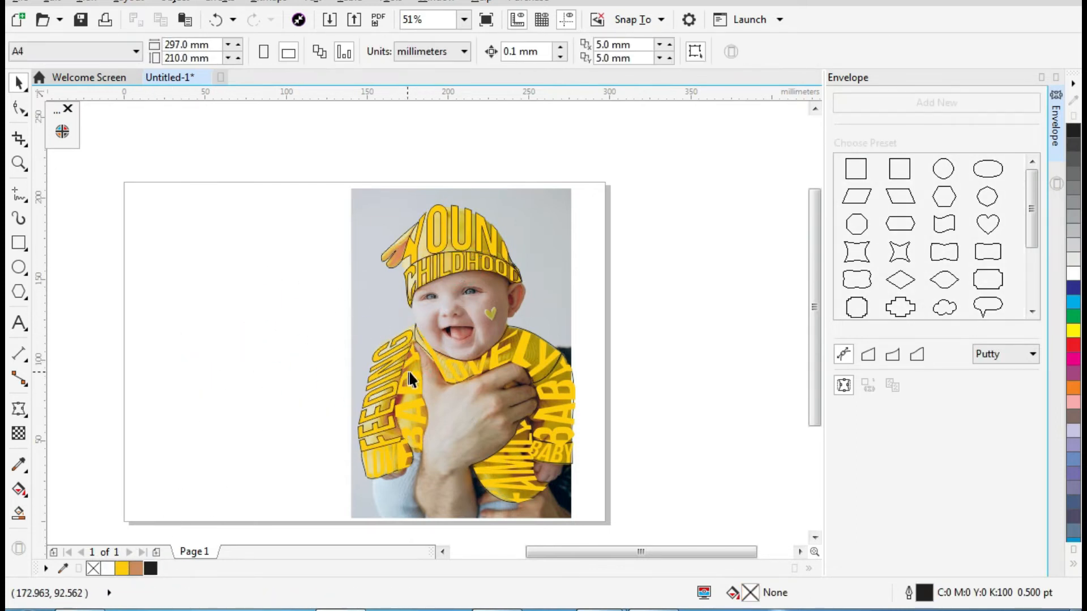
Give BABY and LOVE on the left sleeve a thin black outline.
{"action": "left_click", "coordinate": [411, 378]}
{"action": "left_click", "coordinate": [215, 439]}
{"action": "left_click", "coordinate": [376, 467]}
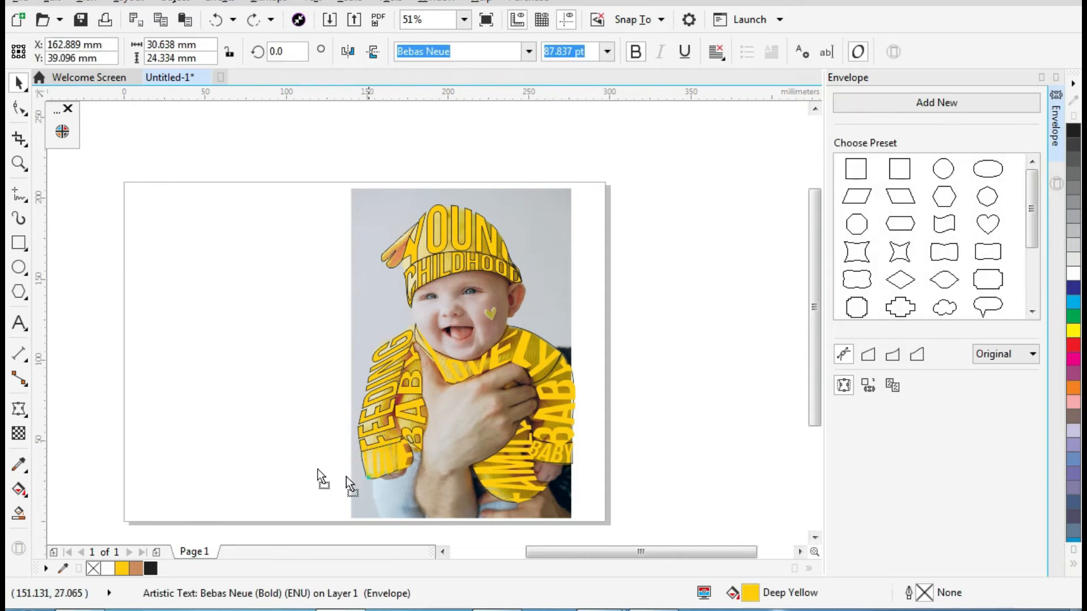
{"action": "scroll", "coordinate": [364, 436], "scroll_direction": "up", "scroll_amount": 5}
{"action": "left_click", "coordinate": [211, 416]}
{"action": "key", "text": "Escape"}
Give the word LOVELY along the collar a thin black outline.
{"action": "key", "text": "z"}
{"action": "scroll", "coordinate": [427, 329], "scroll_direction": "down", "scroll_amount": 5}
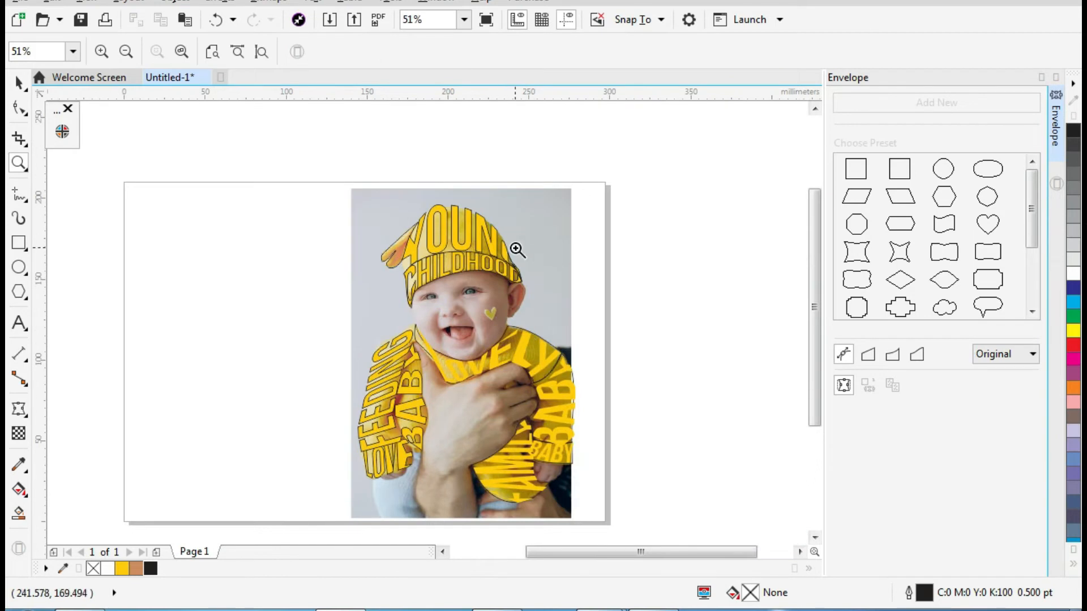
{"action": "key", "text": "space"}
{"action": "left_click", "coordinate": [548, 365]}
{"action": "left_click", "coordinate": [651, 270]}
{"action": "left_click", "coordinate": [526, 349]}
{"action": "left_click", "coordinate": [153, 348]}
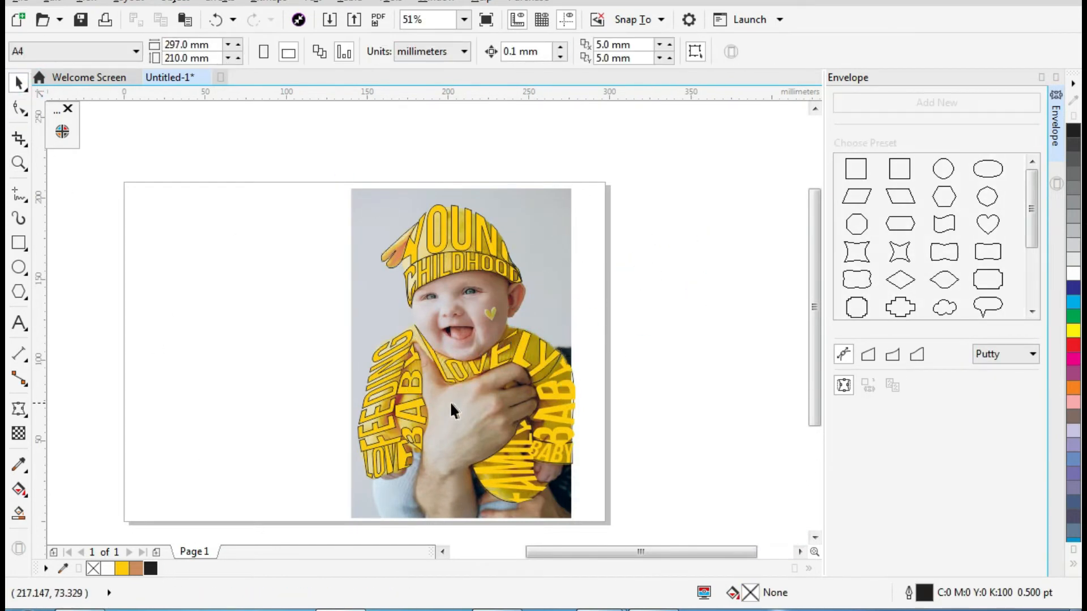
Give the right sleeve's vertical BABY and its cuff BABY a thin black outline.
{"action": "left_click", "coordinate": [552, 396]}
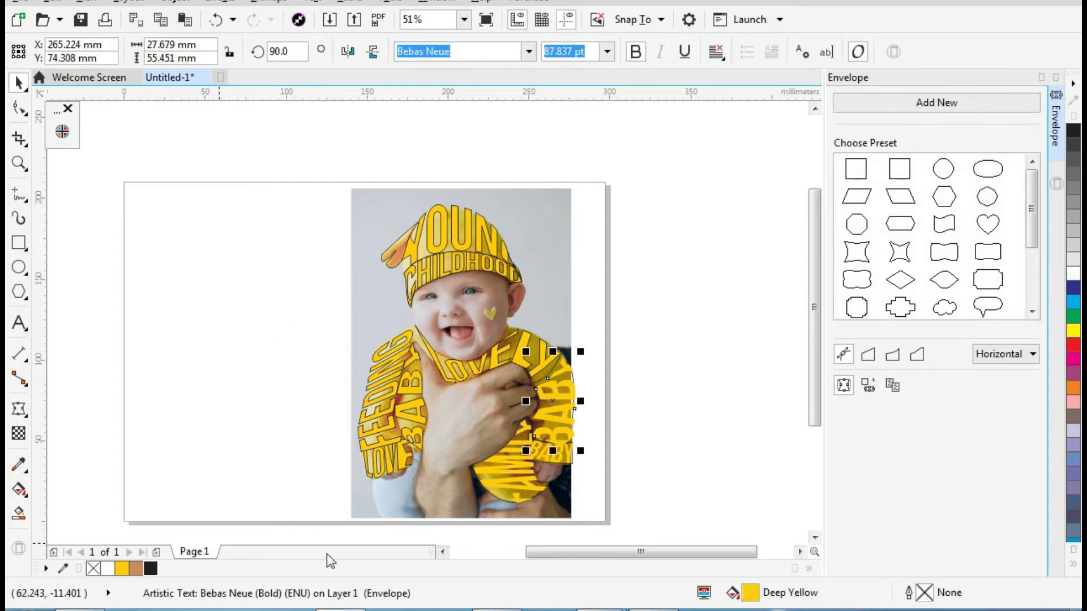
{"action": "key", "text": "Escape"}
{"action": "key", "text": "z"}
{"action": "left_click", "coordinate": [439, 406]}
{"action": "key", "text": "space"}
{"action": "left_click", "coordinate": [503, 236]}
{"action": "left_click", "coordinate": [660, 259]}
{"action": "left_click", "coordinate": [425, 360]}
{"action": "left_click", "coordinate": [524, 454]}
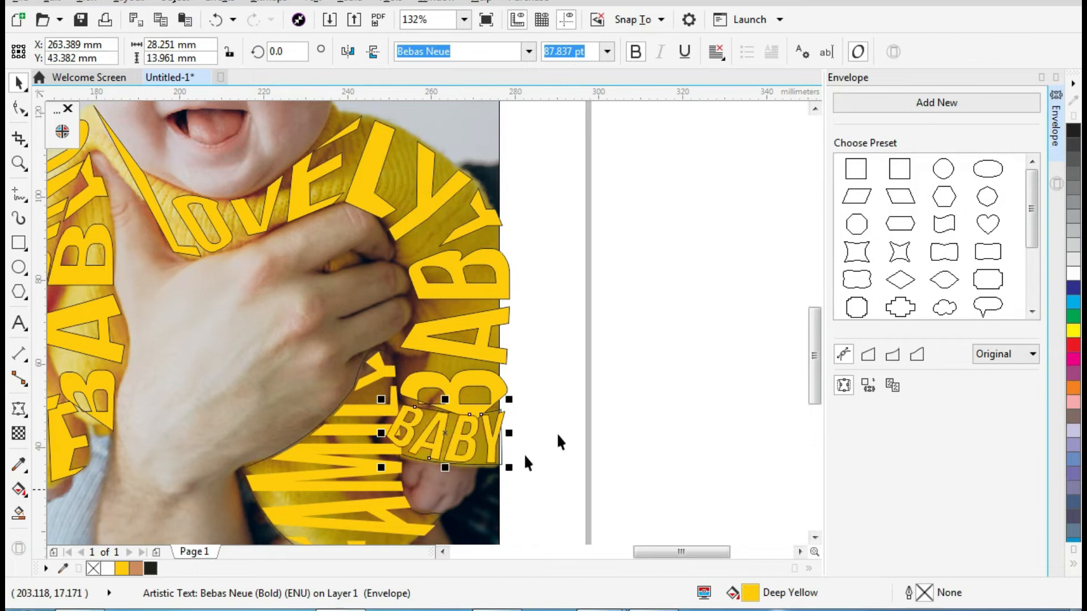
{"action": "left_click", "coordinate": [562, 461]}
{"action": "key", "text": "Escape"}
Give the word FAMILY on the lower body a thin black outline.
{"action": "left_click", "coordinate": [354, 466]}
{"action": "left_click", "coordinate": [334, 488]}
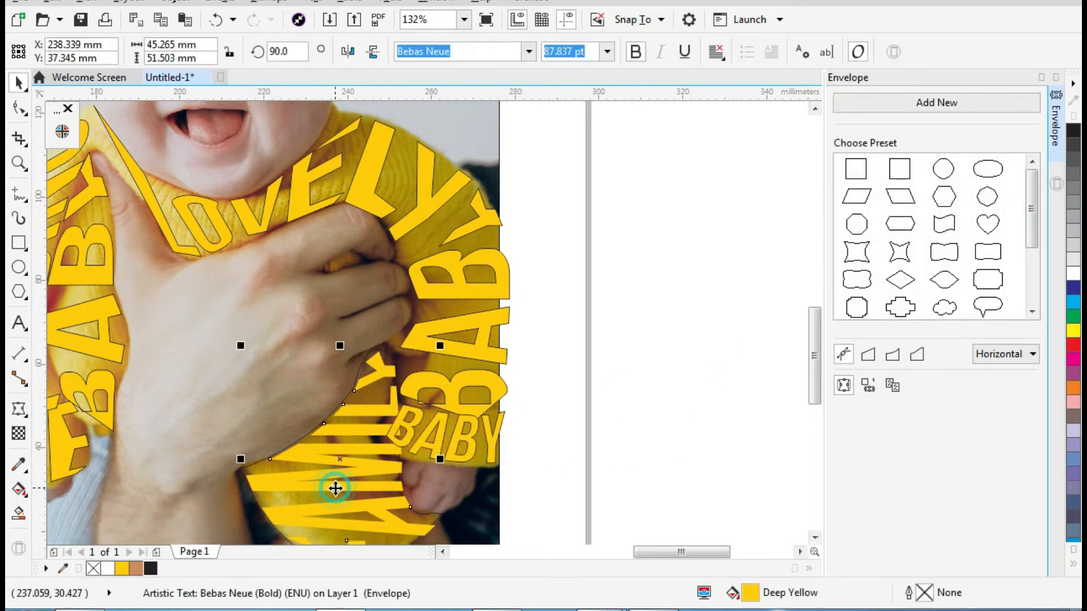
{"action": "left_click", "coordinate": [371, 364]}
{"action": "left_click", "coordinate": [365, 381]}
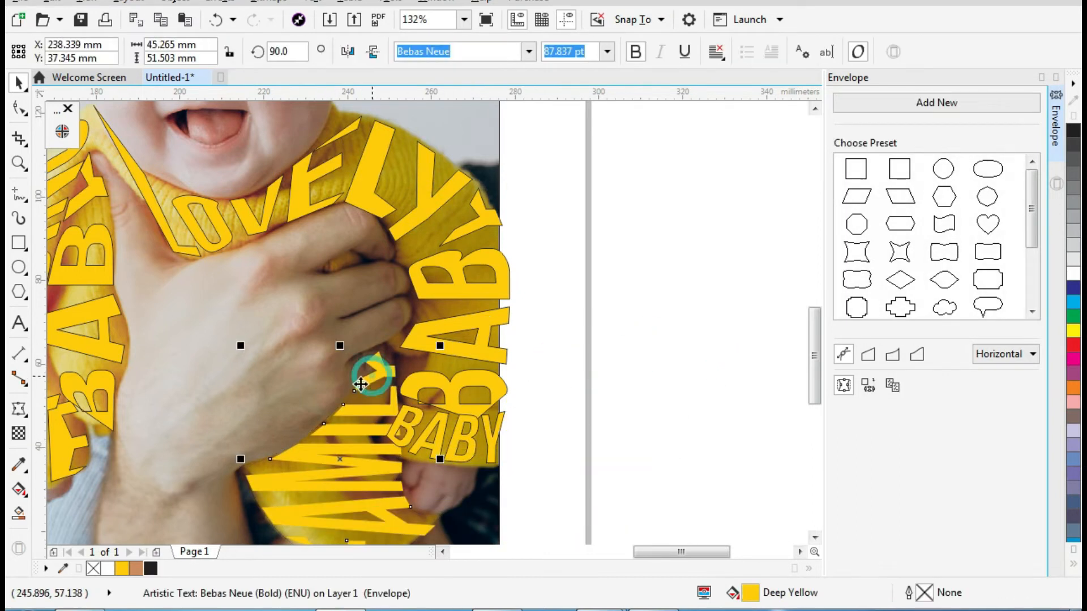
{"action": "key", "text": "space"}
{"action": "right_click", "coordinate": [643, 334]}
{"action": "key", "text": "space"}
Place the word SWEET in bold Bebas Neue, about 25 mm wide, in the blank area beside the hat's tail.
{"action": "scroll", "coordinate": [304, 340], "scroll_direction": "up", "scroll_amount": 2}
{"action": "left_click_drag", "start_coordinate": [128, 436], "coordinate": [368, 274]}
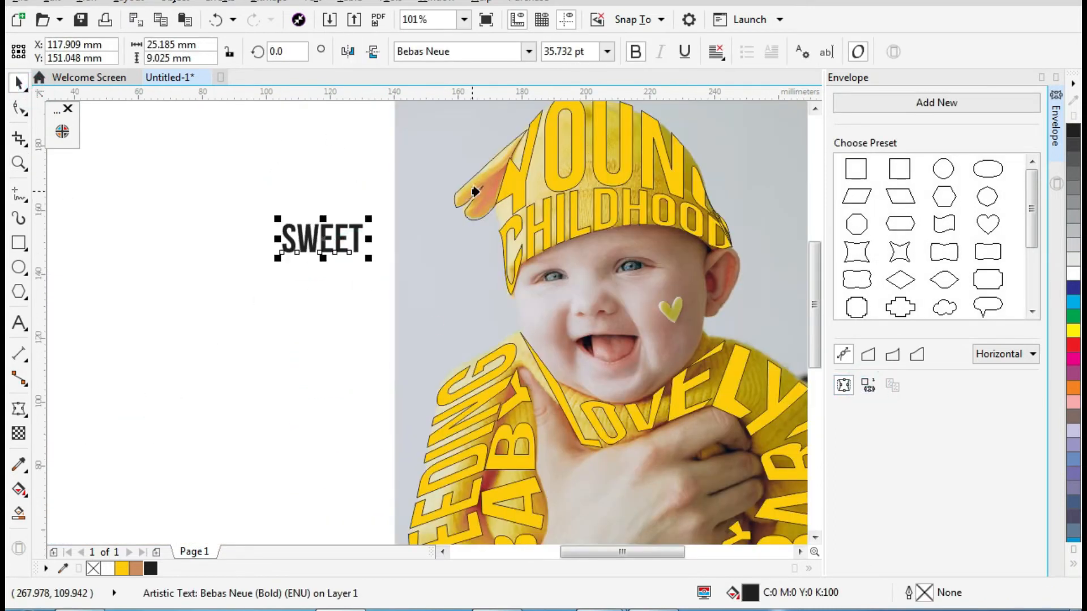
{"action": "left_click", "coordinate": [492, 177]}
{"action": "left_click", "coordinate": [527, 348]}
{"action": "left_click", "coordinate": [493, 169]}
{"action": "left_click", "coordinate": [530, 349]}
{"action": "left_click", "coordinate": [493, 168]}
{"action": "left_click", "coordinate": [527, 347]}
{"action": "left_click", "coordinate": [495, 168]}
{"action": "left_click", "coordinate": [181, 131]}
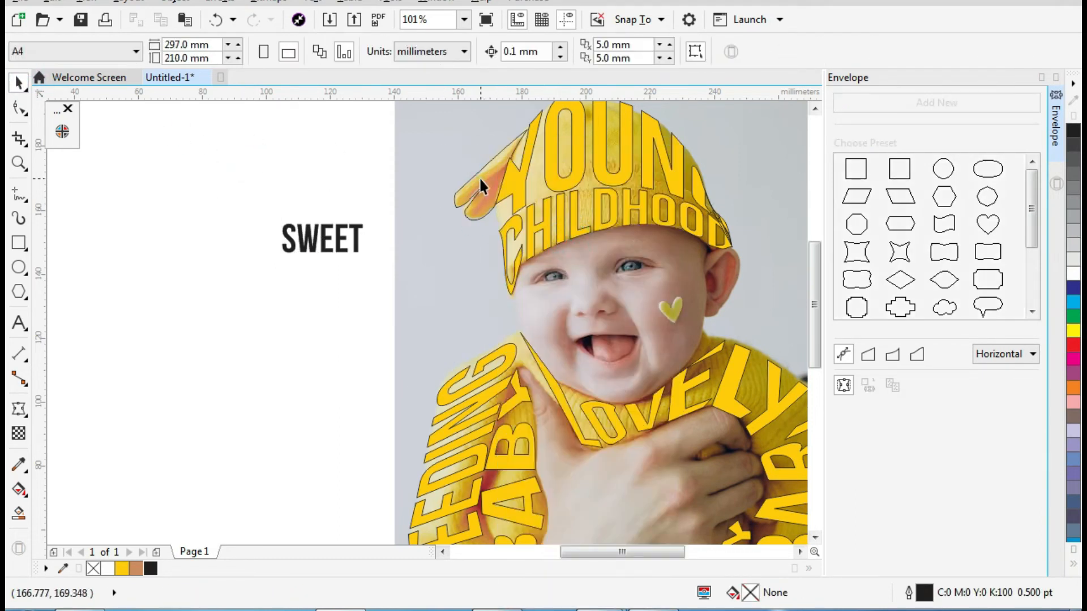
Shape SWEET with an envelope from the hat tail's traced outline using Vertical mapping.
{"action": "left_click_drag", "start_coordinate": [279, 185], "coordinate": [823, 327]}
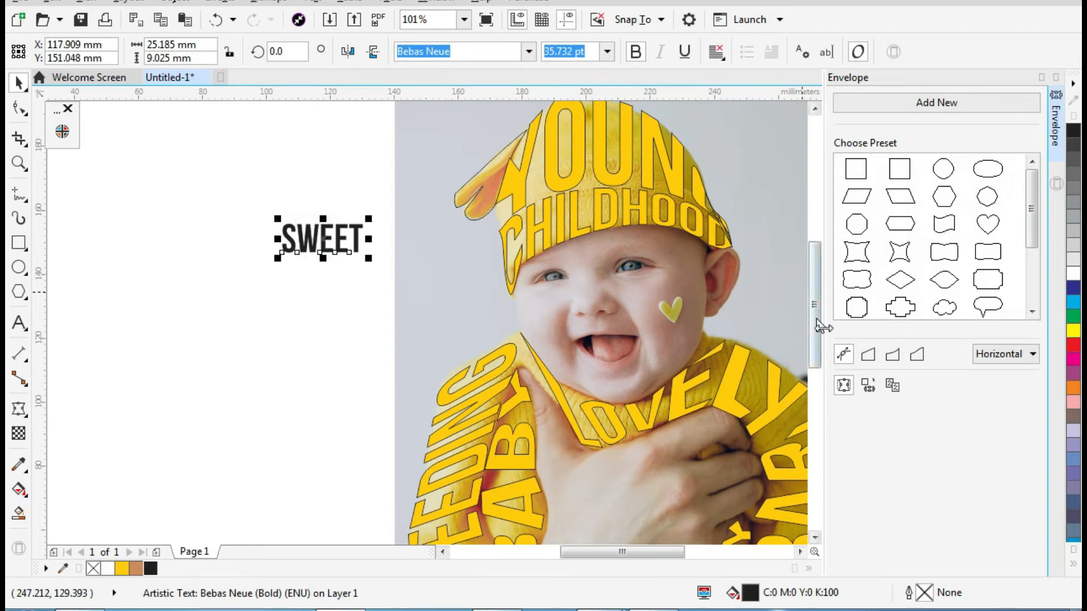
{"action": "left_click", "coordinate": [479, 187]}
{"action": "left_click", "coordinate": [1014, 354]}
{"action": "left_click", "coordinate": [994, 364]}
{"action": "left_click", "coordinate": [1023, 354]}
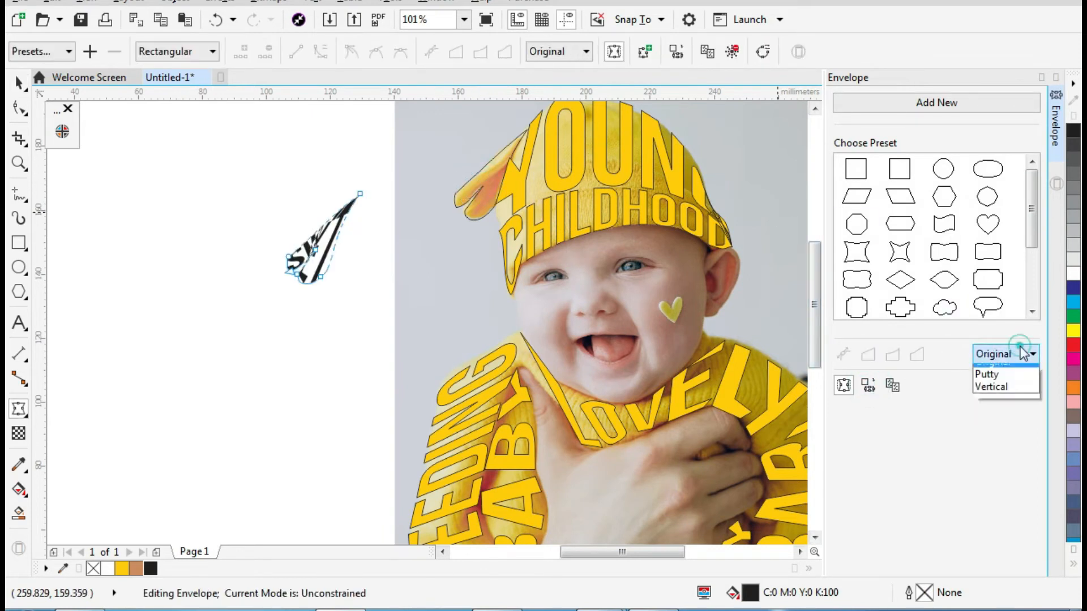
{"action": "left_click", "coordinate": [1007, 398]}
{"action": "left_click", "coordinate": [1017, 411]}
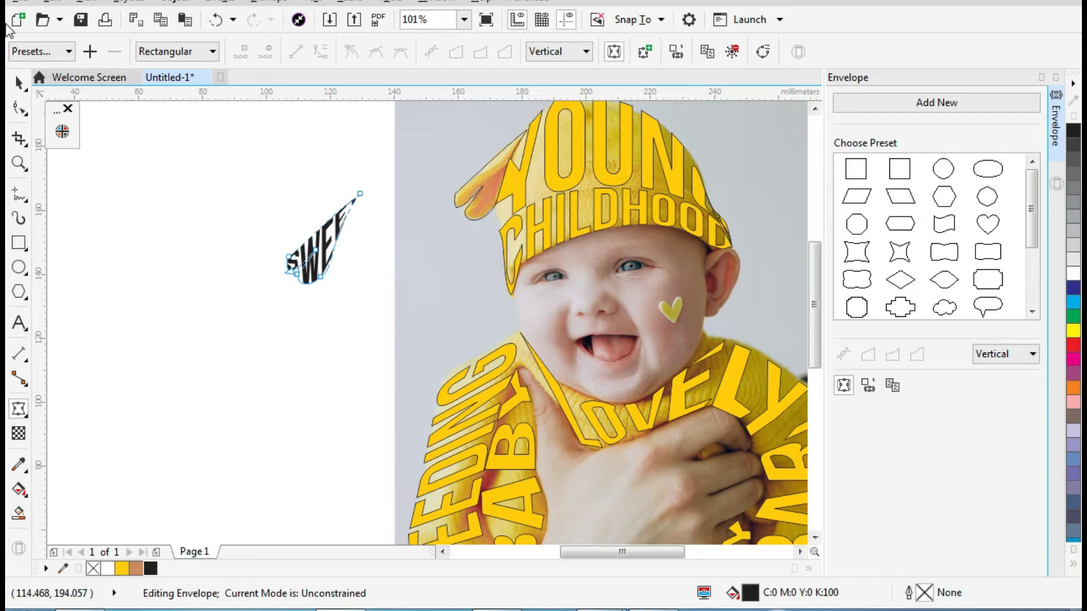
Move the shaped SWEET onto the hat's tail and fill it with the same yellow as the other words.
{"action": "left_click", "coordinate": [19, 83]}
{"action": "left_click_drag", "start_coordinate": [330, 238], "coordinate": [508, 165]}
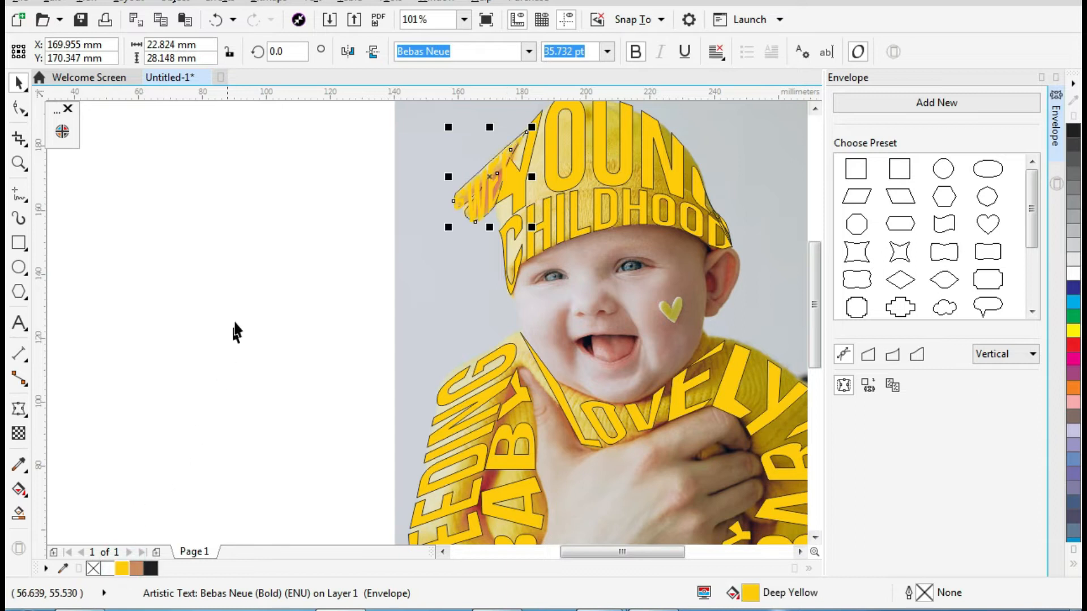
Delete the traced outline around the hat's tail, leaving SWEET in place.
{"action": "key", "text": "z"}
{"action": "left_click_drag", "start_coordinate": [374, 114], "coordinate": [575, 261]}
{"action": "left_click", "coordinate": [22, 85]}
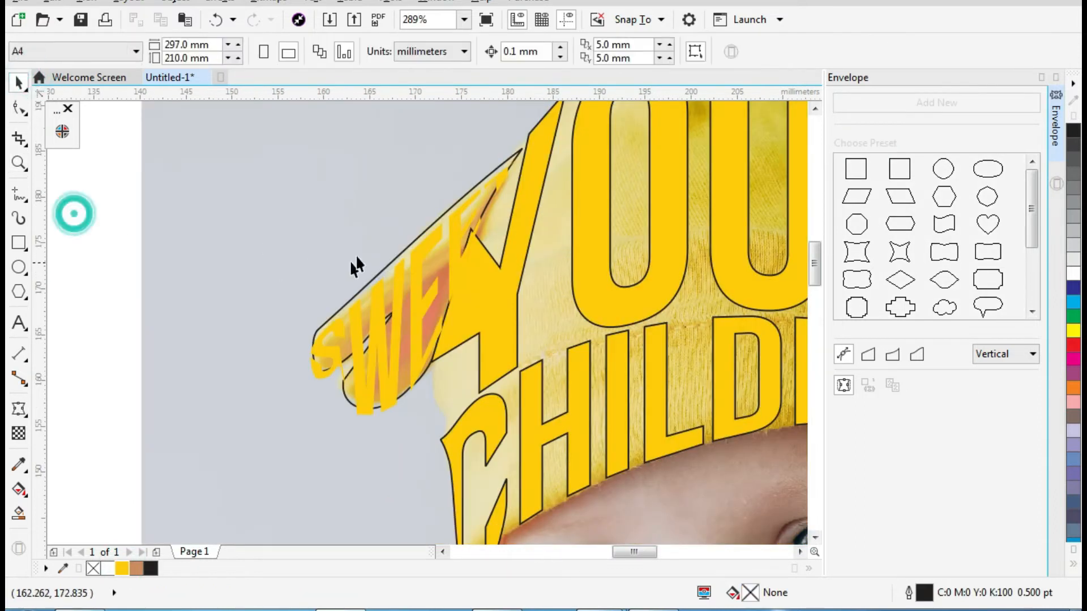
{"action": "left_click", "coordinate": [419, 230]}
{"action": "left_click_drag", "start_coordinate": [419, 230], "coordinate": [315, 221]}
{"action": "key", "text": "Delete"}
Give the word SWEET on the hat's tail a black hairline outline.
{"action": "left_click", "coordinate": [416, 264]}
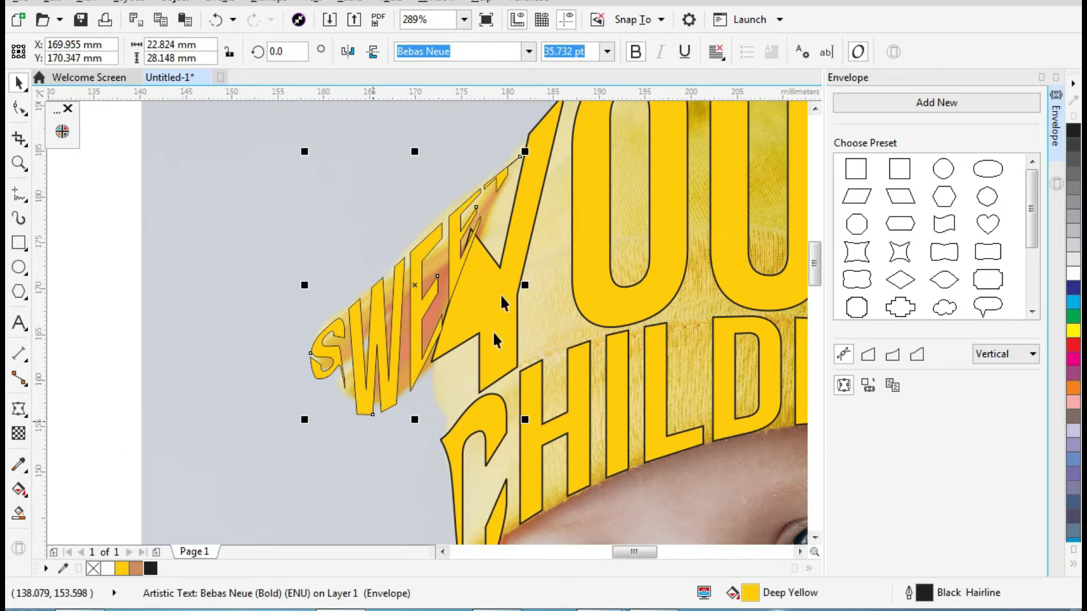
{"action": "left_click", "coordinate": [87, 177]}
{"action": "left_click", "coordinate": [357, 299]}
{"action": "left_click", "coordinate": [607, 52]}
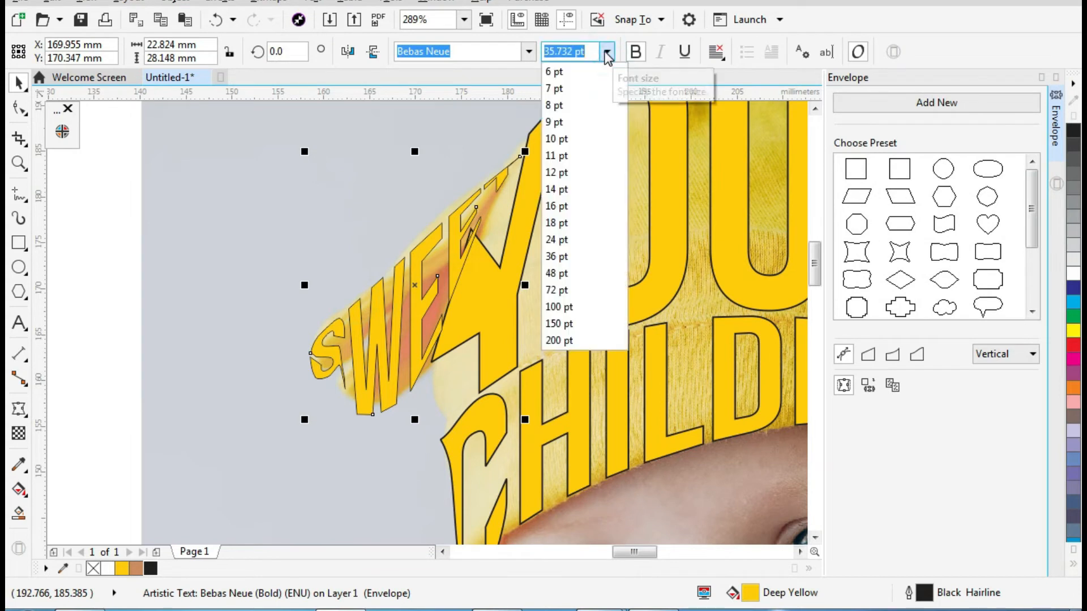
{"action": "left_click", "coordinate": [607, 51]}
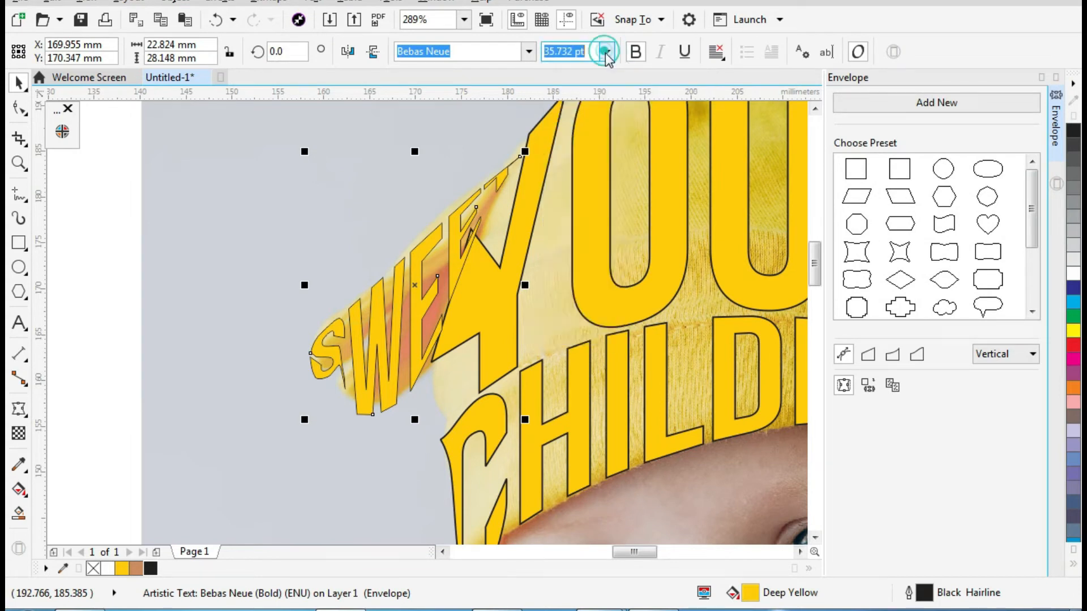
{"action": "left_click", "coordinate": [91, 226]}
{"action": "key", "text": "z"}
{"action": "scroll", "coordinate": [419, 278], "scroll_direction": "down", "scroll_amount": 3}
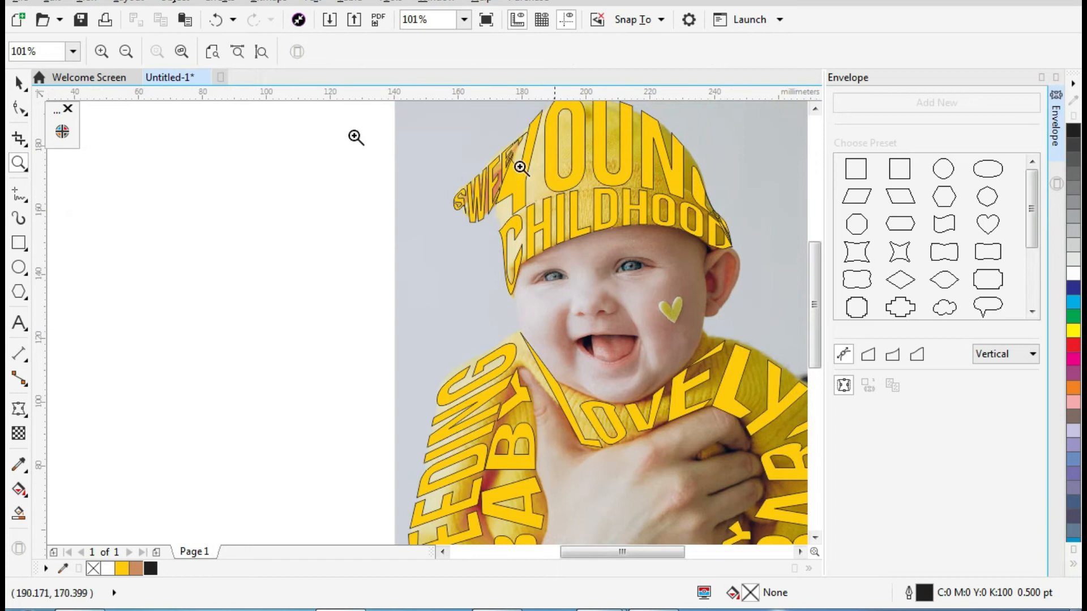
{"action": "left_click", "coordinate": [16, 84]}
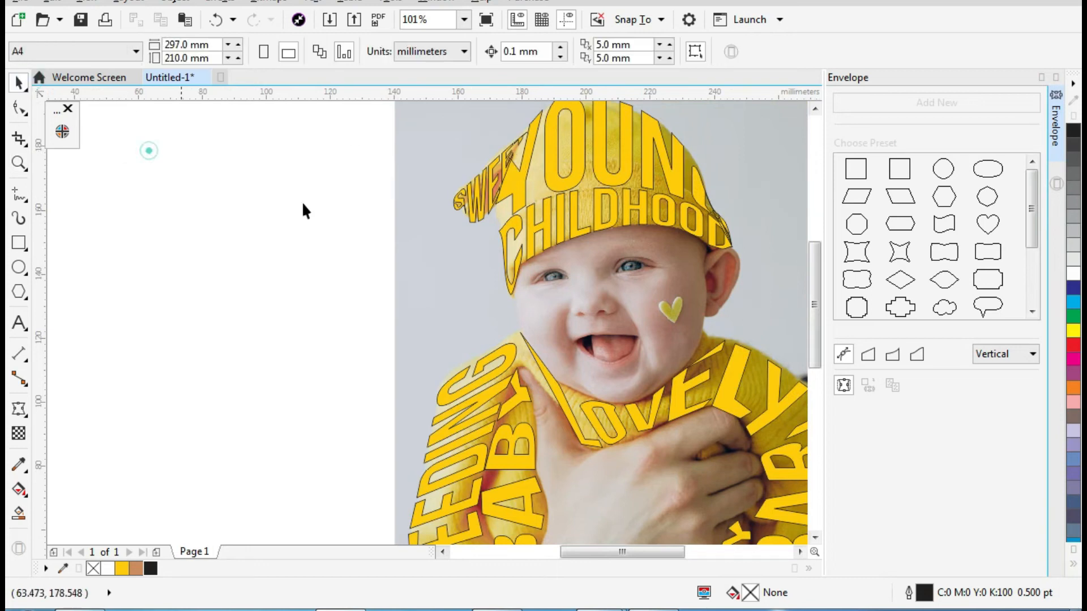
{"action": "left_click", "coordinate": [488, 170]}
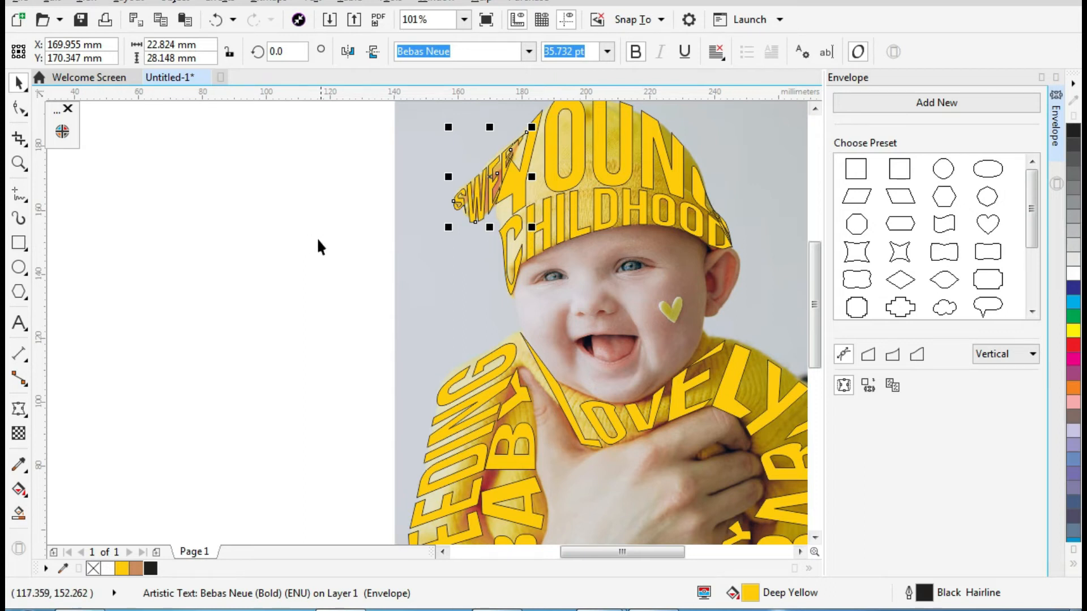
{"action": "left_click", "coordinate": [315, 243]}
Group all the clothing words and place a copy of the group in the blank area beside the photo.
{"action": "key", "text": "z"}
{"action": "scroll", "coordinate": [232, 175], "scroll_direction": "down", "scroll_amount": 3}
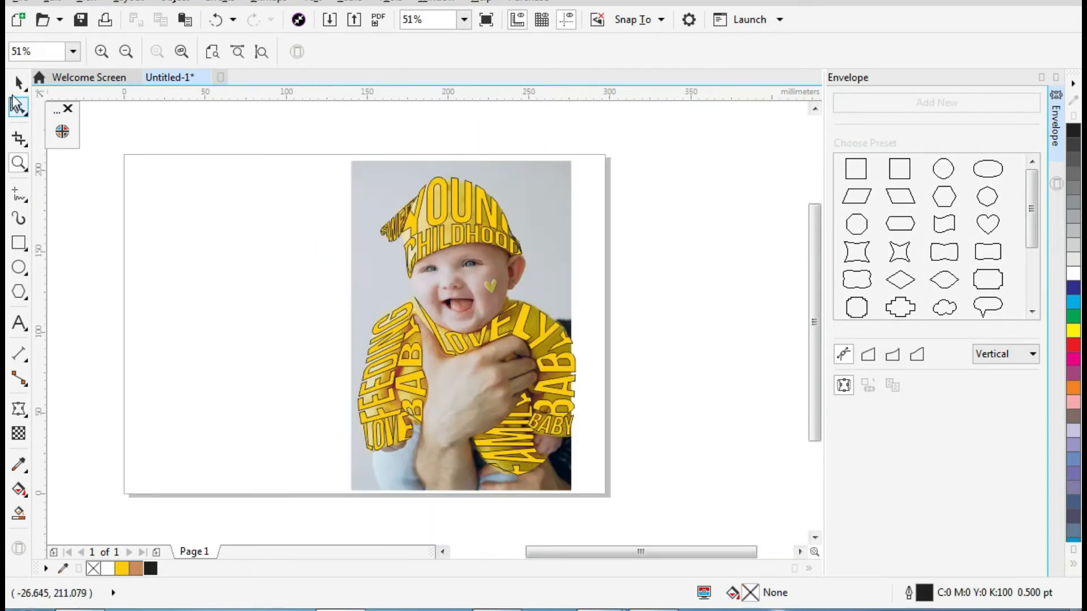
{"action": "left_click", "coordinate": [18, 84]}
{"action": "left_click_drag", "start_coordinate": [296, 159], "coordinate": [692, 485]}
{"action": "key", "text": "ctrl+g"}
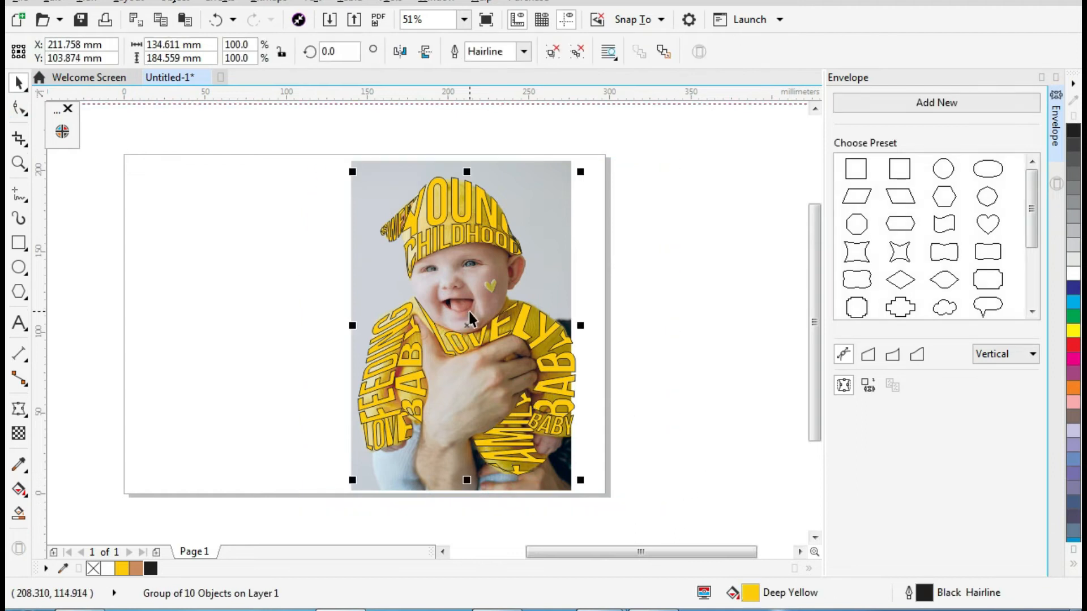
{"action": "left_click_drag", "start_coordinate": [466, 323], "coordinate": [237, 324]}
{"action": "left_click", "coordinate": [314, 120]}
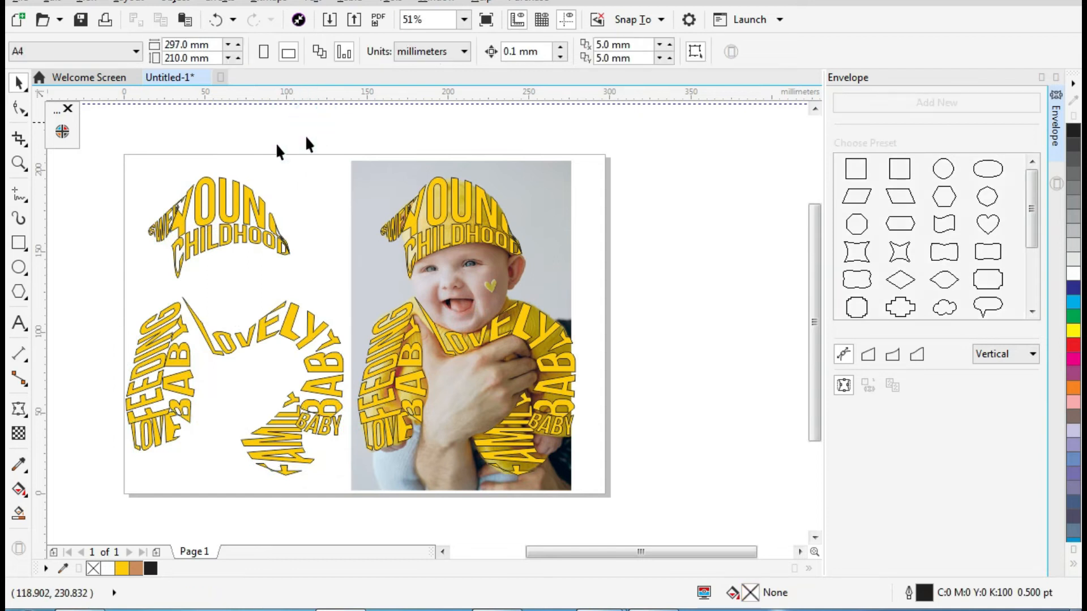
Remove the outline from the copied word group beside the photo.
{"action": "left_click_drag", "start_coordinate": [318, 431], "coordinate": [368, 487]}
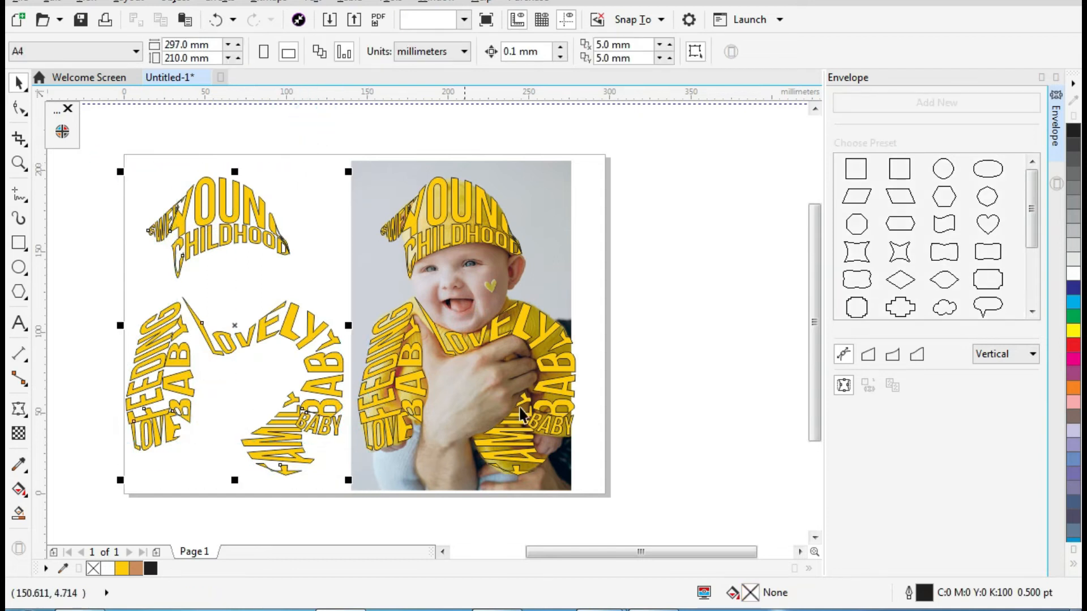
{"action": "left_click", "coordinate": [1073, 564]}
{"action": "right_click", "coordinate": [1018, 117]}
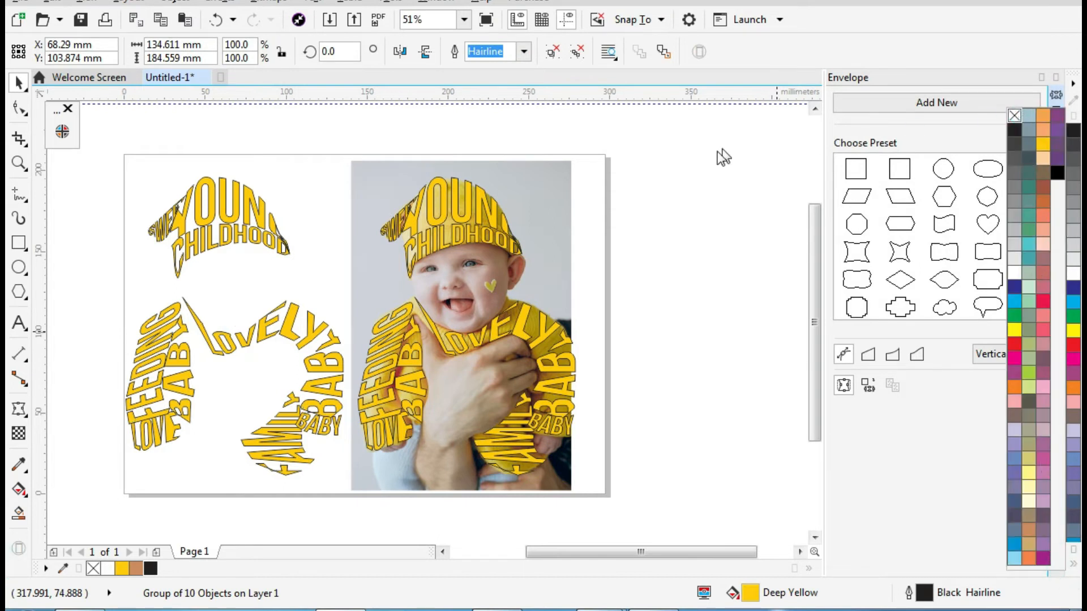
{"action": "left_click", "coordinate": [657, 189]}
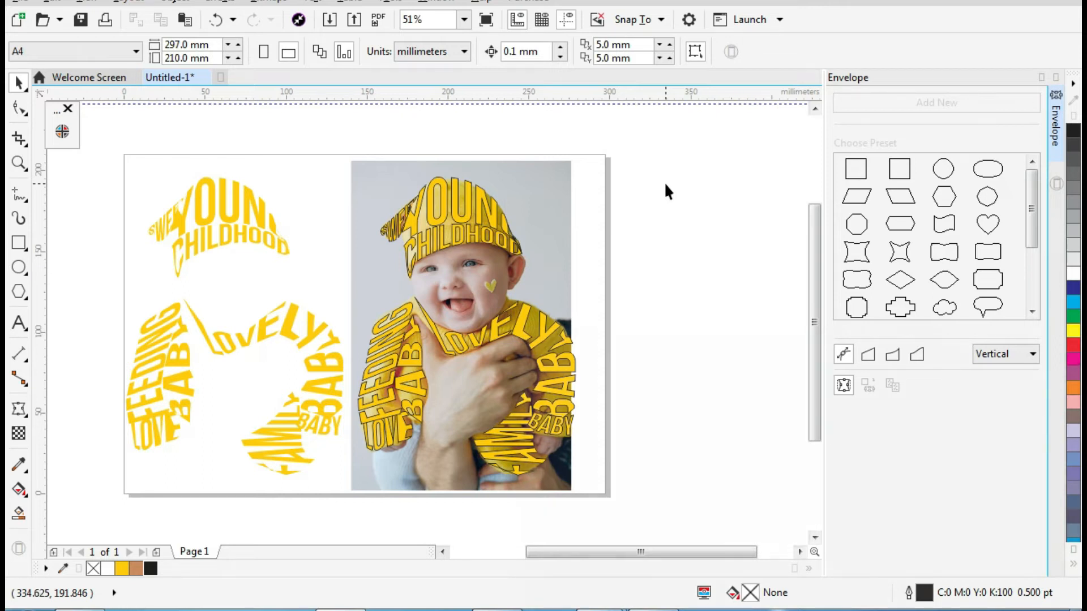
Trace a closed five-point straight-sided outline around the baby's face, from the hat edge past the ear, chin and cheek.
{"action": "key", "text": "z"}
{"action": "left_click_drag", "start_coordinate": [327, 238], "coordinate": [619, 352]}
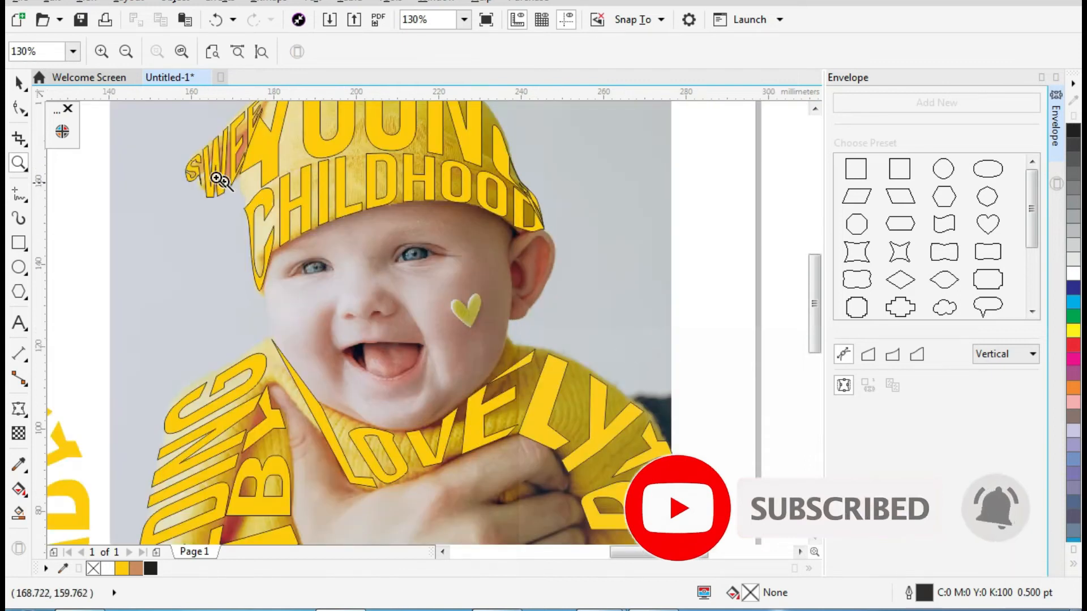
{"action": "left_click_drag", "start_coordinate": [555, 385], "coordinate": [650, 451]}
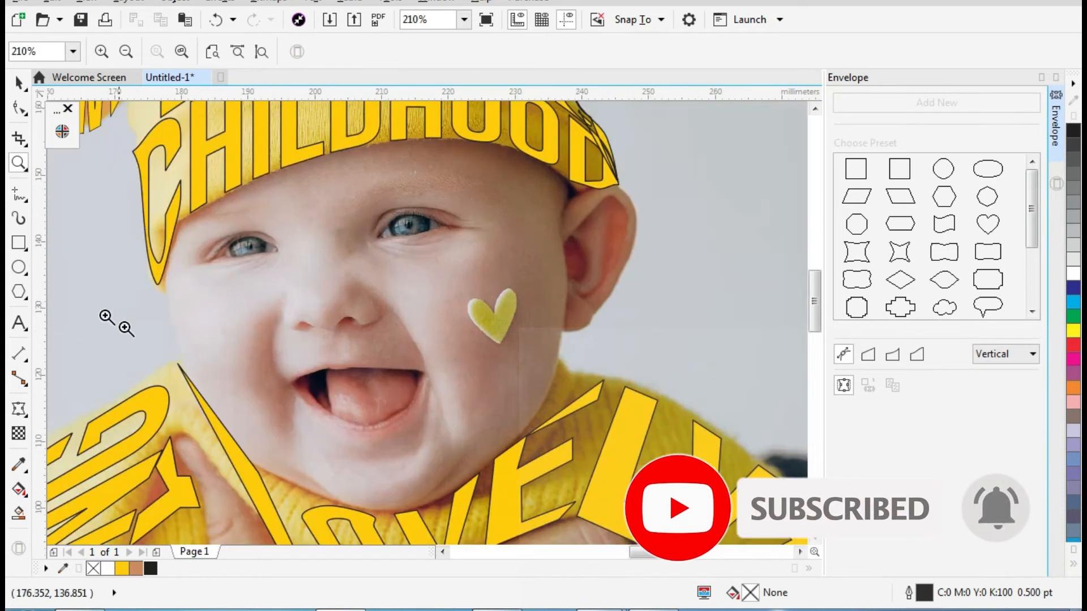
{"action": "left_click", "coordinate": [19, 195]}
{"action": "left_click", "coordinate": [178, 226]}
{"action": "left_click", "coordinate": [574, 183]}
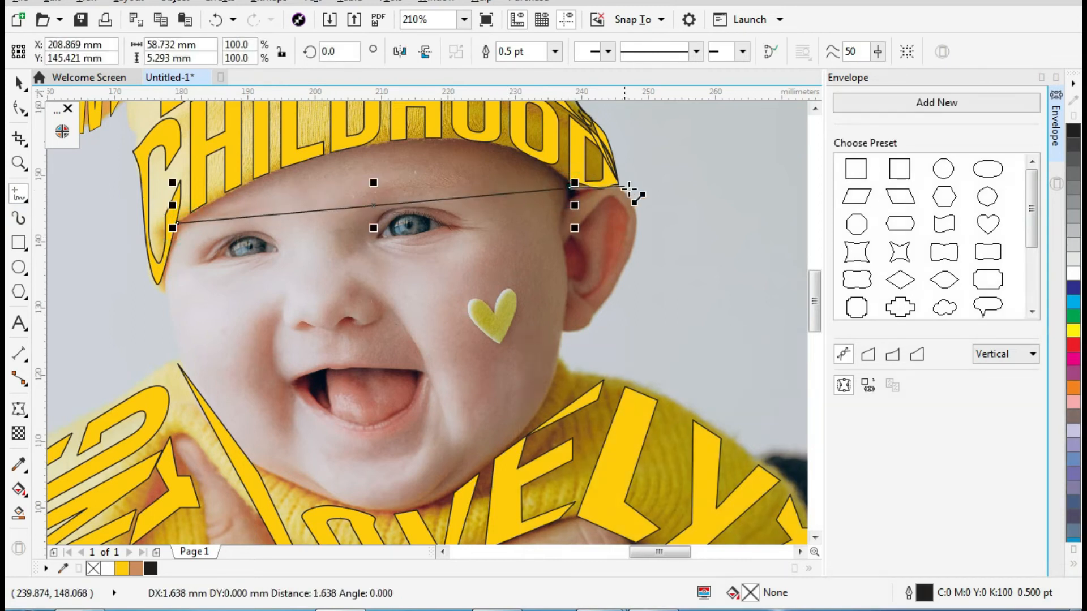
{"action": "left_click", "coordinate": [566, 322]}
{"action": "left_click", "coordinate": [397, 514]}
{"action": "left_click", "coordinate": [176, 359]}
{"action": "left_click", "coordinate": [177, 223]}
Curve the face outline's cheek edge below the hat and its upper edge along the brim under CHILDHOOD.
{"action": "left_click", "coordinate": [18, 107]}
{"action": "left_click_drag", "start_coordinate": [159, 210], "coordinate": [204, 241]}
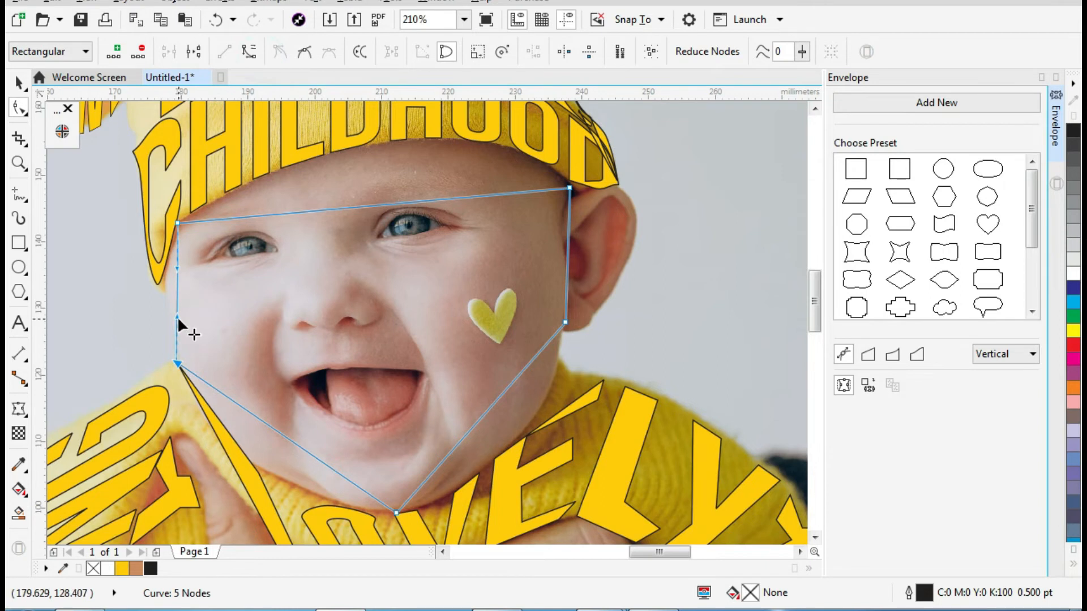
{"action": "left_click_drag", "start_coordinate": [178, 267], "coordinate": [165, 257]}
{"action": "left_click", "coordinate": [249, 51]}
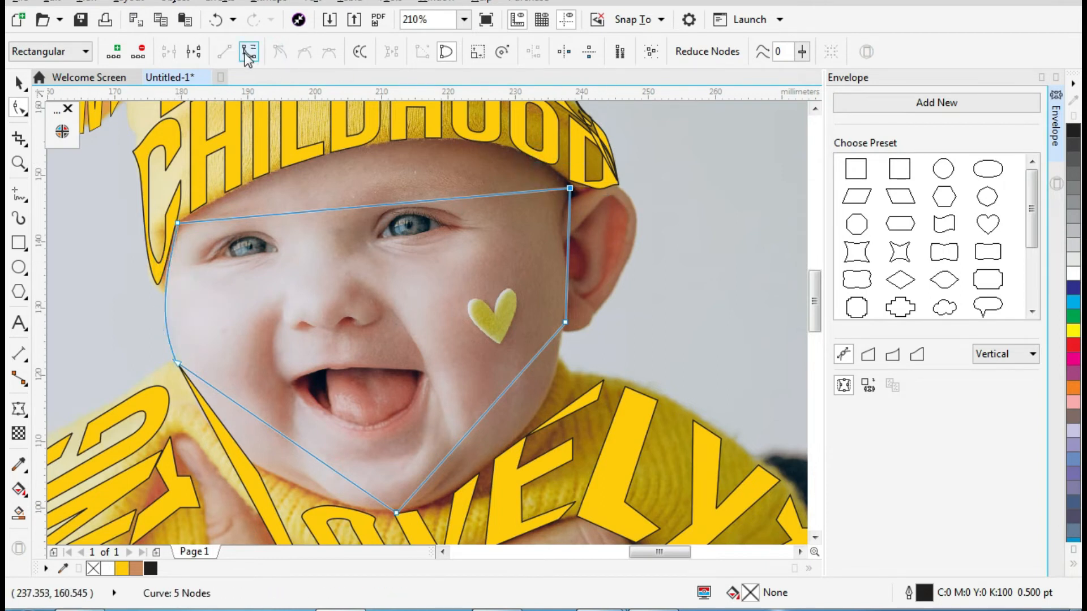
{"action": "left_click_drag", "start_coordinate": [435, 196], "coordinate": [456, 150]}
{"action": "left_click_drag", "start_coordinate": [308, 286], "coordinate": [237, 255]}
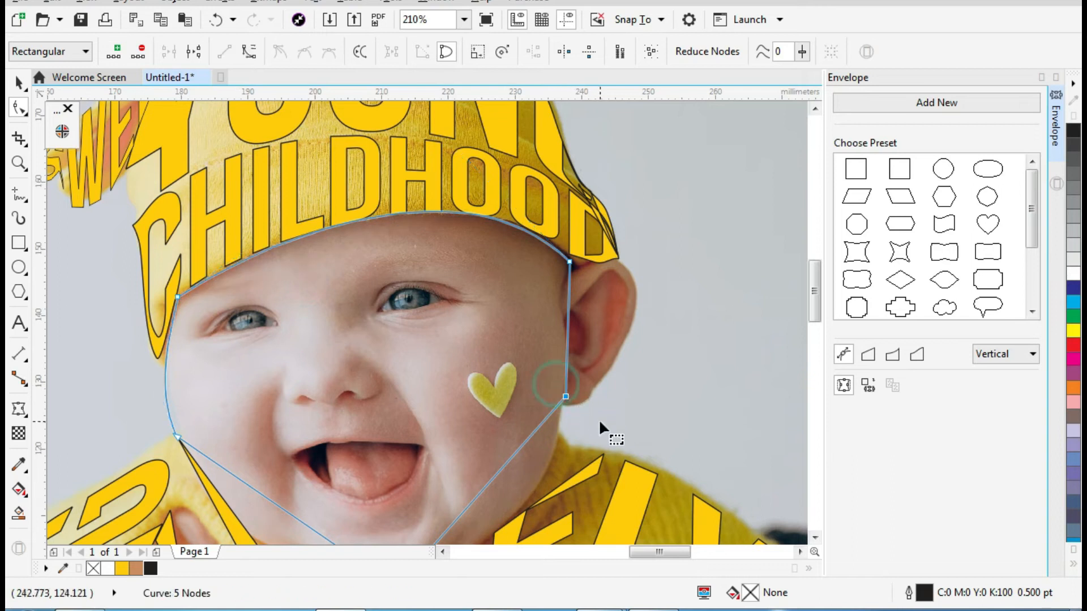
Curve the face outline's ear-side edge so it follows the outer contour of the baby's ear.
{"action": "left_click_drag", "start_coordinate": [548, 291], "coordinate": [617, 229]}
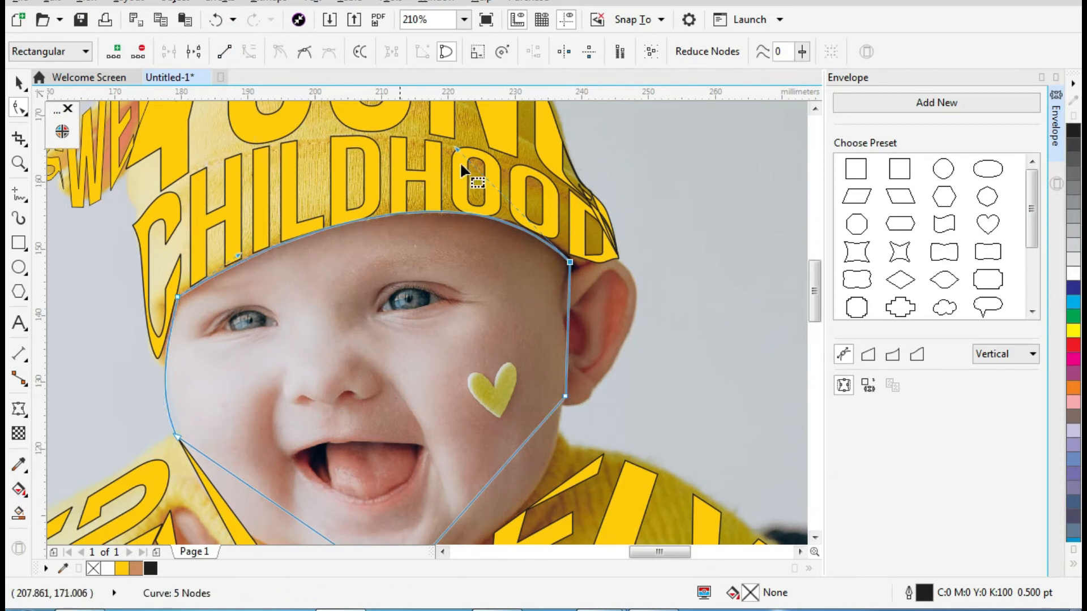
{"action": "left_click_drag", "start_coordinate": [640, 233], "coordinate": [485, 307]}
{"action": "left_click_drag", "start_coordinate": [568, 306], "coordinate": [705, 241]}
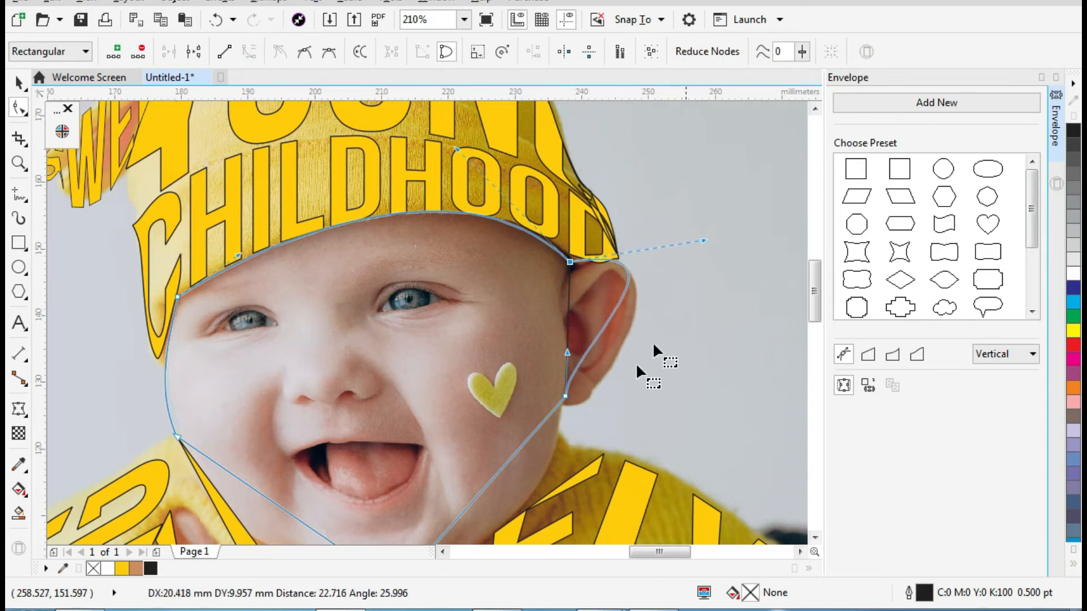
{"action": "left_click_drag", "start_coordinate": [568, 353], "coordinate": [588, 449]}
{"action": "left_click_drag", "start_coordinate": [705, 241], "coordinate": [715, 222]}
Curve the face outline between the ear lobe and the chin to follow the jaw.
{"action": "left_click", "coordinate": [814, 537]}
{"action": "left_click", "coordinate": [814, 537]}
{"action": "left_click", "coordinate": [814, 537]}
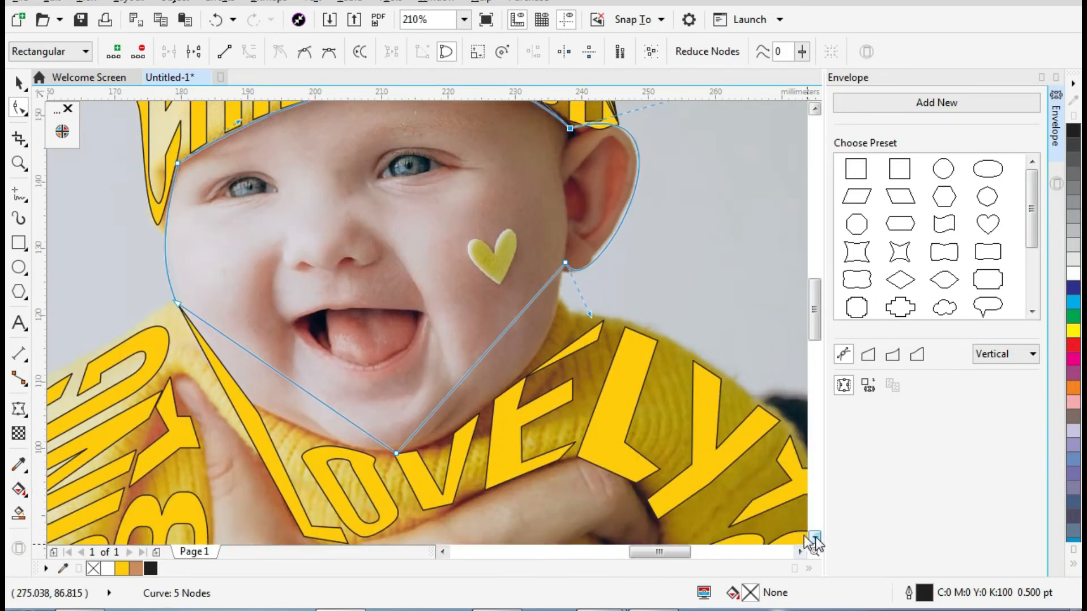
{"action": "left_click", "coordinate": [815, 537]}
{"action": "left_click_drag", "start_coordinate": [459, 353], "coordinate": [357, 451]}
{"action": "left_click", "coordinate": [248, 51]}
{"action": "left_click_drag", "start_coordinate": [507, 282], "coordinate": [550, 373]}
{"action": "left_click_drag", "start_coordinate": [455, 345], "coordinate": [415, 422]}
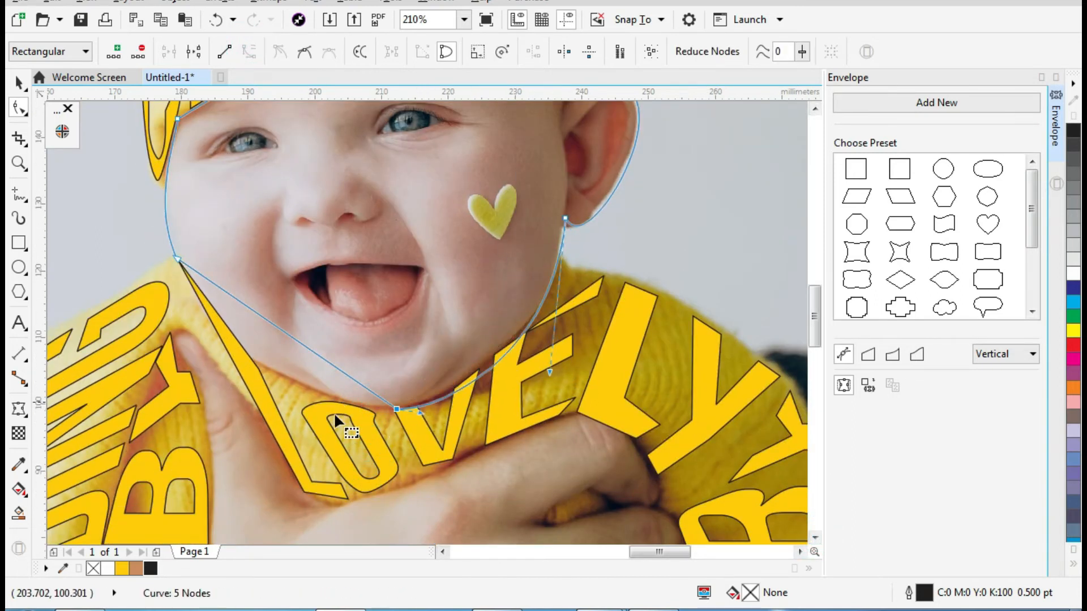
Curve the face outline's remaining straight edge from the chin to the opposite cheek, and deselect the finished outline.
{"action": "left_click_drag", "start_coordinate": [123, 243], "coordinate": [292, 275]}
{"action": "left_click", "coordinate": [247, 50]}
{"action": "left_click_drag", "start_coordinate": [247, 304], "coordinate": [233, 351]}
{"action": "left_click_drag", "start_coordinate": [154, 239], "coordinate": [234, 361]}
{"action": "left_click_drag", "start_coordinate": [325, 358], "coordinate": [311, 406]}
{"action": "key", "text": "z"}
{"action": "right_click", "coordinate": [428, 256]}
{"action": "right_click", "coordinate": [471, 258]}
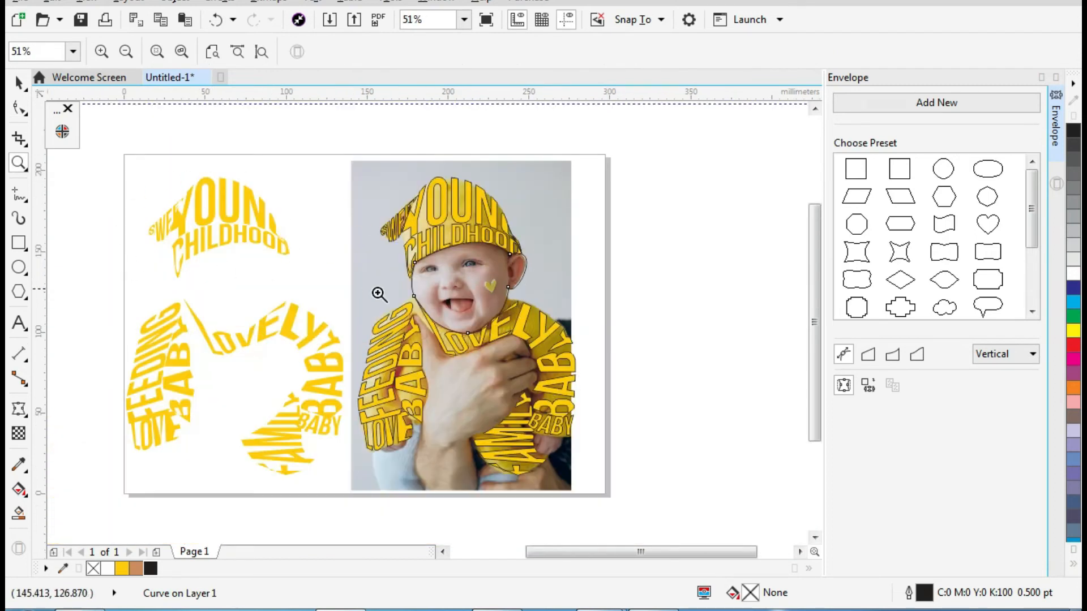
{"action": "left_click", "coordinate": [24, 86]}
{"action": "left_click", "coordinate": [584, 209]}
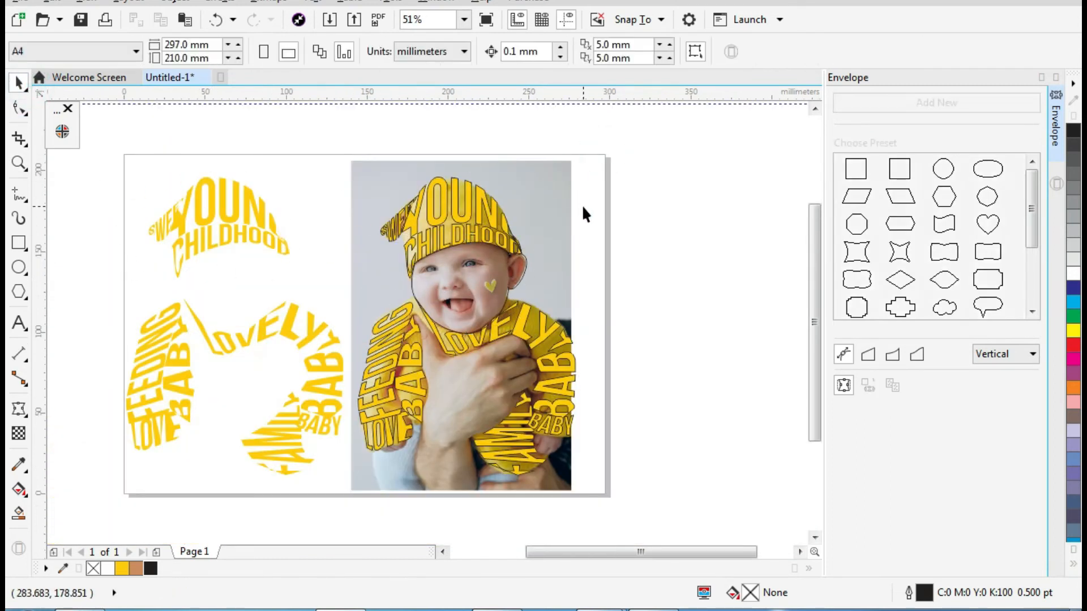
Start a straight-sided outline at the photo's lower edge beside the baby's leg, running under LOVE and up to the adult's thumb tip.
{"action": "key", "text": "z"}
{"action": "left_click_drag", "start_coordinate": [376, 309], "coordinate": [595, 516]}
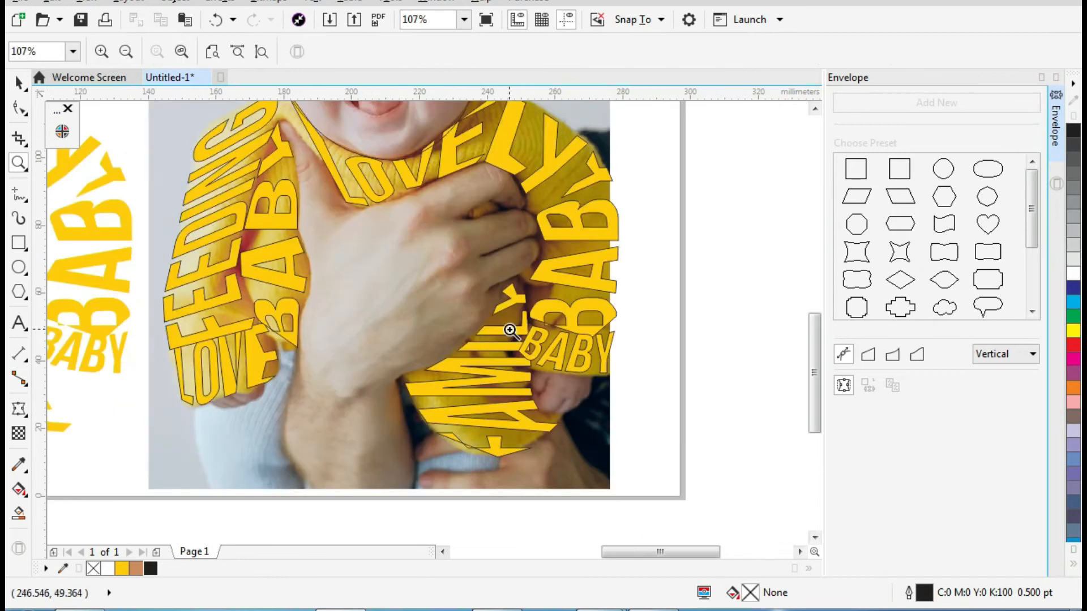
{"action": "right_click", "coordinate": [578, 316]}
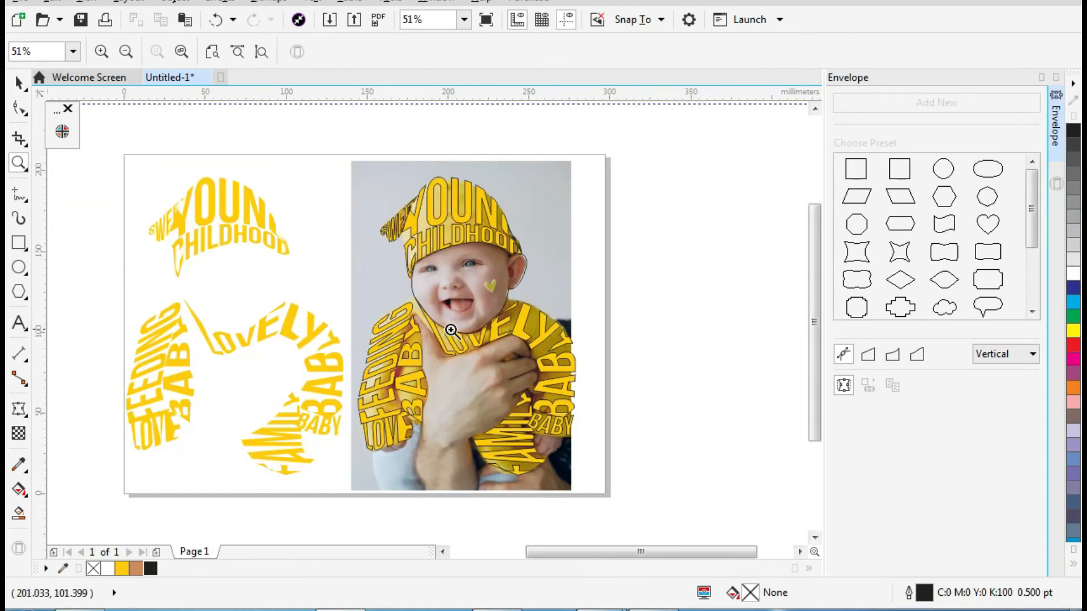
{"action": "left_click_drag", "start_coordinate": [445, 459], "coordinate": [641, 522]}
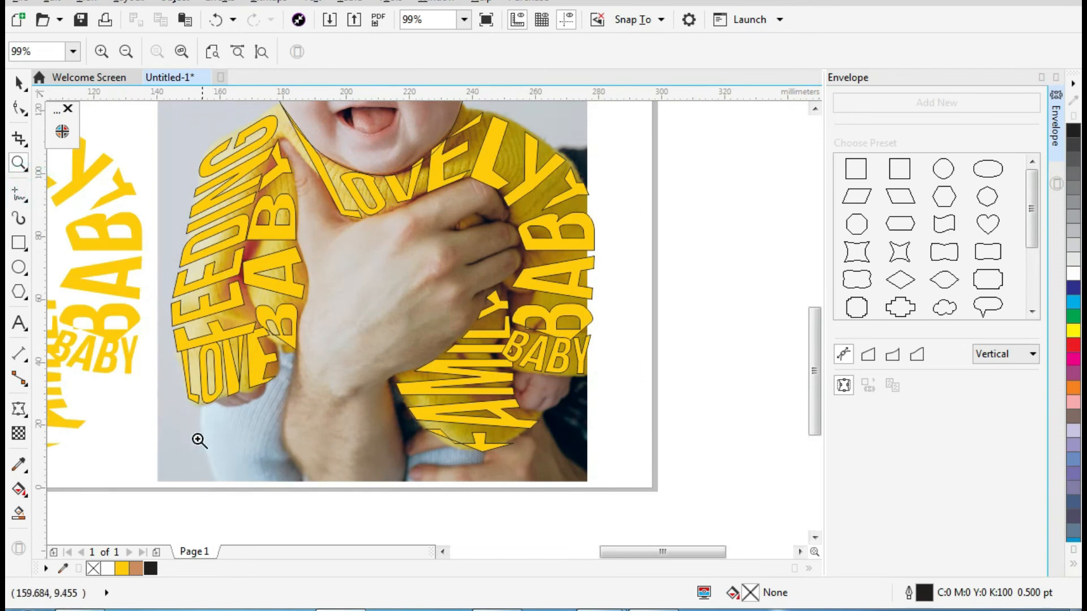
{"action": "key", "text": "F5"}
{"action": "left_click", "coordinate": [212, 487]}
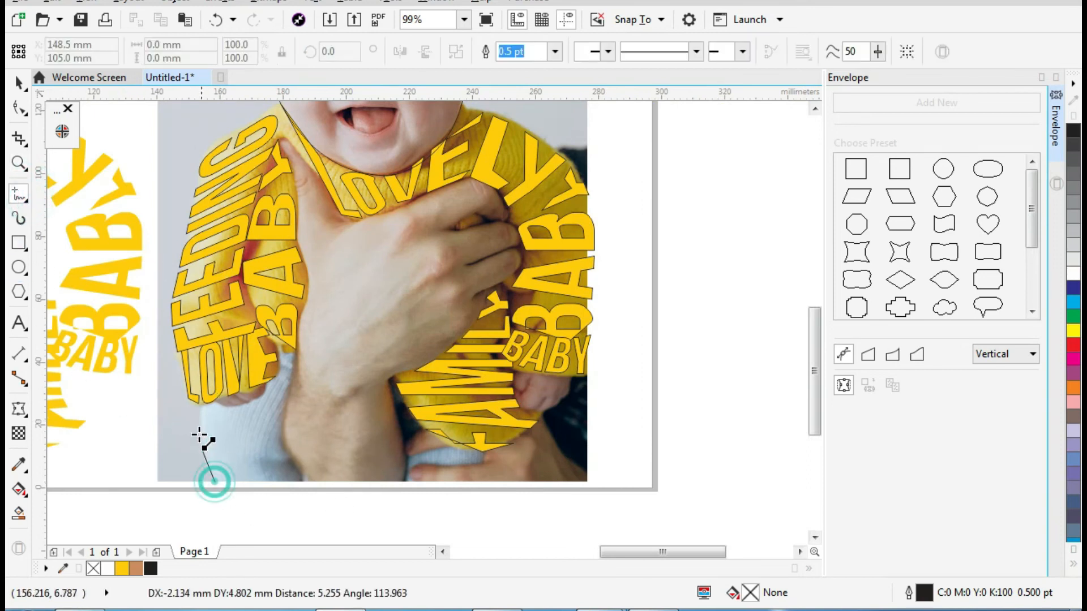
{"action": "left_click", "coordinate": [212, 390]}
{"action": "left_click", "coordinate": [267, 381]}
{"action": "left_click", "coordinate": [283, 351]}
{"action": "left_click", "coordinate": [296, 355]}
{"action": "left_click", "coordinate": [279, 133]}
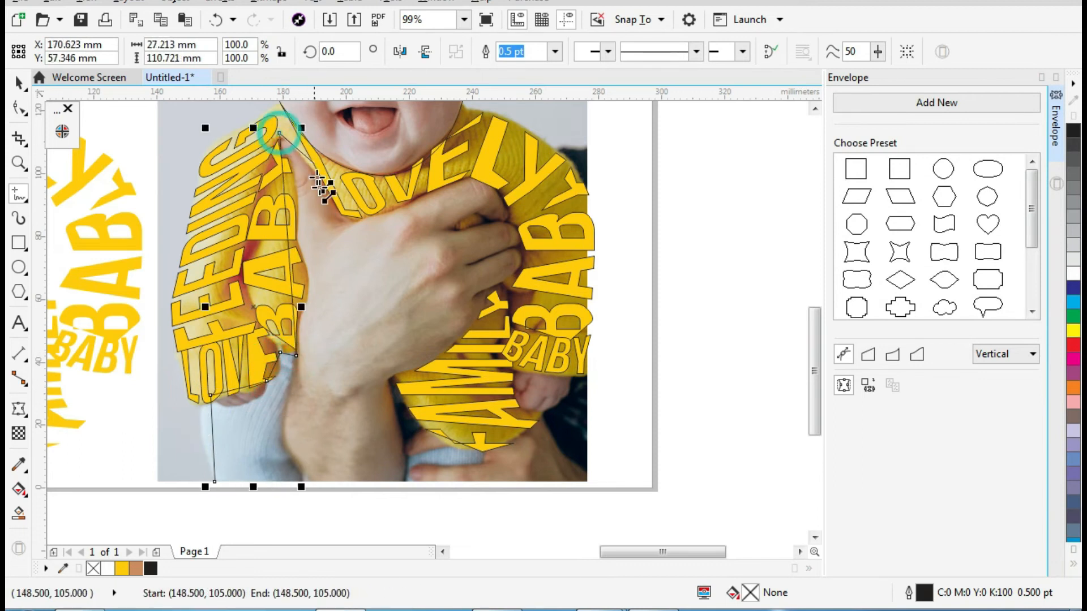
Continue the outline from the thumb base across the knuckles, around the finger gap and fingertips, and back under the hand beside FAMILY.
{"action": "left_click", "coordinate": [345, 215]}
{"action": "left_click", "coordinate": [511, 208]}
{"action": "left_click", "coordinate": [490, 217]}
{"action": "left_click", "coordinate": [445, 227]}
{"action": "left_click", "coordinate": [520, 230]}
{"action": "left_click", "coordinate": [522, 274]}
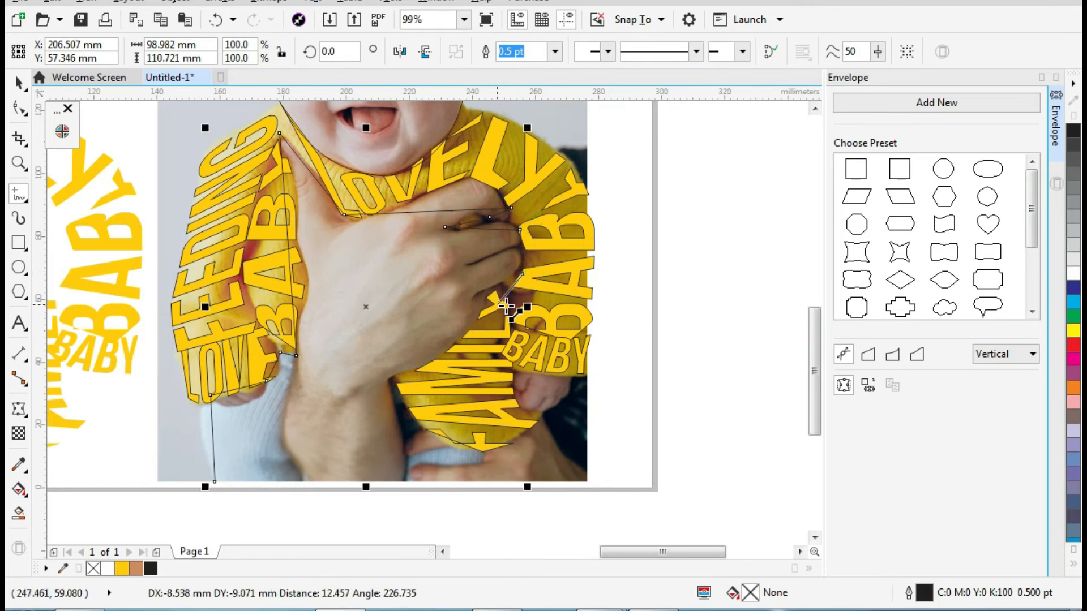
{"action": "left_click", "coordinate": [482, 303]}
{"action": "left_click", "coordinate": [393, 383]}
Continue the outline below FAMILY, around the baby's small hand and to the photo's lower corner, closing it at the starting point.
{"action": "left_click", "coordinate": [511, 452]}
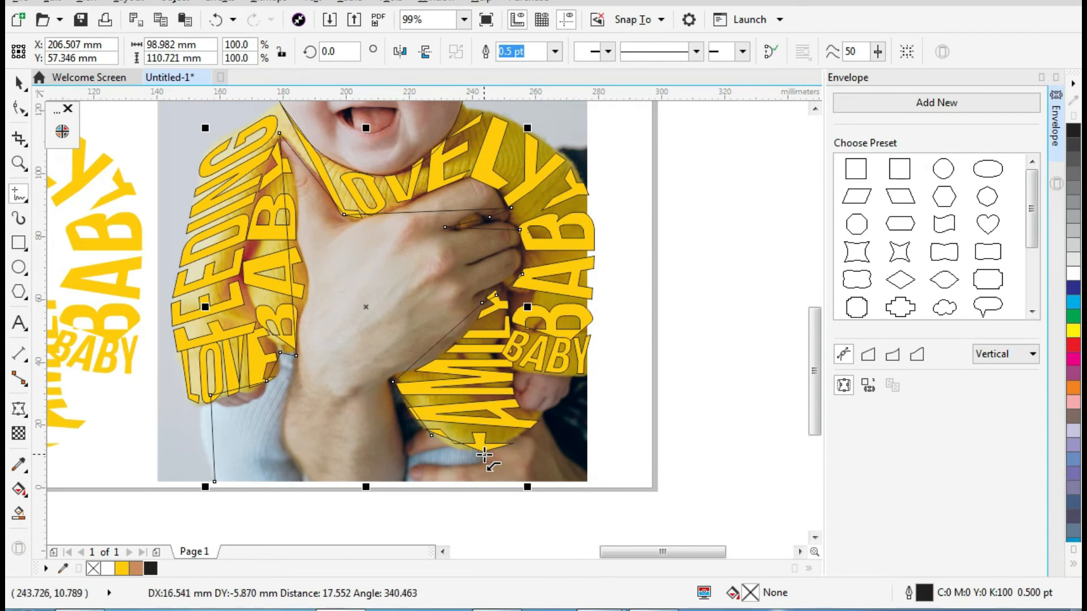
{"action": "left_click", "coordinate": [549, 412]}
{"action": "left_click", "coordinate": [512, 394]}
{"action": "left_click", "coordinate": [517, 374]}
{"action": "left_click", "coordinate": [584, 378]}
{"action": "left_click", "coordinate": [587, 483]}
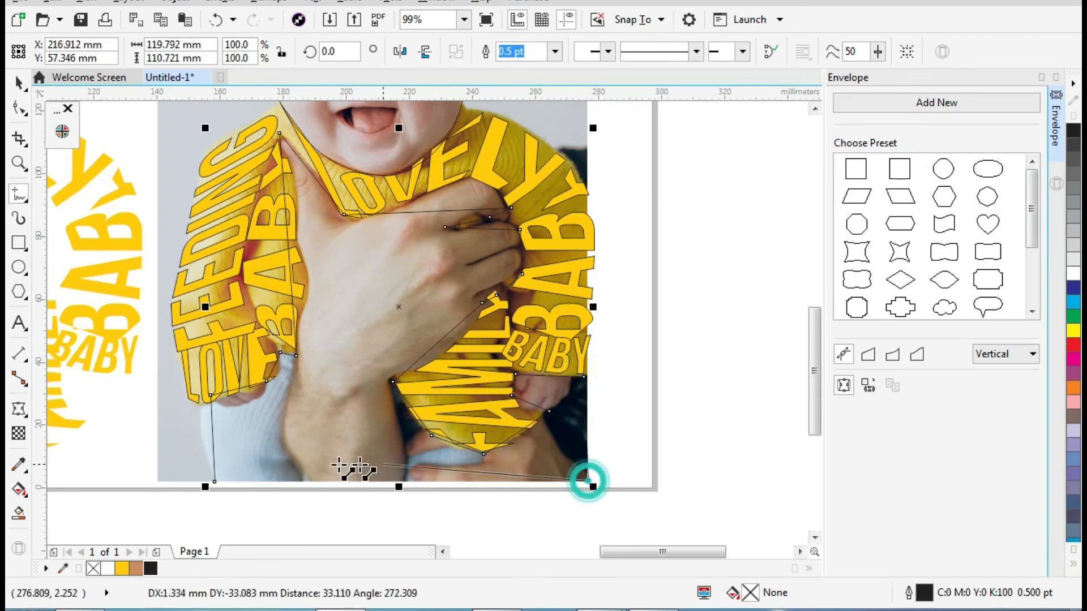
{"action": "left_click", "coordinate": [213, 486]}
Curve the hand outline's first edge along the baby's leg and move its upper node to the sleeve corner below LOVE.
{"action": "key", "text": "z"}
{"action": "left_click", "coordinate": [19, 107]}
{"action": "left_click_drag", "start_coordinate": [332, 137], "coordinate": [228, 236]}
{"action": "left_click", "coordinate": [247, 50]}
{"action": "left_click_drag", "start_coordinate": [280, 385], "coordinate": [236, 288]}
{"action": "left_click_drag", "start_coordinate": [264, 198], "coordinate": [240, 231]}
{"action": "left_click_drag", "start_coordinate": [192, 316], "coordinate": [241, 315]}
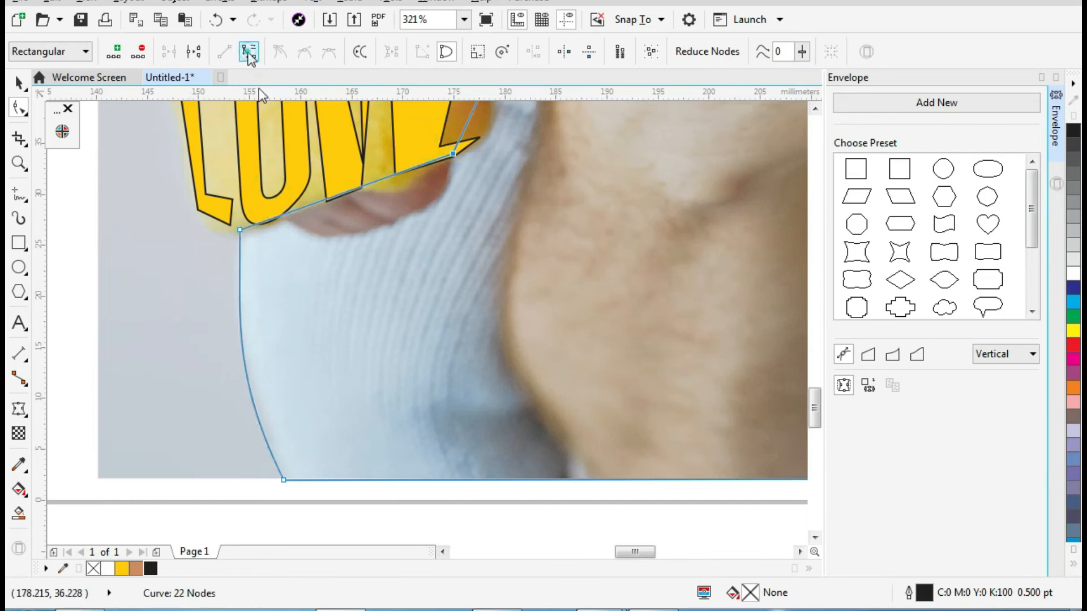
Add a node below the word LOVE and curve the outline around the underside of the baby's small hand.
{"action": "left_click_drag", "start_coordinate": [313, 214], "coordinate": [289, 217]}
{"action": "double_click", "coordinate": [294, 236]}
{"action": "left_click_drag", "start_coordinate": [363, 225], "coordinate": [333, 265]}
Move the outline's sleeve node to the lower tip of BABY and curve the neighbouring edge beside LOVE along the cuff.
{"action": "key", "text": "z"}
{"action": "scroll", "coordinate": [196, 198], "scroll_direction": "down", "scroll_amount": 3}
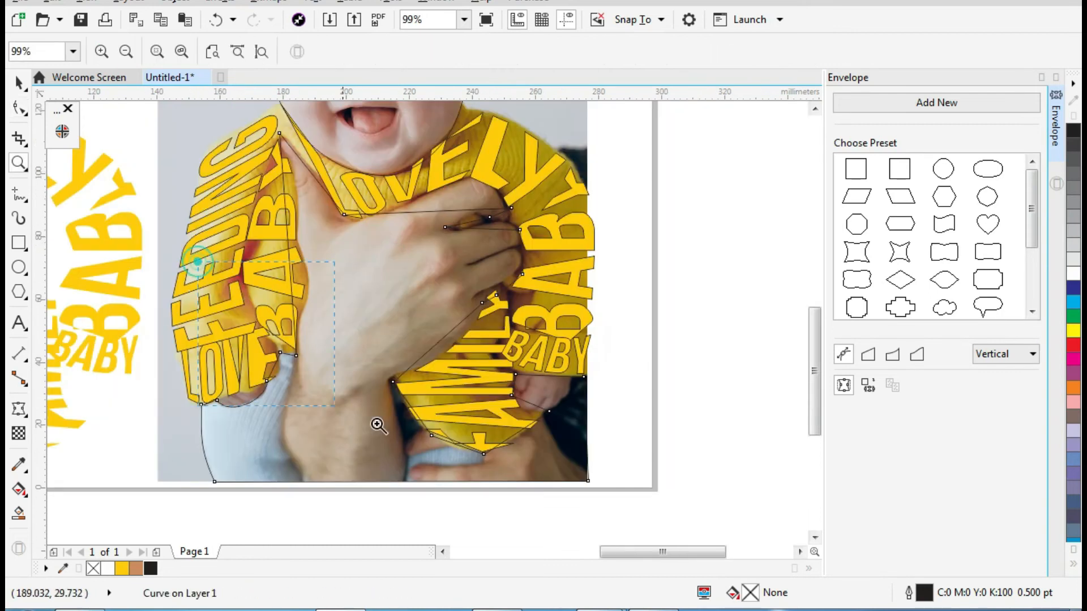
{"action": "scroll", "coordinate": [377, 425], "scroll_direction": "up", "scroll_amount": 2}
{"action": "key", "text": "F10"}
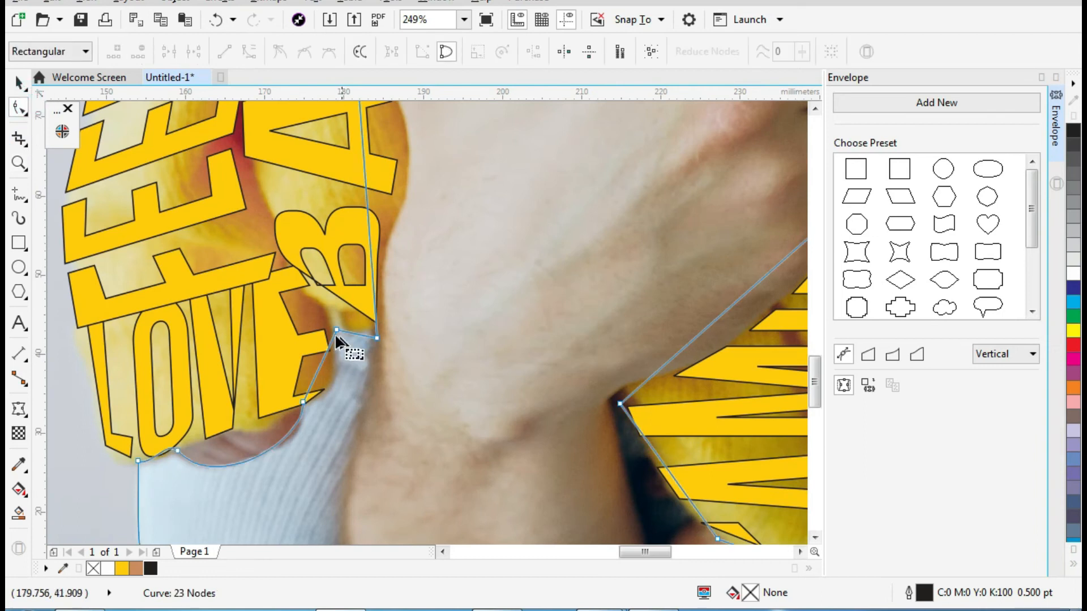
{"action": "left_click", "coordinate": [304, 402]}
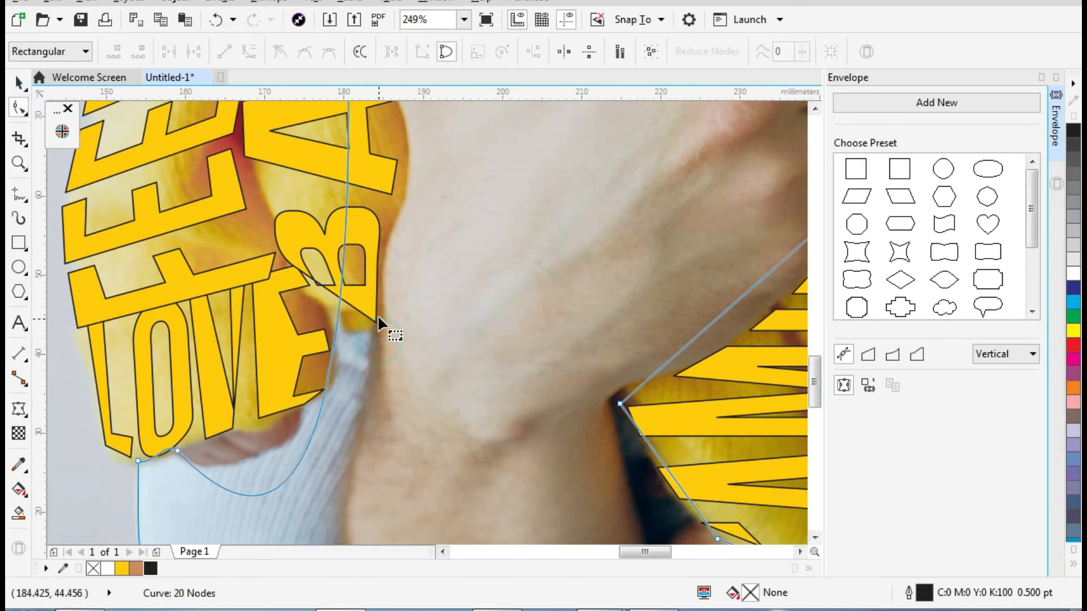
{"action": "left_click_drag", "start_coordinate": [377, 338], "coordinate": [377, 318]}
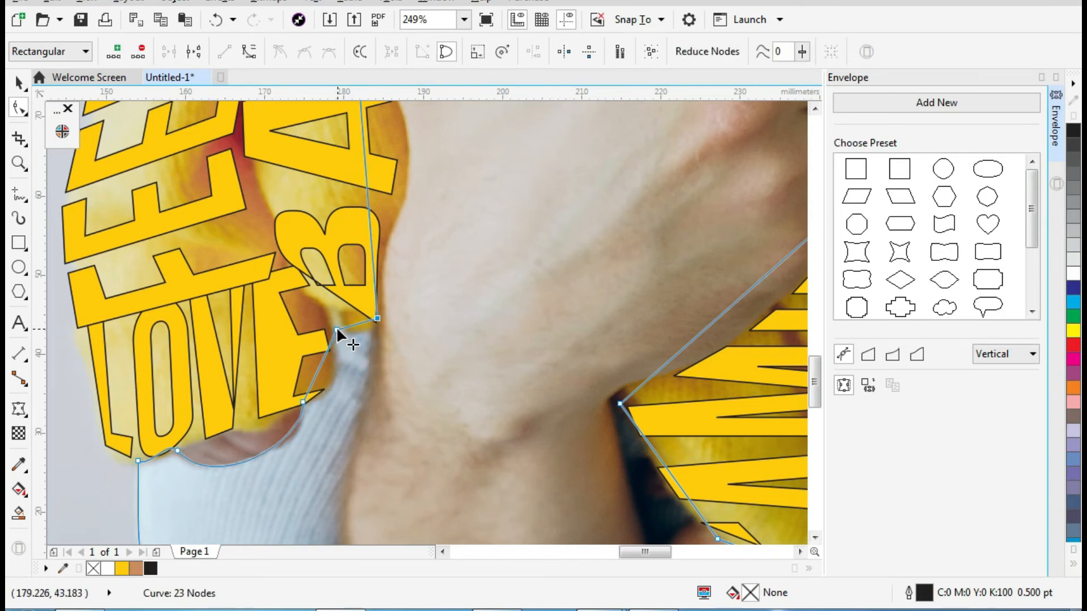
{"action": "left_click", "coordinate": [248, 52]}
{"action": "left_click_drag", "start_coordinate": [316, 372], "coordinate": [357, 388]}
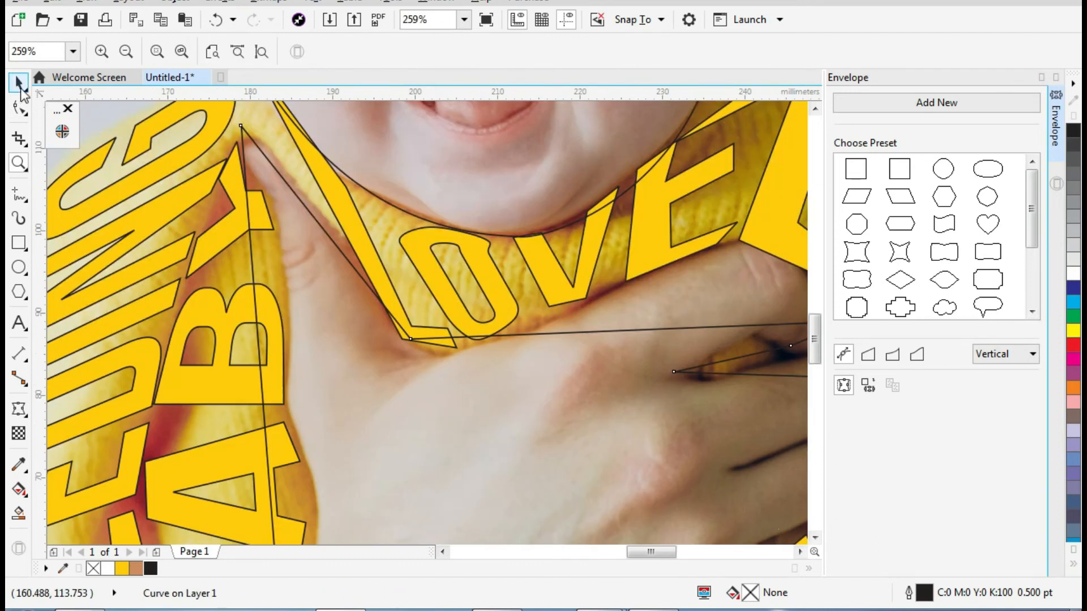
Move the outline's thumb-tip node down to the fingertip and curve the edge beside BABY along the thumb.
{"action": "left_click", "coordinate": [18, 108]}
{"action": "left_click_drag", "start_coordinate": [242, 127], "coordinate": [243, 144]}
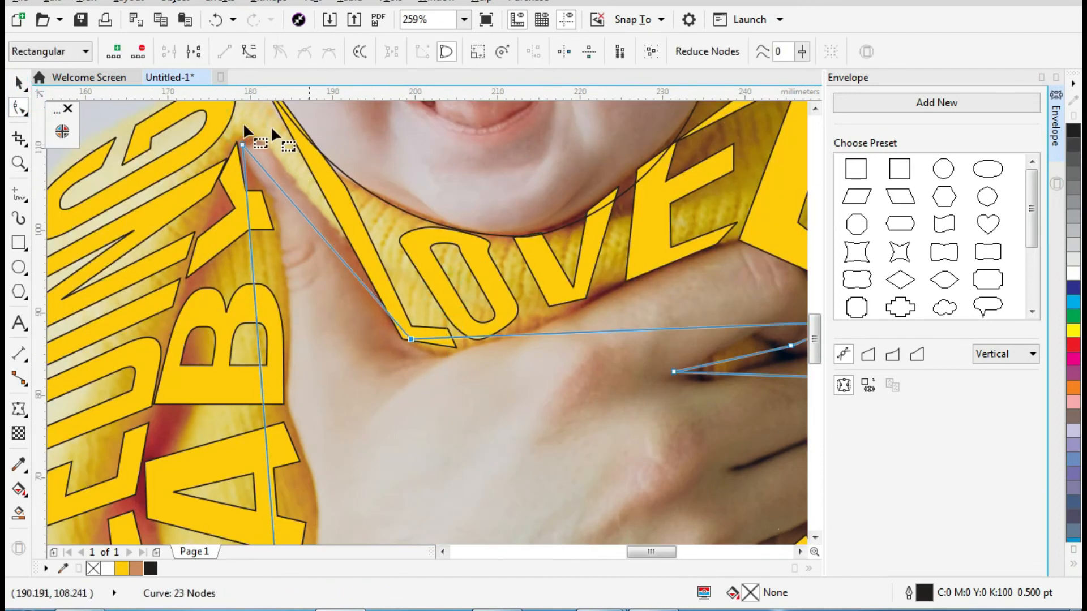
{"action": "left_click_drag", "start_coordinate": [257, 324], "coordinate": [321, 242]}
Add a cusp node beside the first B of BABY and curve the edge below it around the sleeve bulge to the wrist.
{"action": "left_click", "coordinate": [815, 536]}
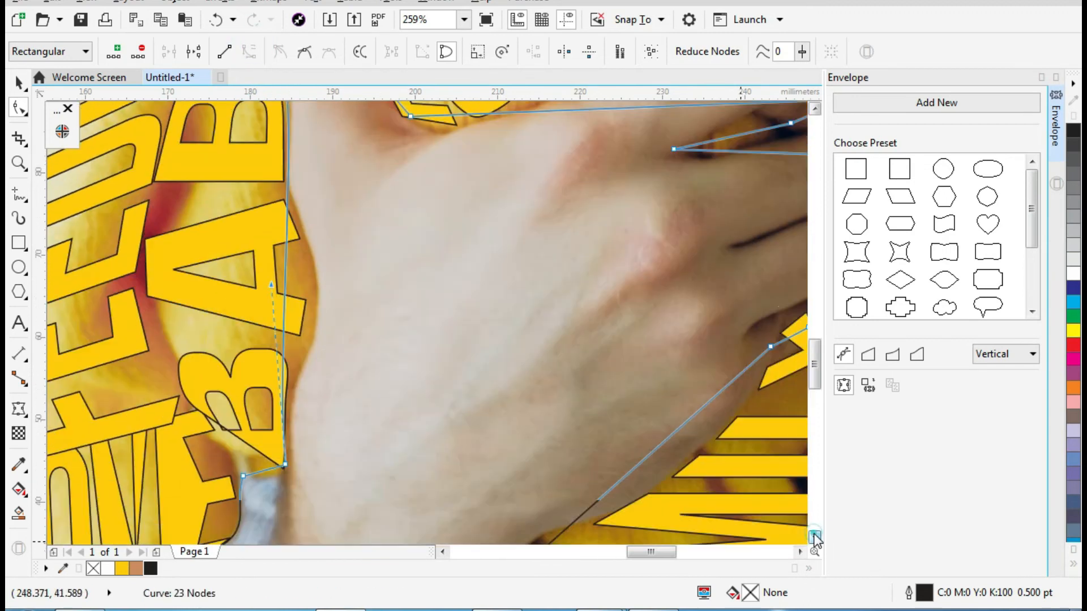
{"action": "double_click", "coordinate": [287, 184]}
{"action": "left_click_drag", "start_coordinate": [287, 278], "coordinate": [312, 243]}
{"action": "key", "text": "ctrl+z"}
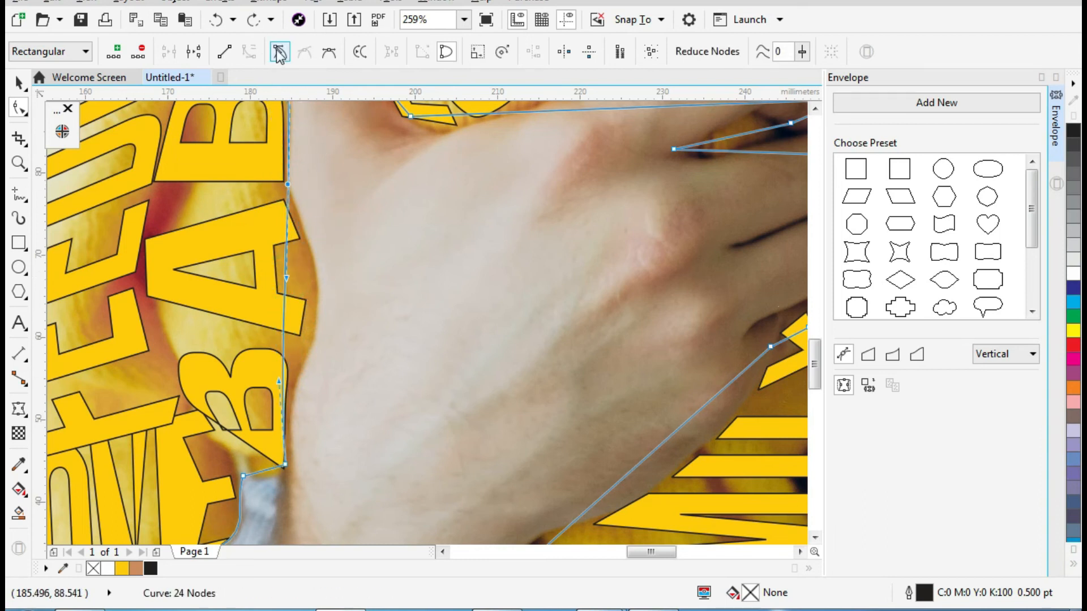
{"action": "left_click_drag", "start_coordinate": [297, 281], "coordinate": [359, 296]}
{"action": "left_click_drag", "start_coordinate": [283, 400], "coordinate": [274, 381]}
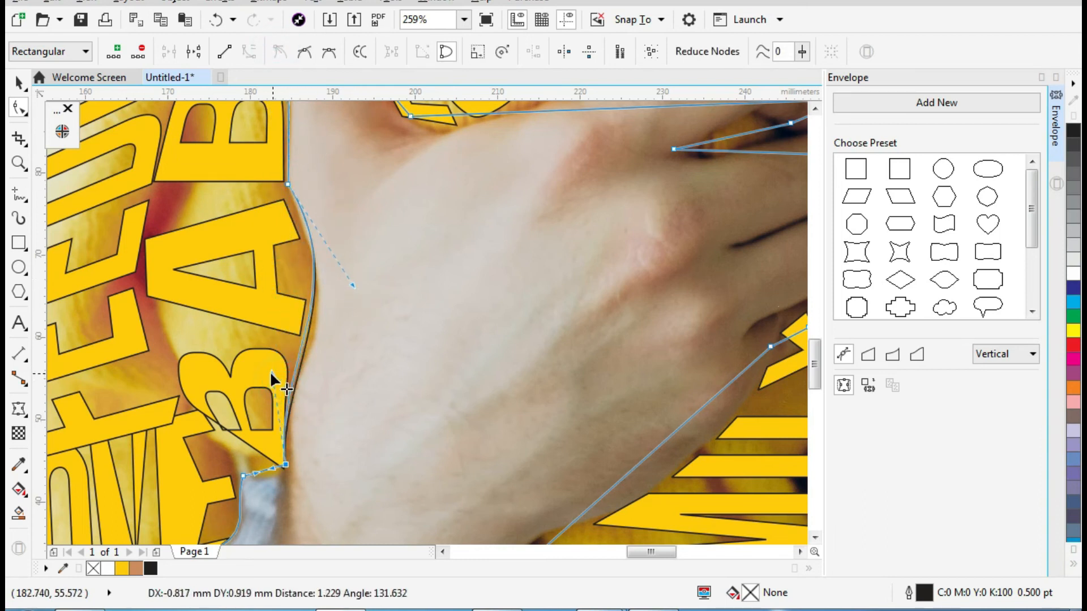
Curve the outline from the thumb tip to the thumb base along the upper edge of the thumb.
{"action": "key", "text": "z"}
{"action": "key", "text": "F3"}
{"action": "left_click_drag", "start_coordinate": [223, 116], "coordinate": [483, 266]}
{"action": "key", "text": "F10"}
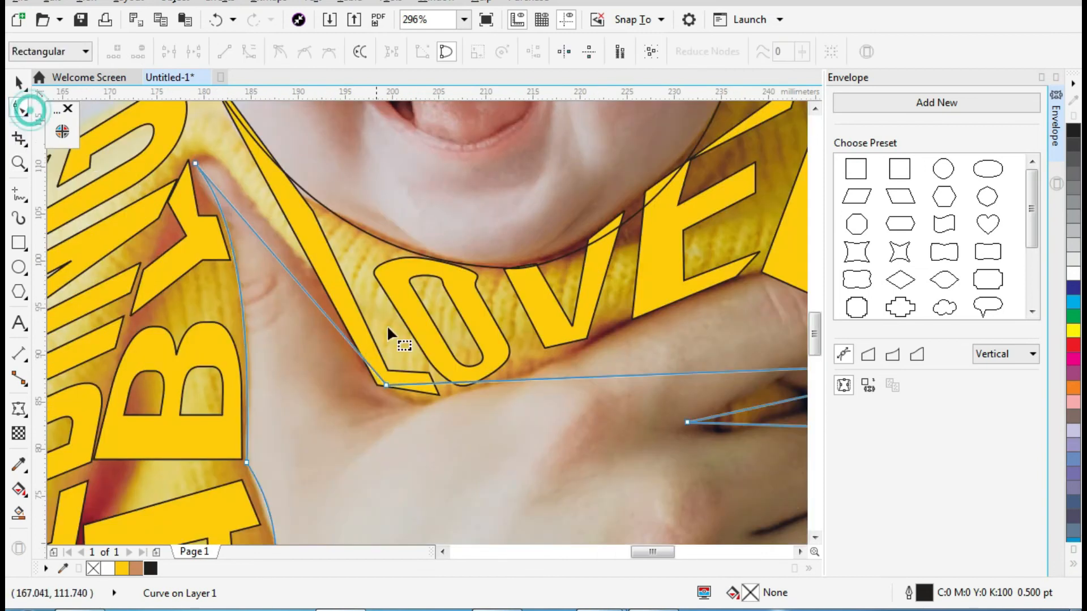
{"action": "left_click_drag", "start_coordinate": [260, 237], "coordinate": [244, 147]}
Curve the outline from the thumb base over the back of the hand and knuckles, just under the word LOVELY.
{"action": "key", "text": "z"}
{"action": "key", "text": "F3"}
{"action": "left_click_drag", "start_coordinate": [283, 109], "coordinate": [578, 281]}
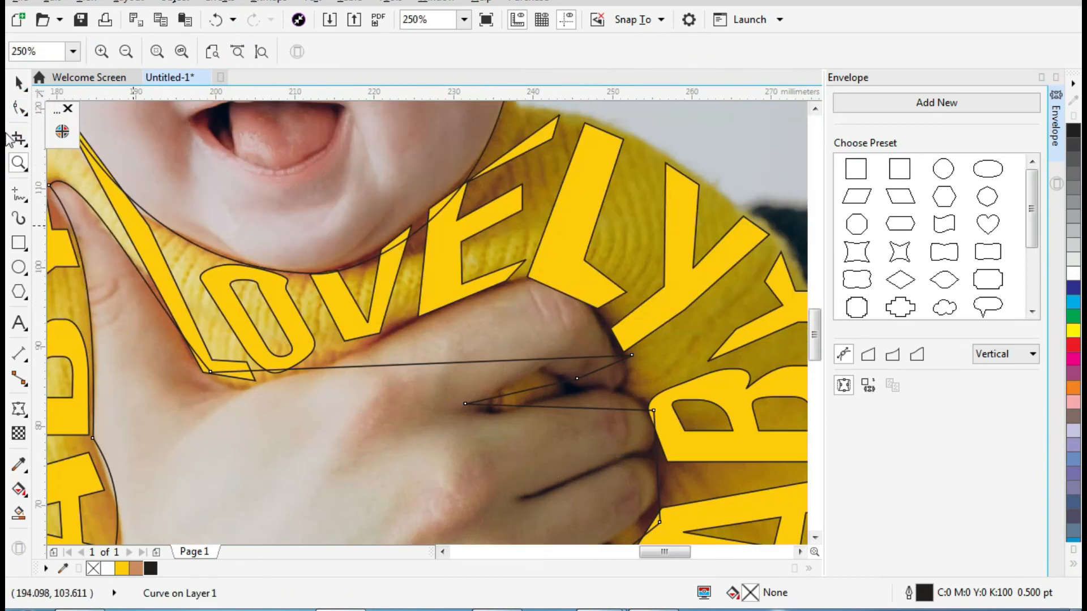
{"action": "key", "text": "F10"}
{"action": "left_click", "coordinate": [211, 372]}
{"action": "left_click", "coordinate": [247, 55]}
{"action": "left_click_drag", "start_coordinate": [493, 362], "coordinate": [501, 176]}
{"action": "left_click_drag", "start_coordinate": [349, 368], "coordinate": [351, 426]}
Curve the outline around the first fingertip and fit its nodes and edges to the gap between the first two fingers.
{"action": "left_click", "coordinate": [248, 52]}
{"action": "left_click_drag", "start_coordinate": [594, 369], "coordinate": [627, 380]}
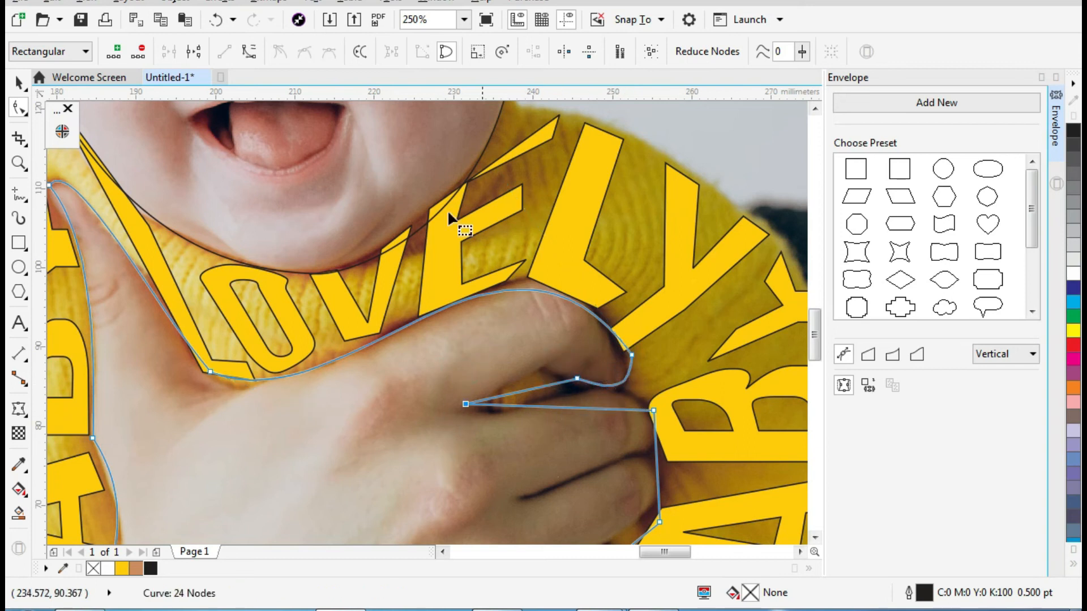
{"action": "left_click", "coordinate": [531, 370]}
{"action": "left_click_drag", "start_coordinate": [544, 387], "coordinate": [545, 375]}
{"action": "left_click_drag", "start_coordinate": [654, 410], "coordinate": [613, 387]}
{"action": "left_click_drag", "start_coordinate": [504, 399], "coordinate": [497, 414]}
Add a node at the lower end of the second fingertip and curve the outline around that finger.
{"action": "double_click", "coordinate": [636, 456]}
{"action": "left_click_drag", "start_coordinate": [636, 456], "coordinate": [660, 448]}
{"action": "left_click", "coordinate": [630, 407]}
{"action": "left_click_drag", "start_coordinate": [630, 406], "coordinate": [647, 404]}
Add a node in the crease below the second finger and curve the outline around the third fingertip.
{"action": "left_click", "coordinate": [815, 537]}
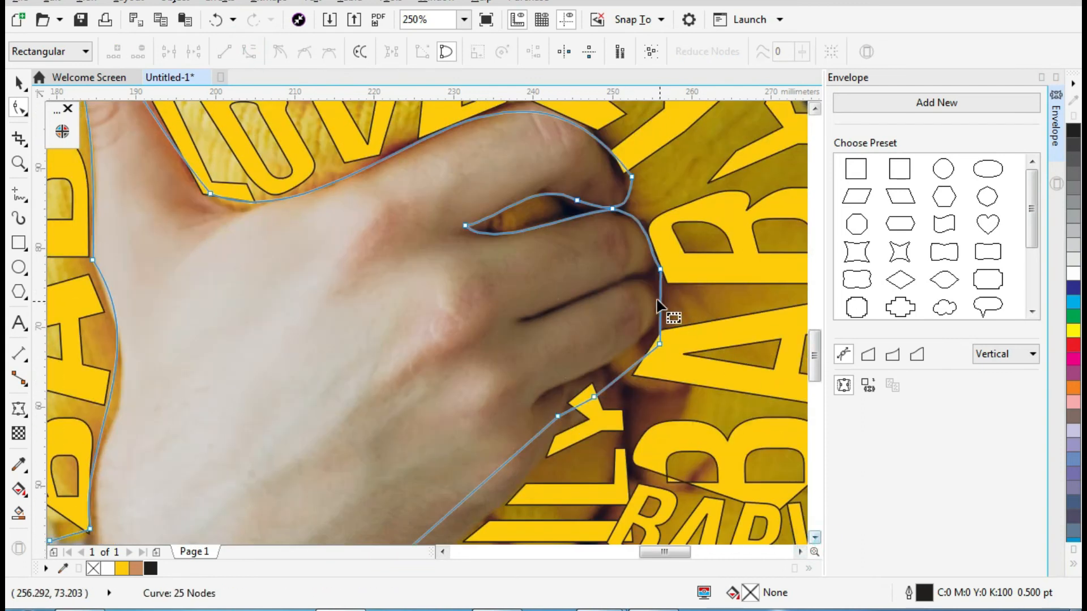
{"action": "double_click", "coordinate": [663, 294]}
{"action": "left_click_drag", "start_coordinate": [660, 295], "coordinate": [633, 280]}
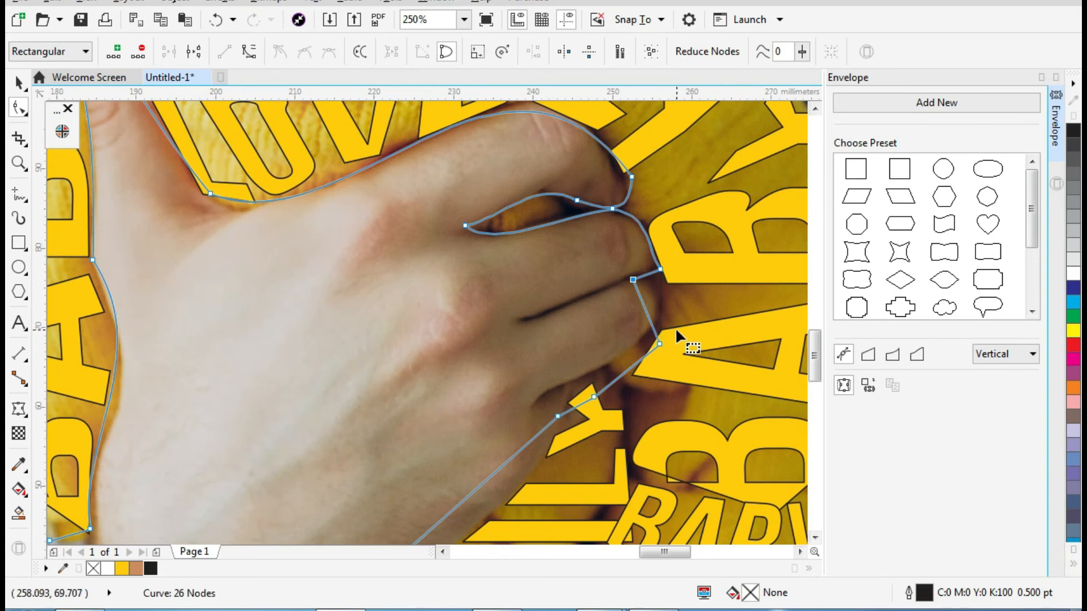
{"action": "left_click", "coordinate": [249, 53]}
{"action": "left_click_drag", "start_coordinate": [660, 344], "coordinate": [663, 319]}
Fit the outline to the lowest finger above FAMILY by adding a node, deleting a surplus one and curving the edges.
{"action": "double_click", "coordinate": [616, 375]}
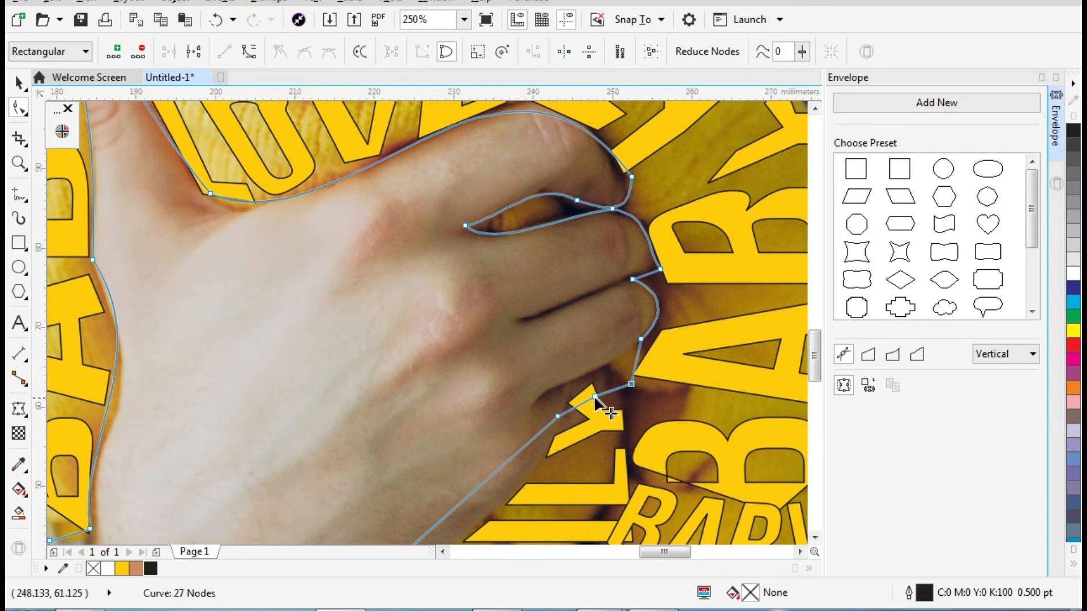
{"action": "left_click", "coordinate": [579, 407]}
{"action": "left_click_drag", "start_coordinate": [585, 396], "coordinate": [573, 390]}
{"action": "key", "text": "Delete"}
{"action": "left_click", "coordinate": [621, 325]}
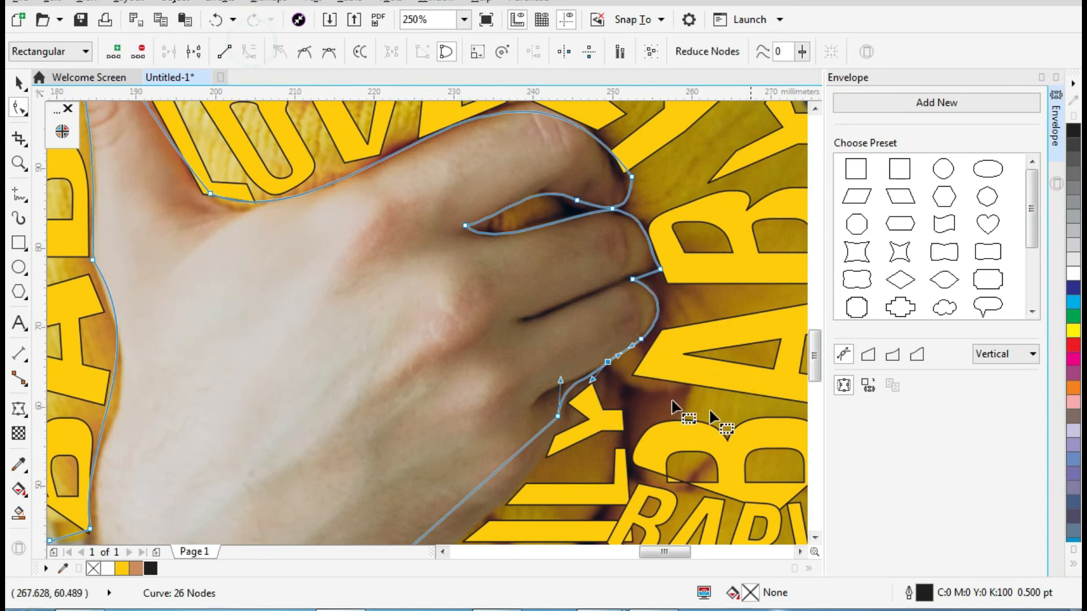
{"action": "key", "text": "z"}
{"action": "key", "text": "F3"}
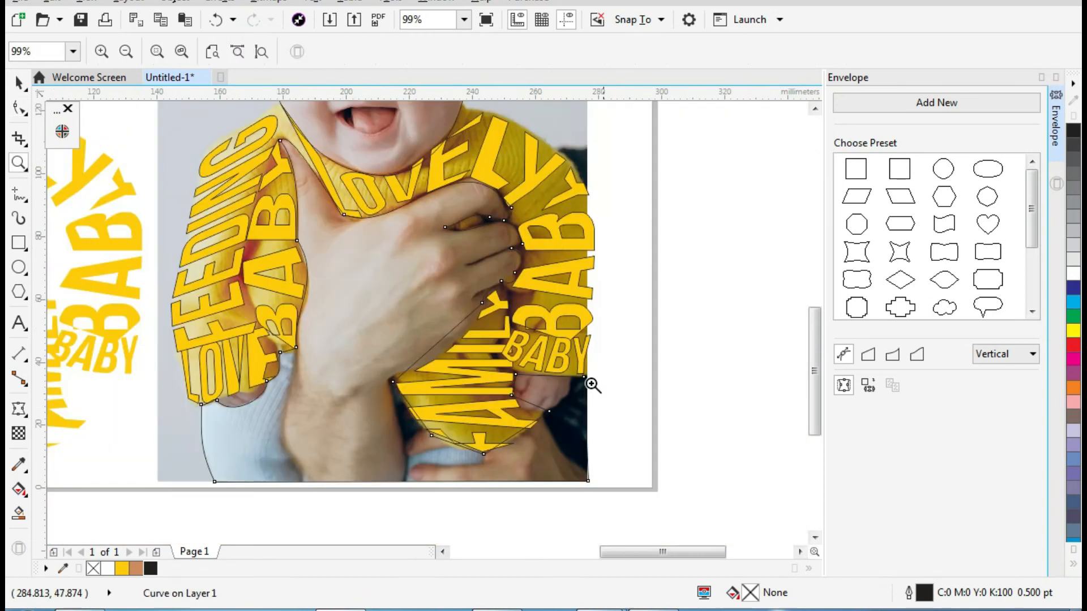
Convert the straight outline edge between the lowest finger and the wrist to a curve that follows the hand.
{"action": "left_click", "coordinate": [410, 391]}
{"action": "key", "text": "F10"}
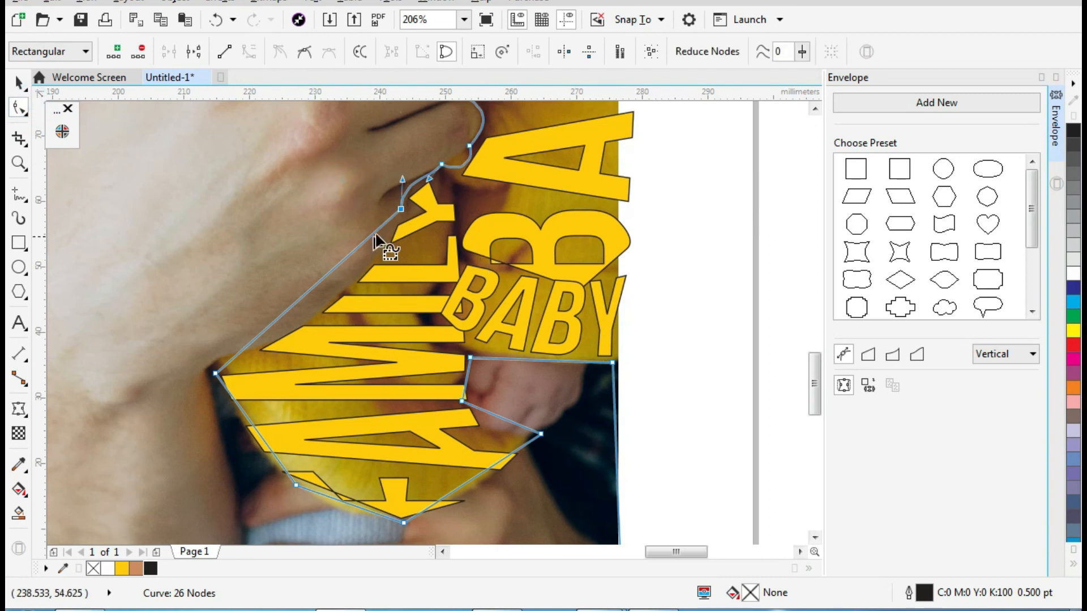
{"action": "left_click", "coordinate": [247, 51]}
{"action": "left_click_drag", "start_coordinate": [279, 327], "coordinate": [375, 280]}
{"action": "left_click", "coordinate": [401, 208]}
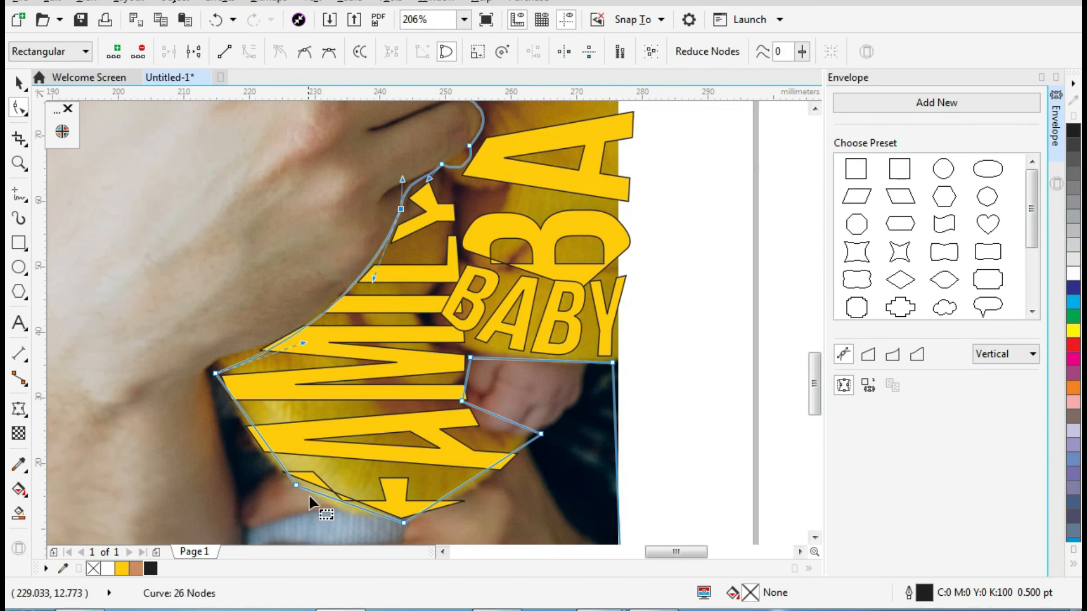
Convert the two outline edges around the lower-left side of FAMILY to curves that follow the hem of the clothing.
{"action": "left_click", "coordinate": [813, 538]}
{"action": "left_click", "coordinate": [248, 51]}
{"action": "left_click_drag", "start_coordinate": [242, 321], "coordinate": [269, 385]}
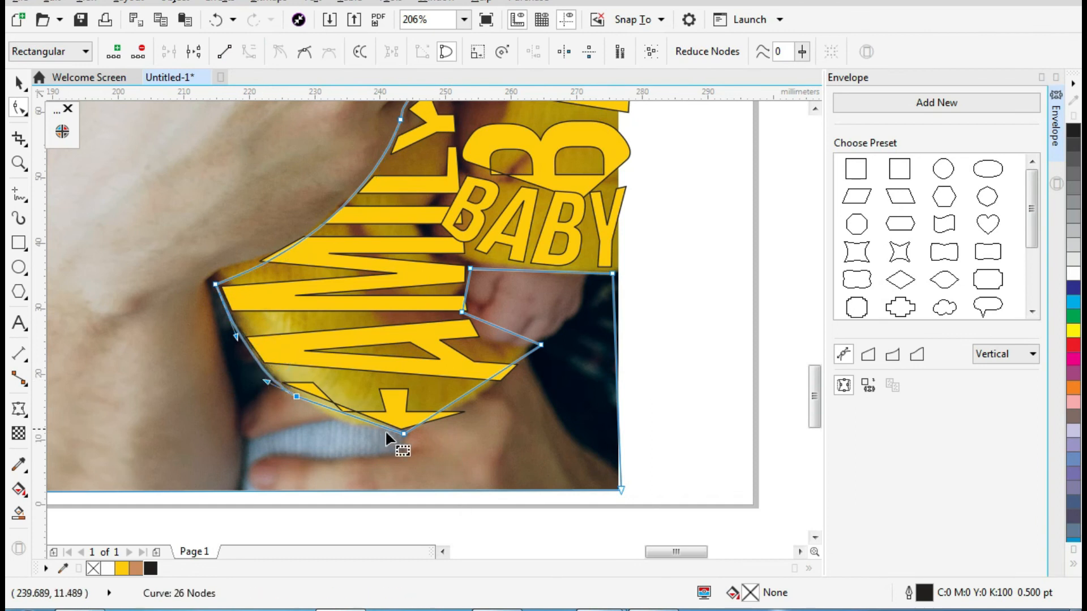
{"action": "left_click", "coordinate": [248, 51]}
{"action": "left_click_drag", "start_coordinate": [333, 408], "coordinate": [371, 433]}
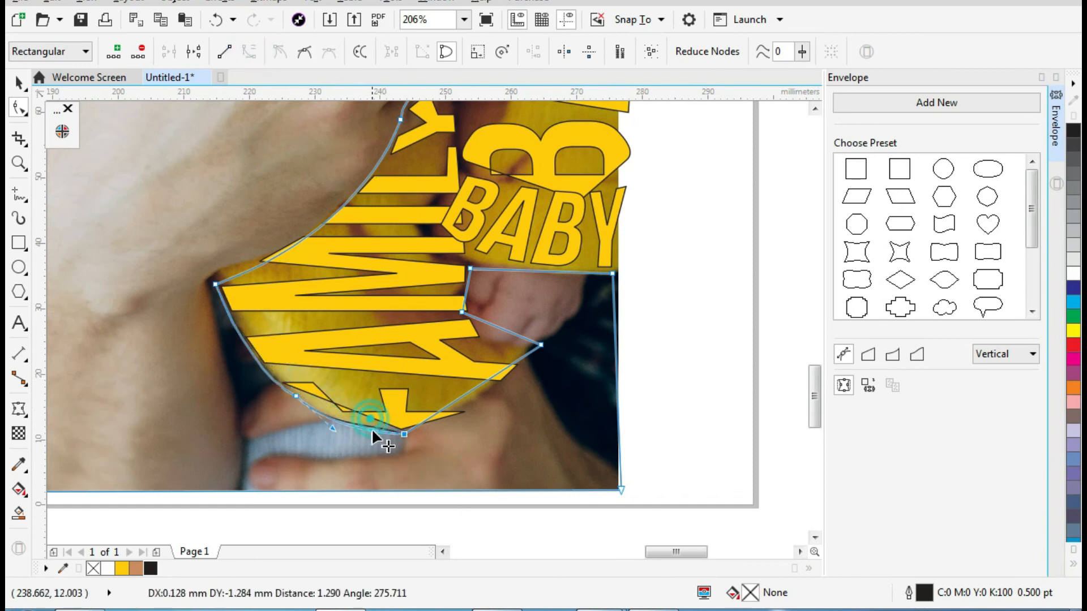
Reposition the outline nodes around the baby's lower hand to fit the ends of FAMILY and the underside of BABY.
{"action": "left_click", "coordinate": [532, 351]}
{"action": "left_click_drag", "start_coordinate": [543, 346], "coordinate": [527, 362]}
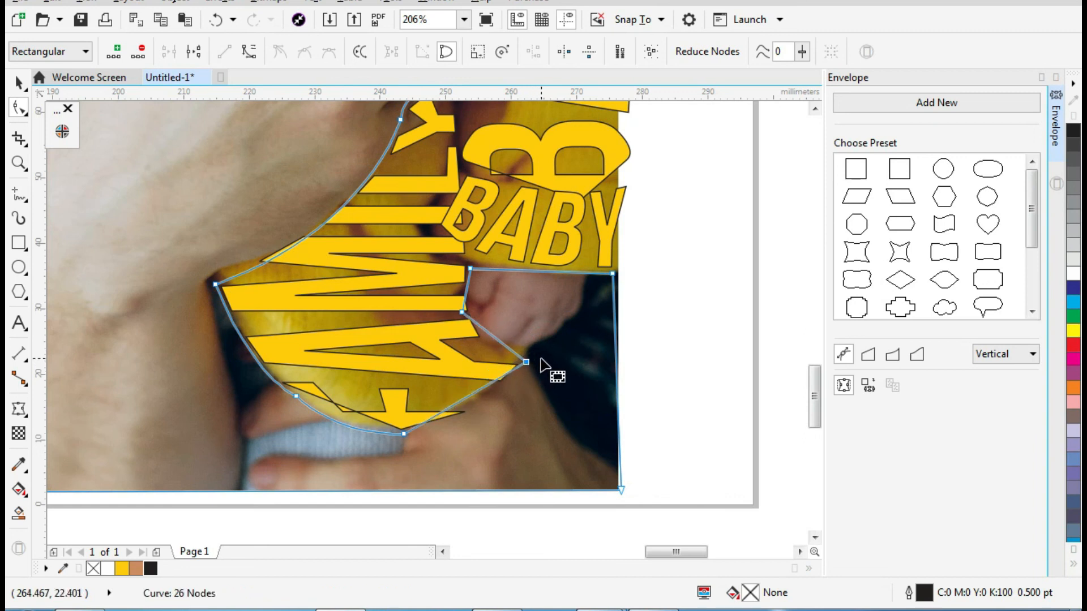
{"action": "left_click_drag", "start_coordinate": [470, 270], "coordinate": [469, 259]}
{"action": "left_click_drag", "start_coordinate": [614, 273], "coordinate": [620, 268]}
{"action": "key", "text": "z"}
{"action": "scroll", "coordinate": [589, 285], "scroll_direction": "down", "scroll_amount": 4}
{"action": "key", "text": "space"}
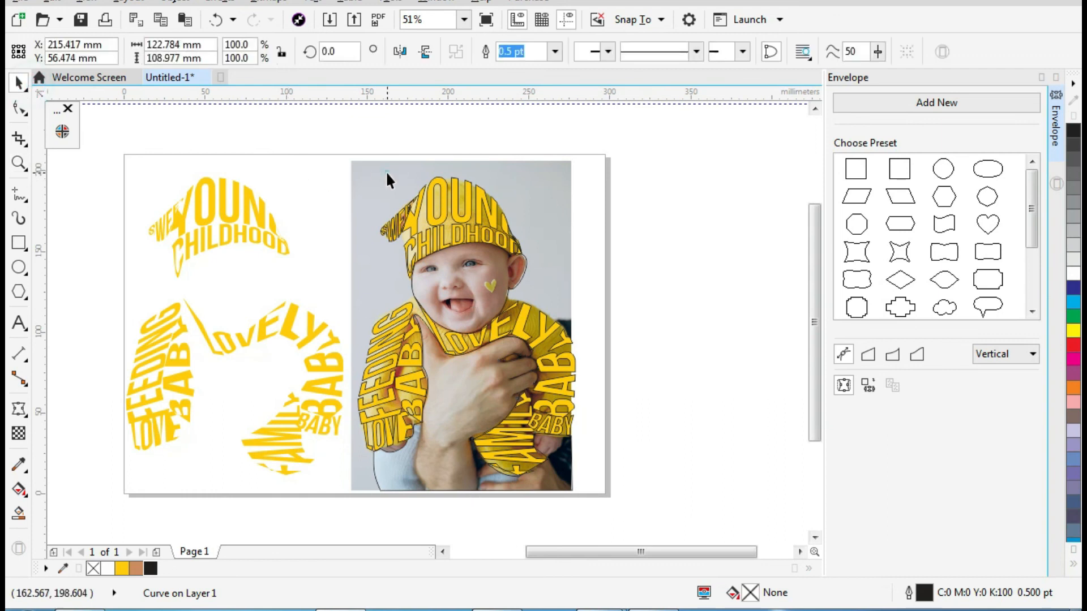
Try to place the baby photo inside the face outline with PowerClip.
{"action": "left_click", "coordinate": [380, 173]}
{"action": "right_click", "coordinate": [375, 175]}
{"action": "left_click", "coordinate": [402, 214]}
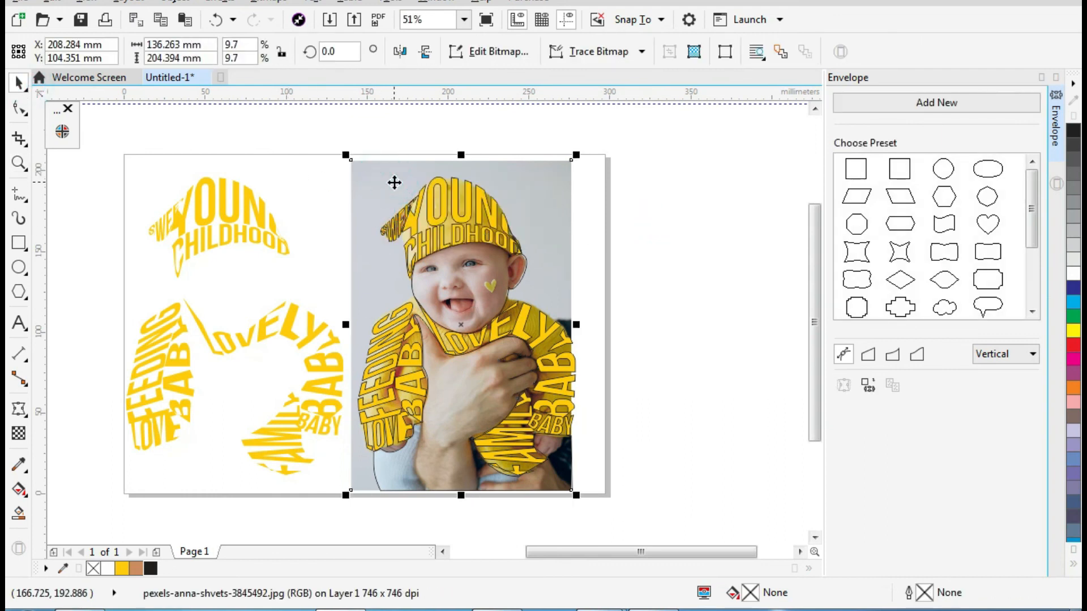
{"action": "left_click", "coordinate": [218, 2]}
{"action": "mouse_move", "coordinate": [172, 1]}
{"action": "mouse_move", "coordinate": [226, 146]}
{"action": "left_click", "coordinate": [433, 150]}
{"action": "left_click", "coordinate": [456, 267]}
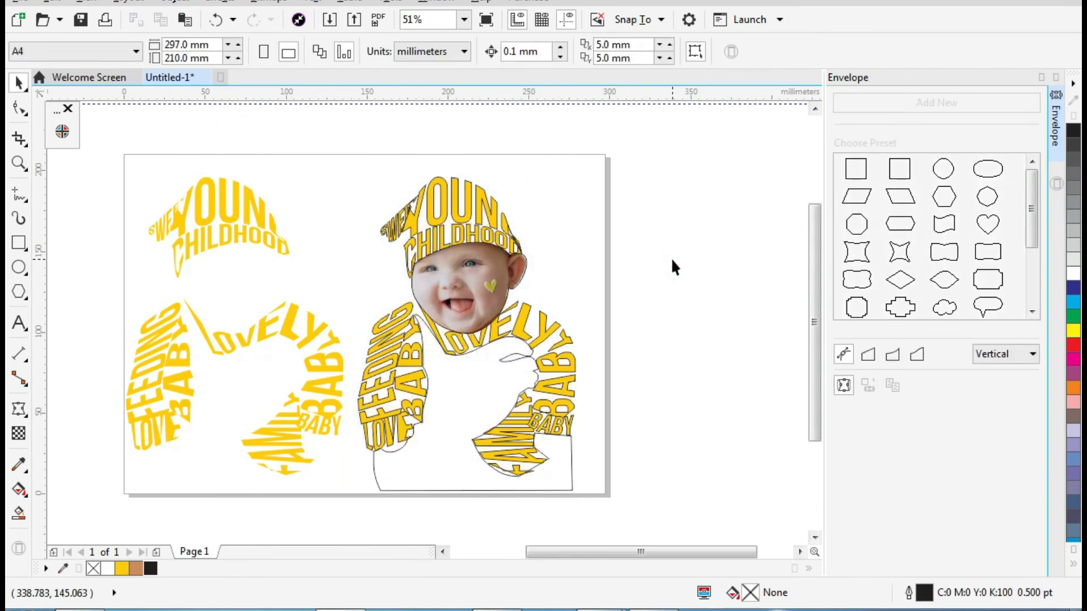
{"action": "key", "text": "ctrl+z"}
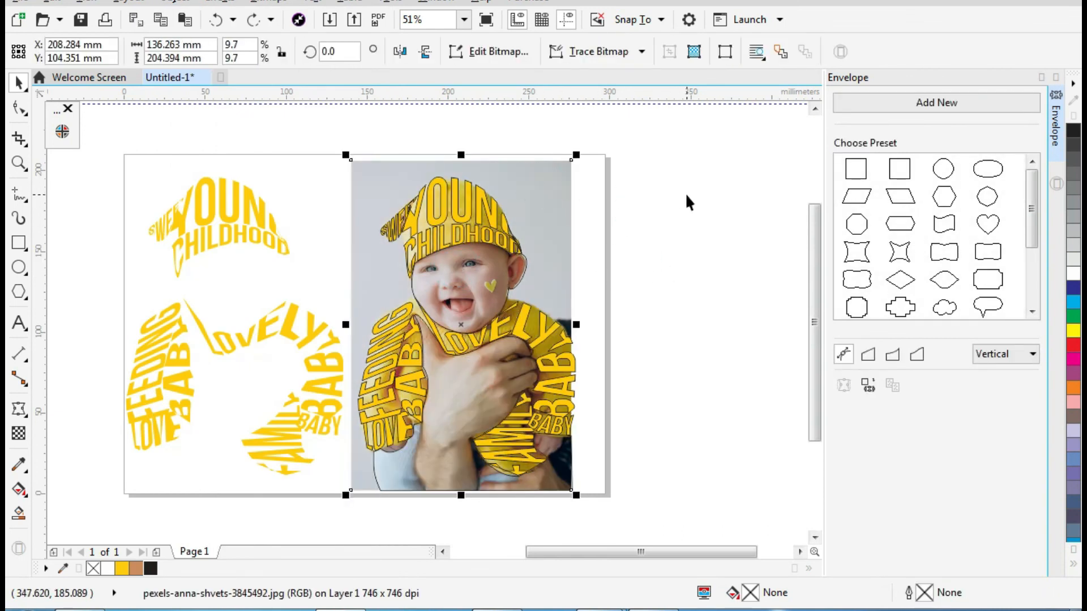
Duplicate the baby photo and move the copy beside the page, to the right of the original.
{"action": "left_click", "coordinate": [663, 196]}
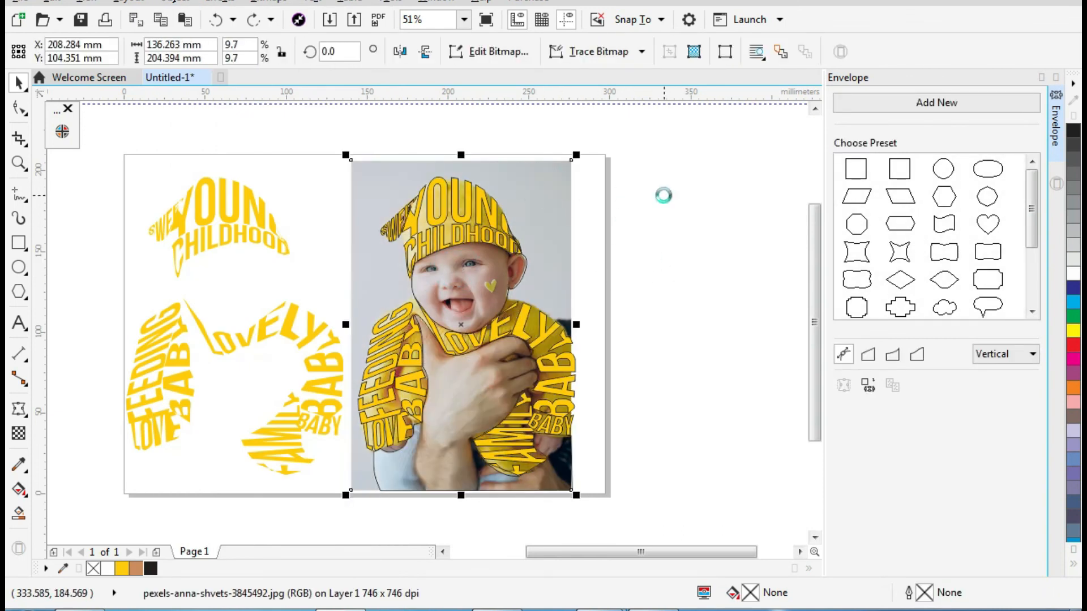
{"action": "left_click", "coordinate": [559, 192]}
{"action": "left_click_drag", "start_coordinate": [559, 192], "coordinate": [647, 201]}
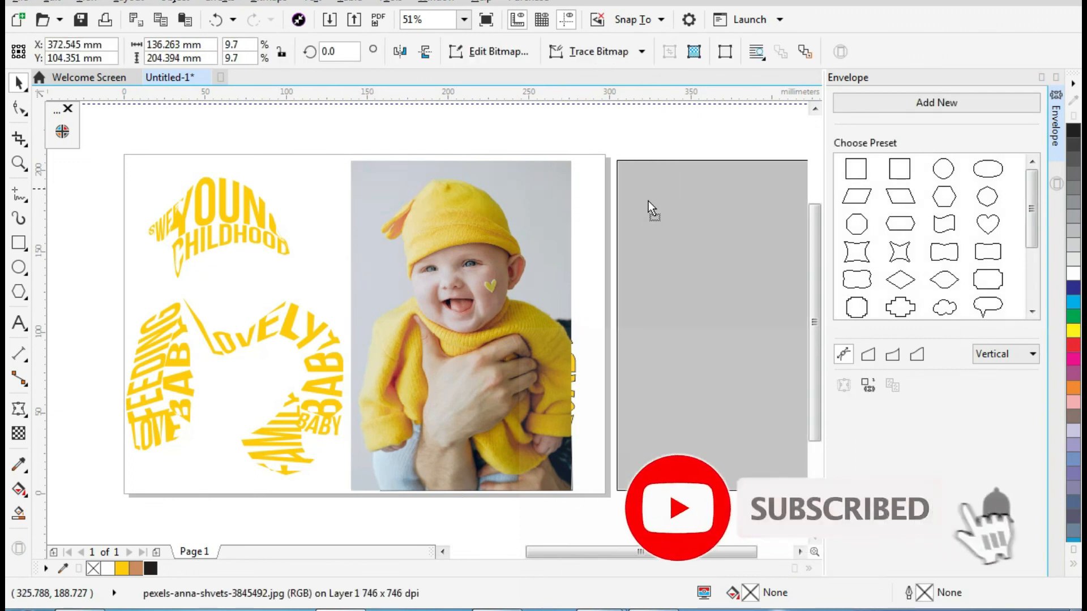
{"action": "left_click", "coordinate": [678, 143]}
{"action": "left_click", "coordinate": [711, 195]}
Place the baby photo inside the face outline with PowerClip and clear the spare copy from beside the page.
{"action": "left_click", "coordinate": [175, 2]}
{"action": "mouse_move", "coordinate": [275, 146]}
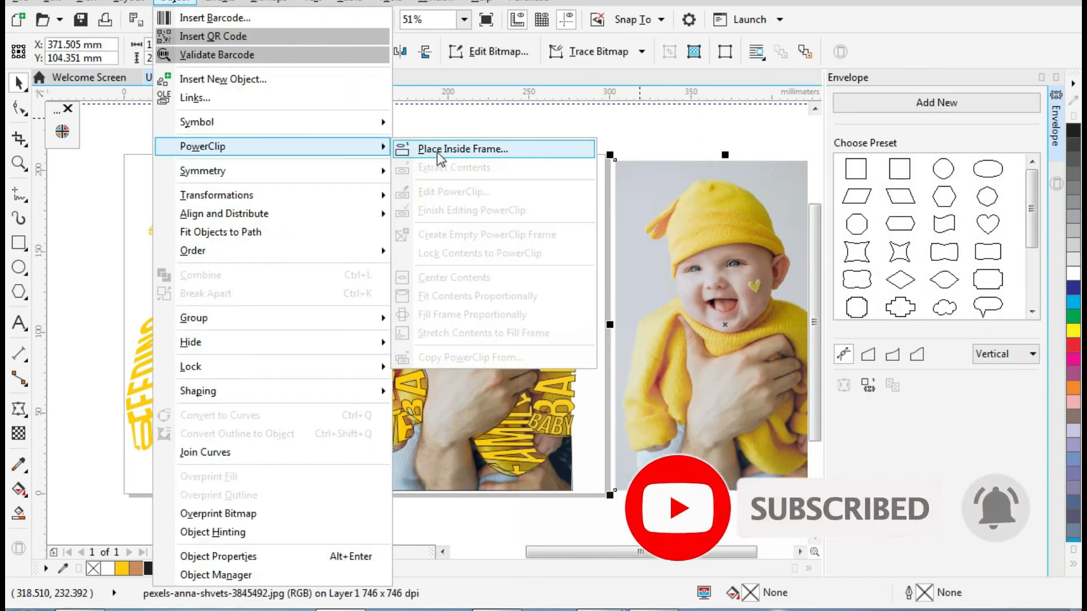
{"action": "left_click", "coordinate": [478, 148]}
{"action": "left_click", "coordinate": [452, 283]}
{"action": "left_click", "coordinate": [673, 228]}
{"action": "key", "text": "Delete"}
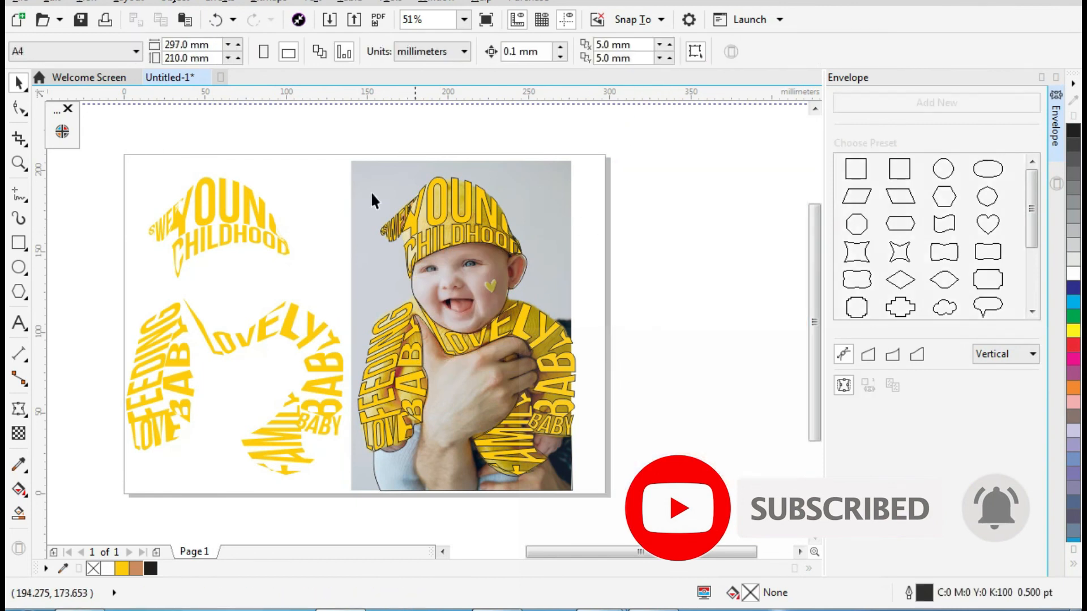
Try to PowerClip the remaining photo into the shape at the lower edge of the hat.
{"action": "left_click", "coordinate": [364, 181]}
{"action": "left_click", "coordinate": [360, 175]}
{"action": "left_click", "coordinate": [175, 2]}
{"action": "mouse_move", "coordinate": [275, 146]}
{"action": "left_click", "coordinate": [448, 149]}
{"action": "left_click", "coordinate": [510, 237]}
{"action": "key", "text": "ctrl+z"}
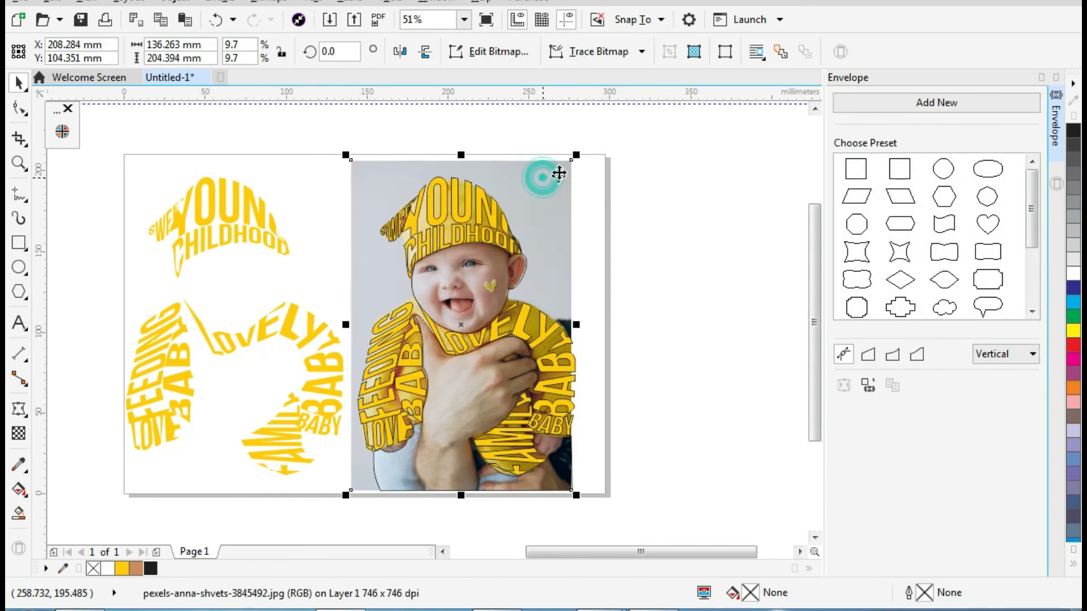
Place the remaining photo inside the hands and lower-body outline with PowerClip.
{"action": "left_click", "coordinate": [175, 2]}
{"action": "mouse_move", "coordinate": [203, 146]}
{"action": "left_click", "coordinate": [410, 145]}
{"action": "left_click", "coordinate": [454, 381]}
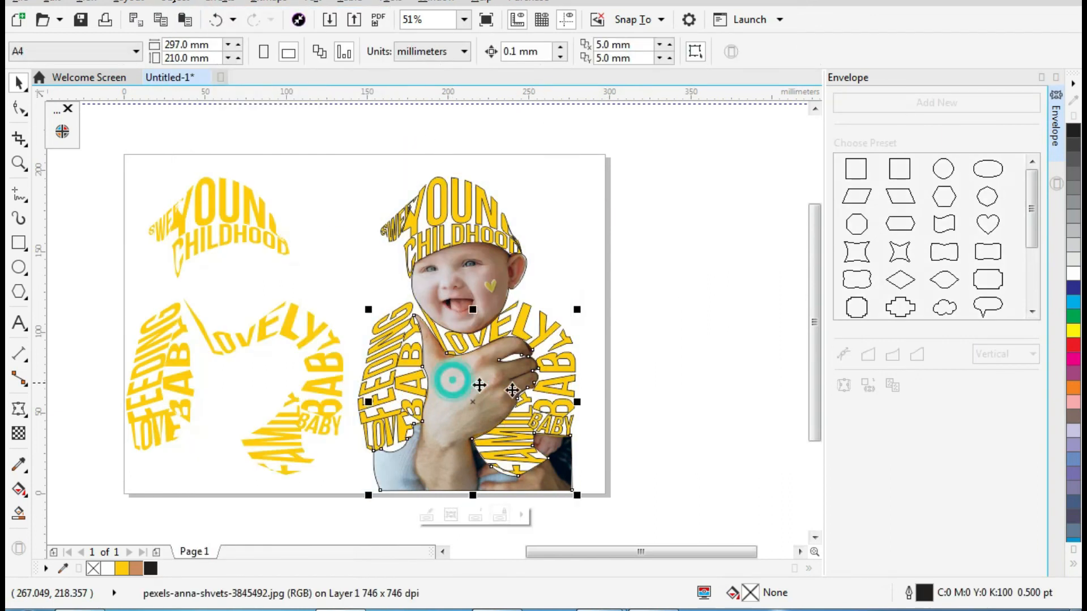
{"action": "left_click", "coordinate": [681, 335]}
Remove the outline strokes from the clipped face, the clipped hands and lower body, and the yellow words.
{"action": "left_click", "coordinate": [463, 286]}
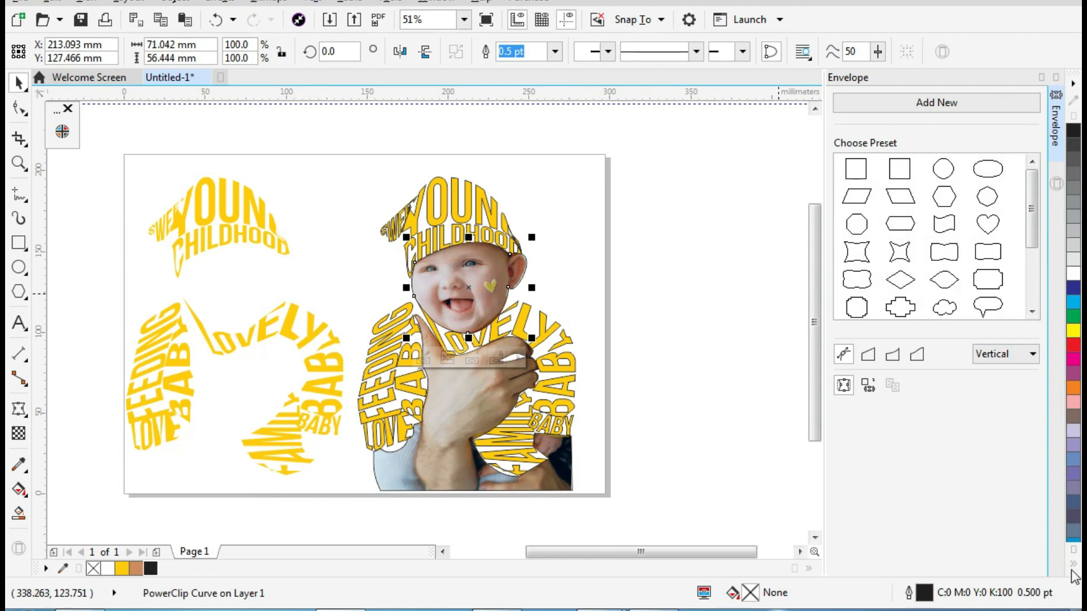
{"action": "left_click", "coordinate": [702, 189]}
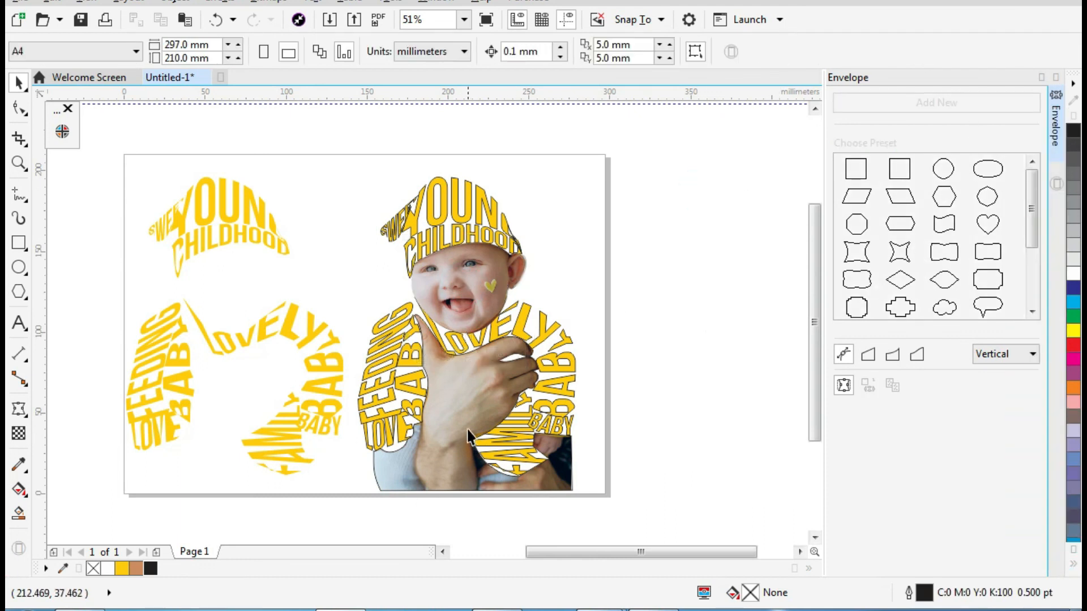
{"action": "left_click", "coordinate": [482, 406]}
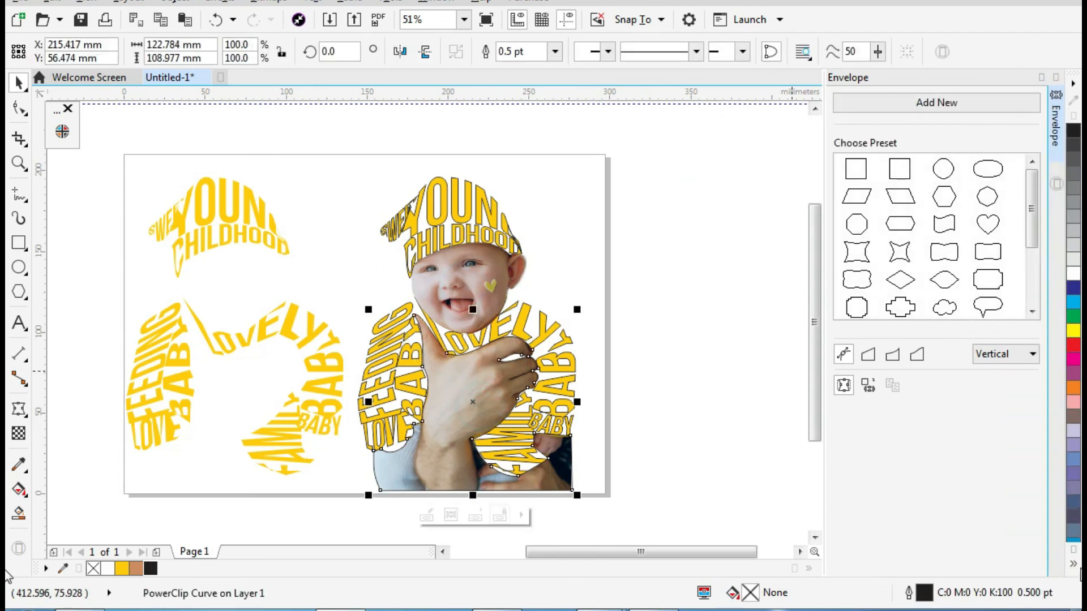
{"action": "left_click", "coordinate": [1074, 566]}
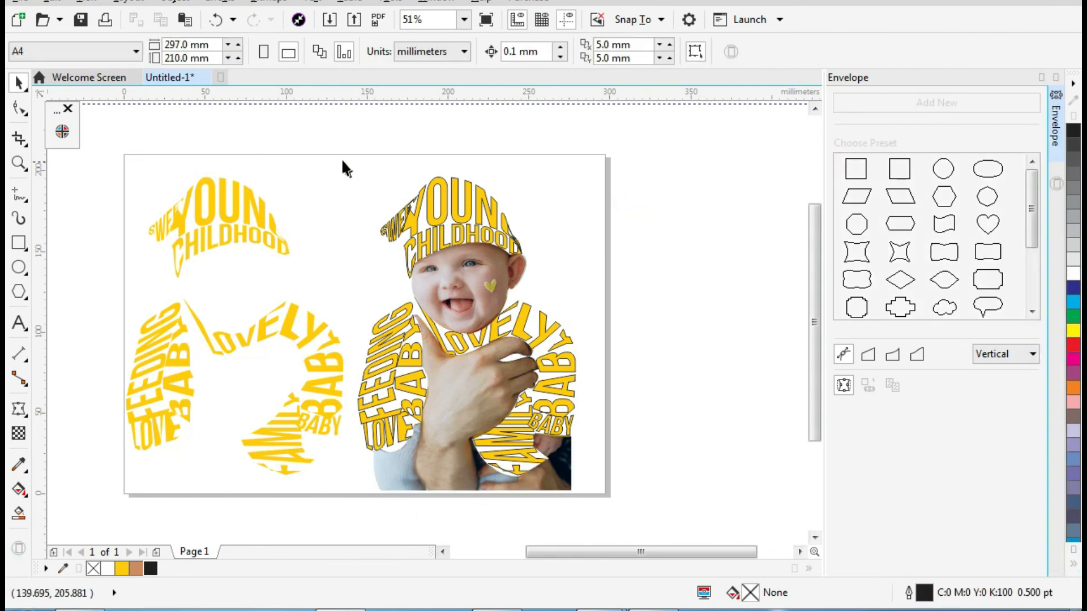
{"action": "left_click_drag", "start_coordinate": [629, 503], "coordinate": [630, 504]}
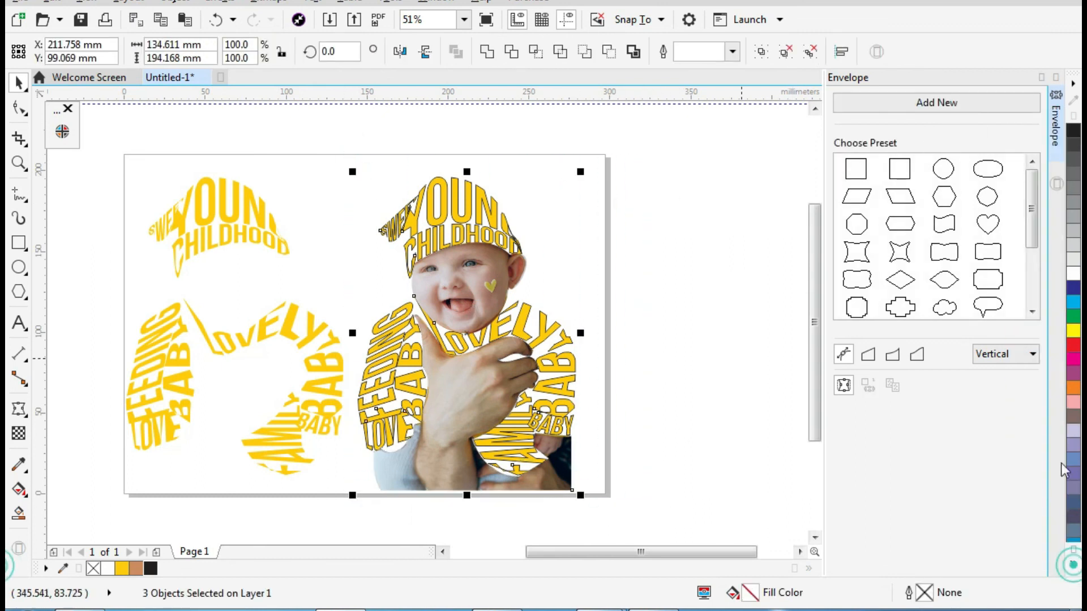
{"action": "left_click", "coordinate": [655, 171]}
Delete the separate word copies beside the portrait, then group the portrait artwork and center it on the page.
{"action": "left_click_drag", "start_coordinate": [107, 170], "coordinate": [352, 517]}
{"action": "key", "text": "Delete"}
{"action": "left_click_drag", "start_coordinate": [309, 151], "coordinate": [623, 492]}
{"action": "key", "text": "ctrl+g"}
{"action": "key", "text": "p"}
{"action": "left_click", "coordinate": [657, 302]}
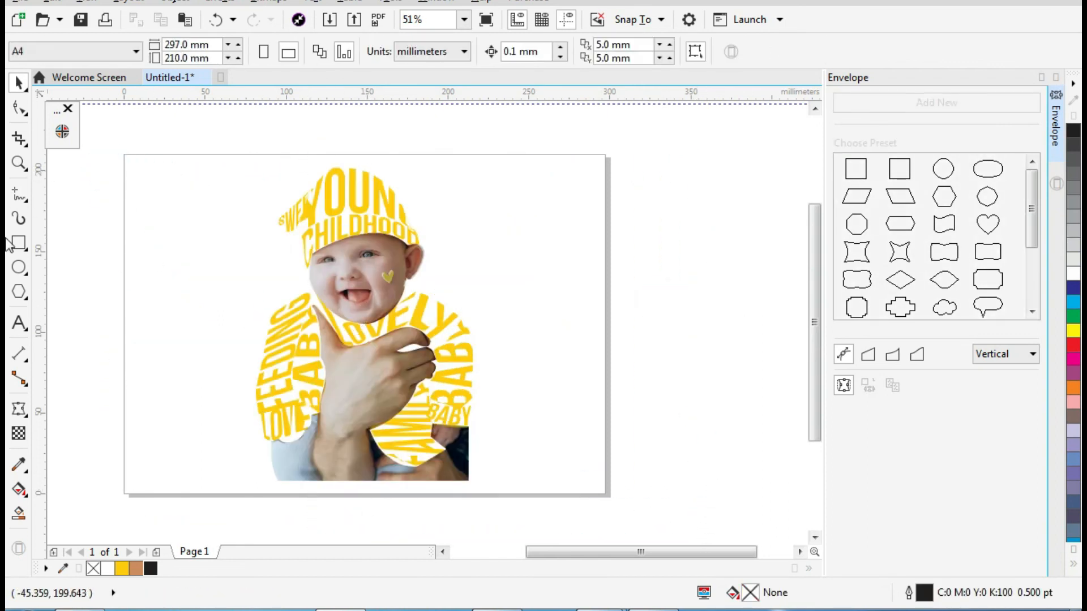
Add a page-sized rectangle behind the artwork and fill it with dark grey.
{"action": "double_click", "coordinate": [17, 243]}
{"action": "left_click", "coordinate": [18, 82]}
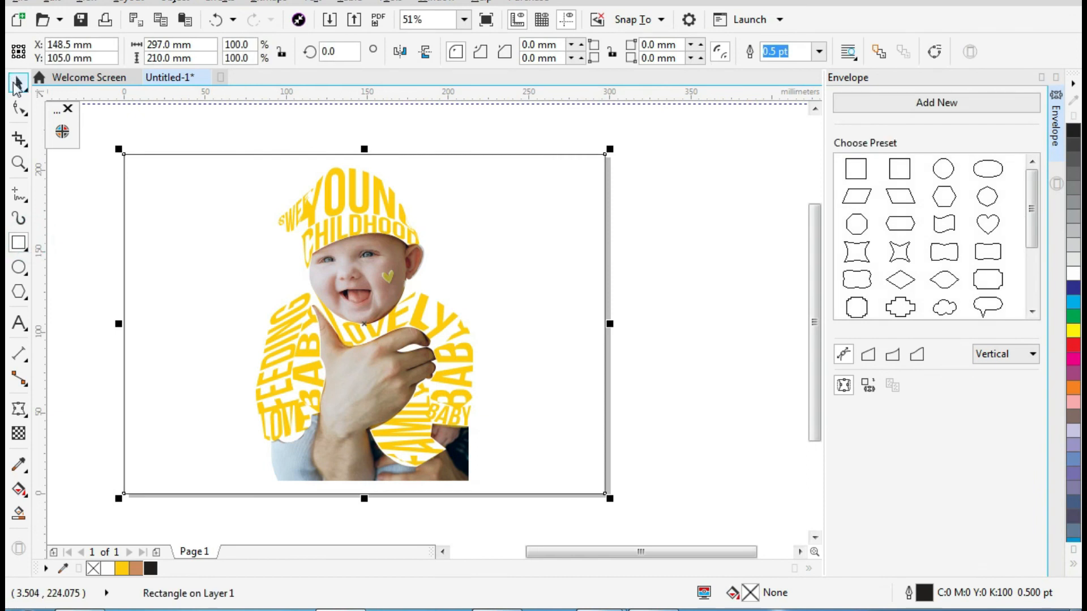
{"action": "left_click", "coordinate": [1074, 259]}
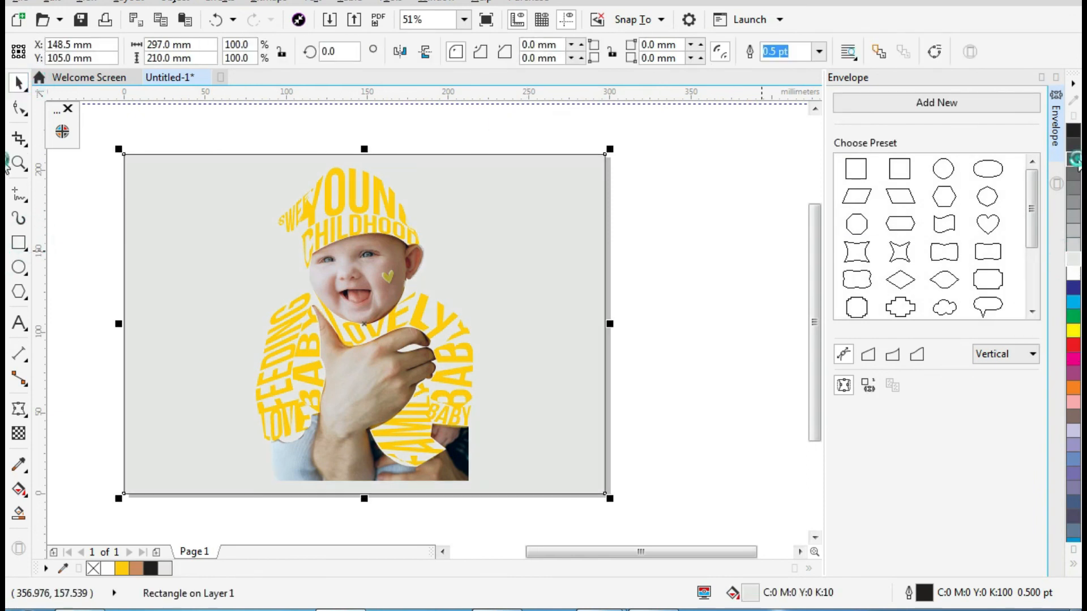
{"action": "left_click", "coordinate": [1074, 161]}
{"action": "left_click", "coordinate": [351, 119]}
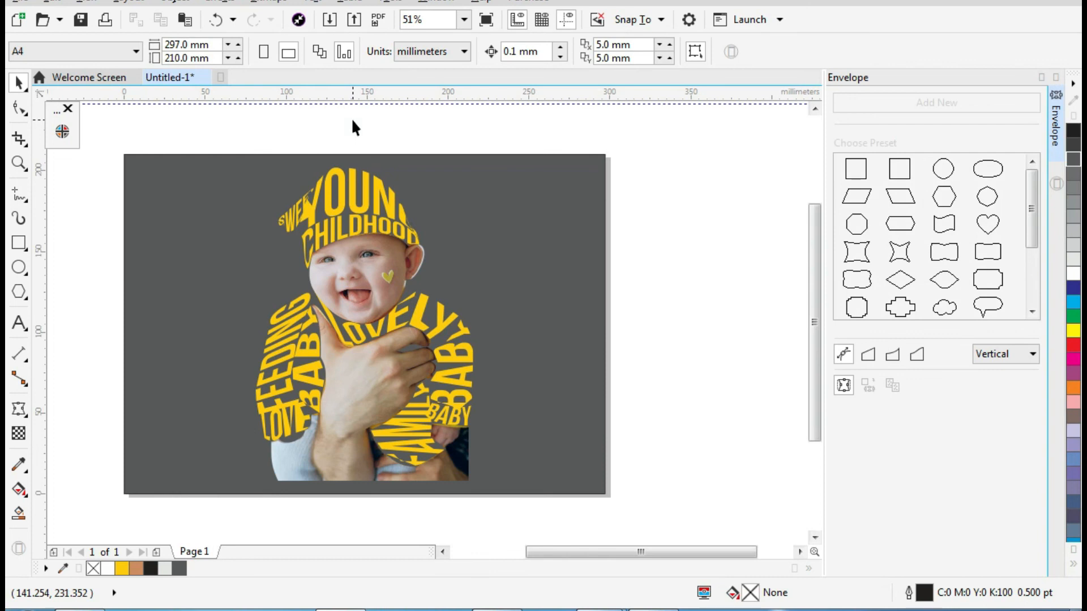